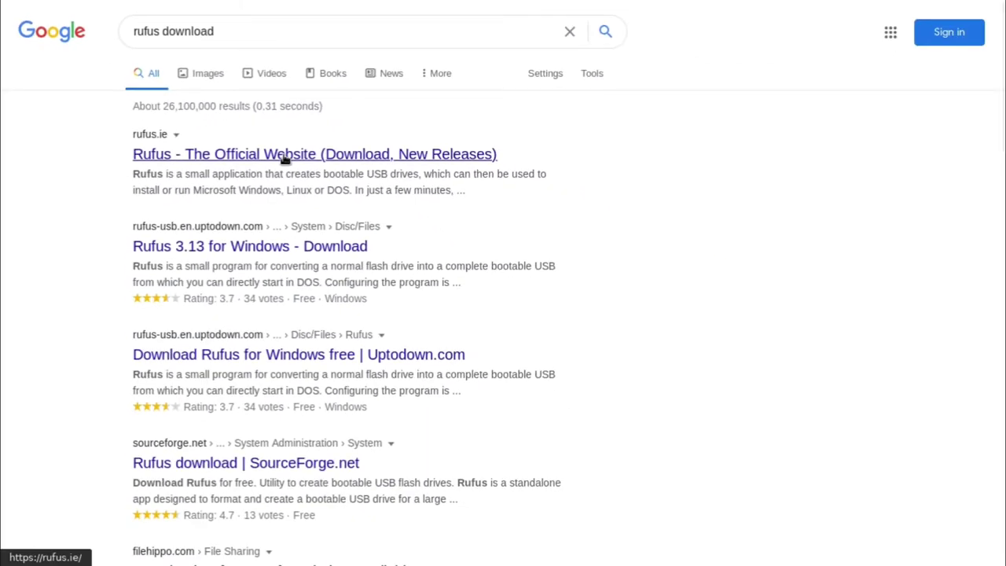
Open the official Rufus website from the search results, download Rufus 3.13 and check the download's progress.
click(284, 159)
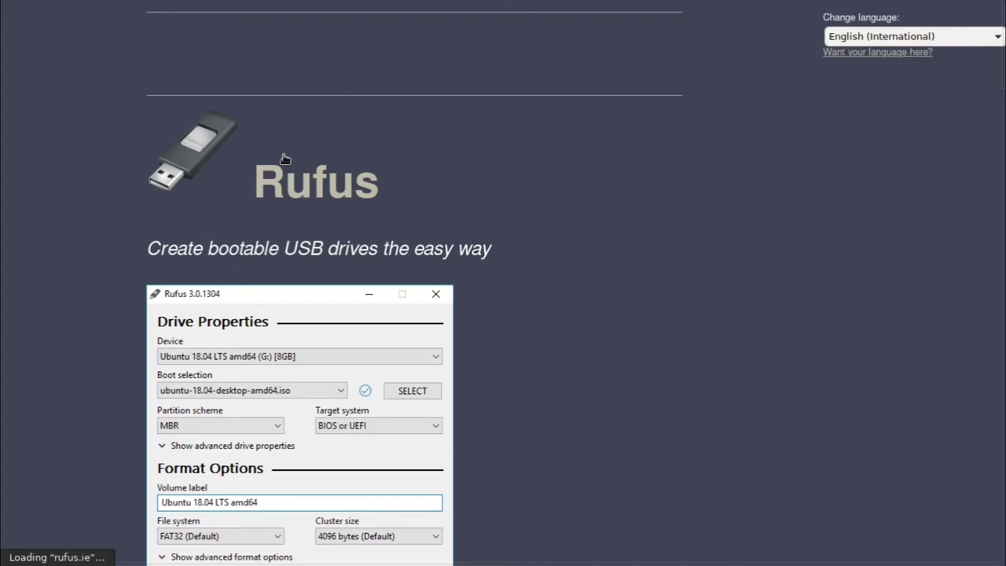
scroll(284, 159, down, 1)
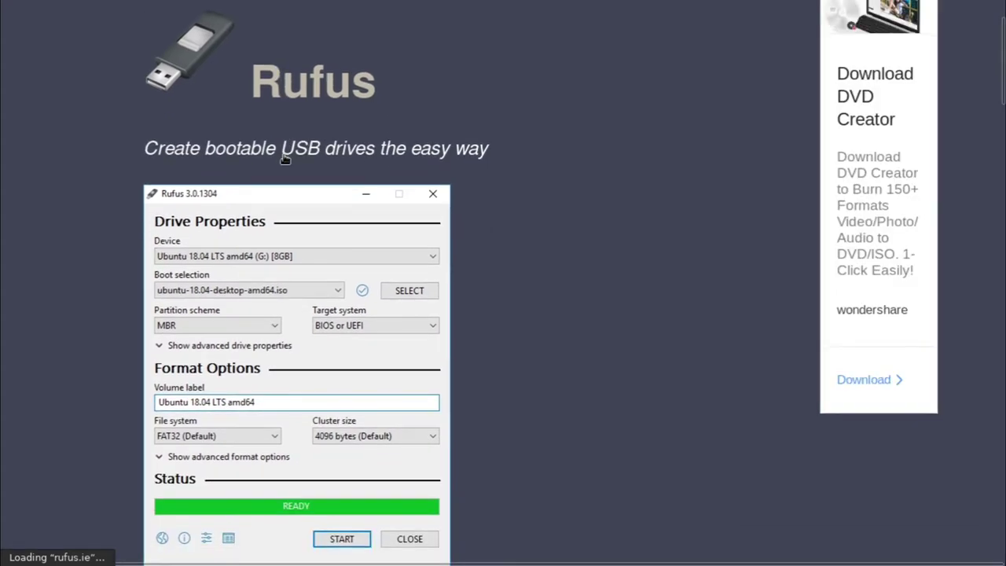
scroll(284, 158, down, 3)
scroll(285, 159, down, 4)
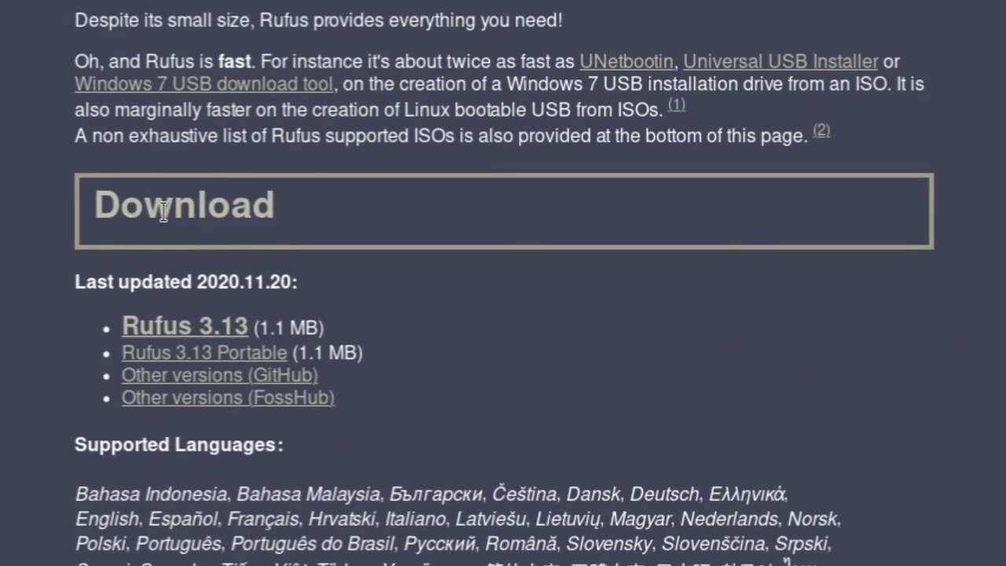
double_click(163, 210)
click(162, 212)
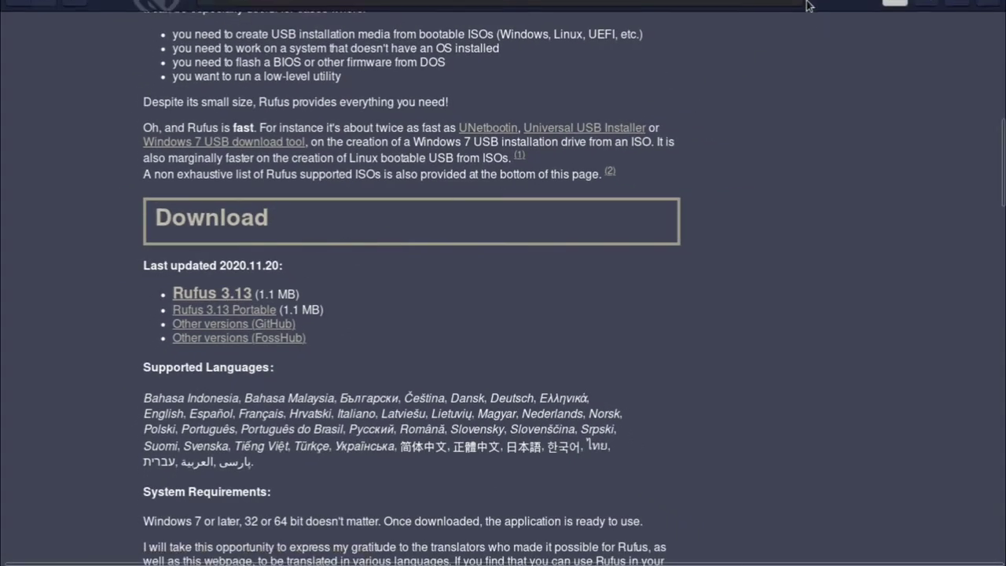
click(895, 4)
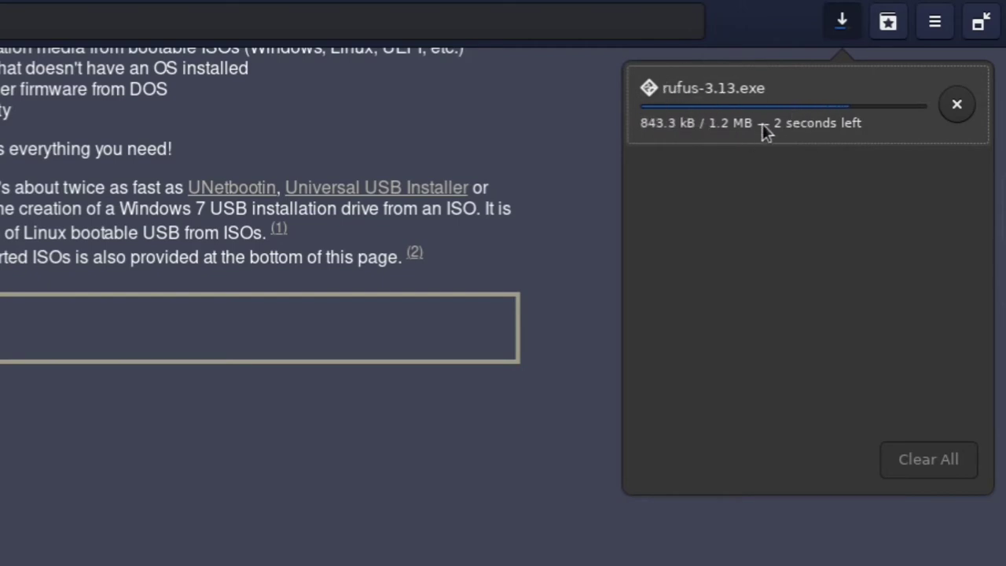
click(506, 269)
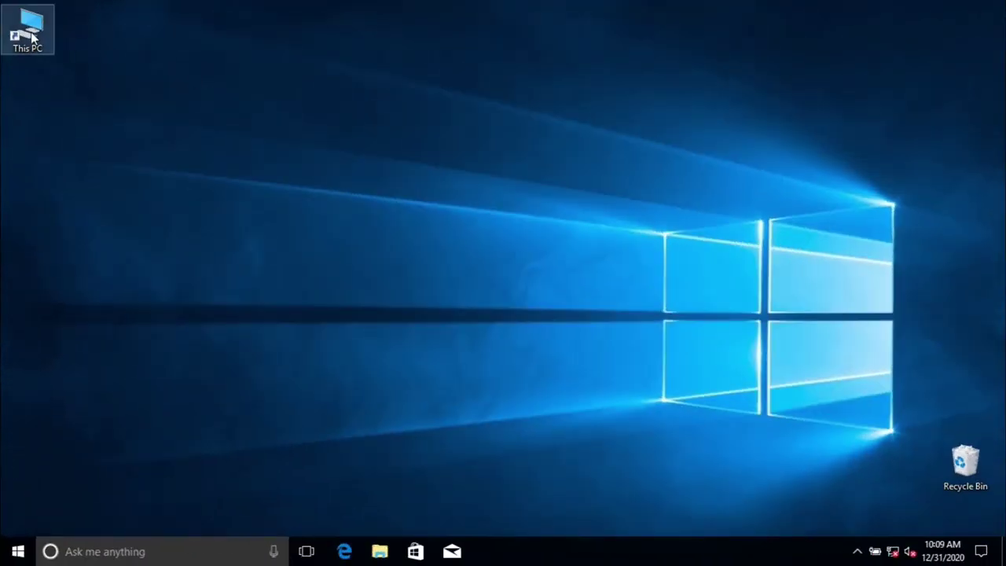
Switch to File Explorer and check the Downloads folder for the Linux Mint image and the Rufus application.
double_click(32, 37)
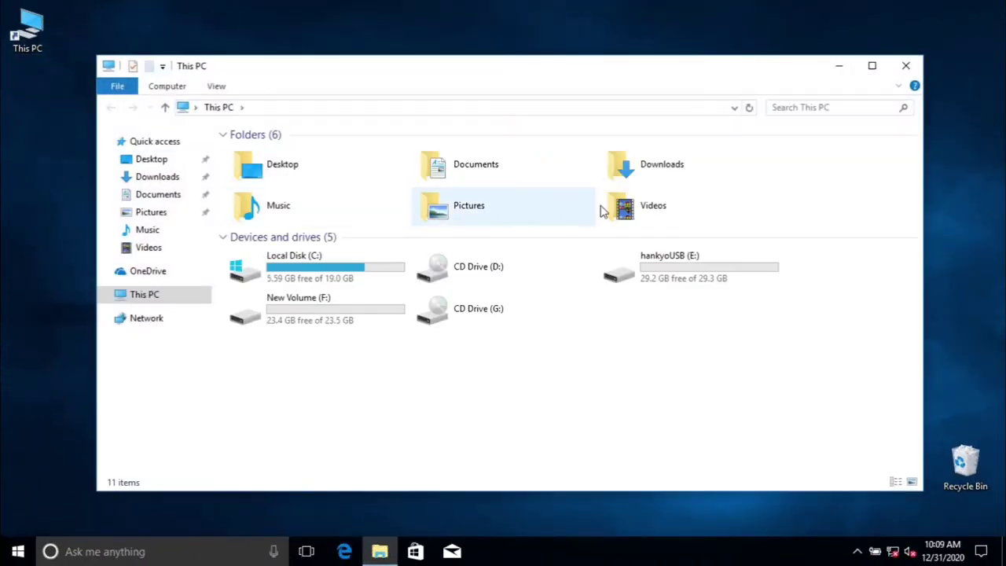
double_click(631, 180)
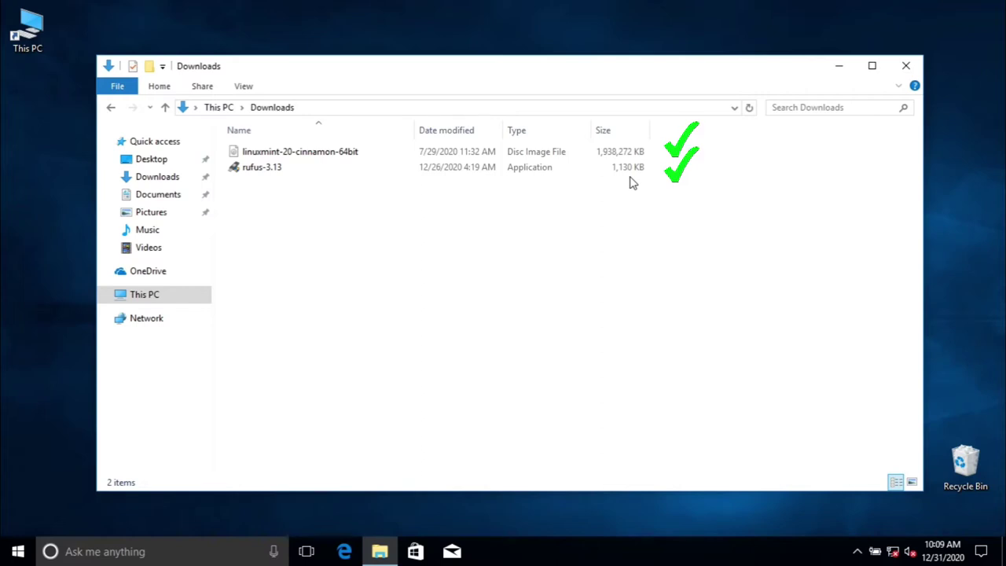
click(144, 296)
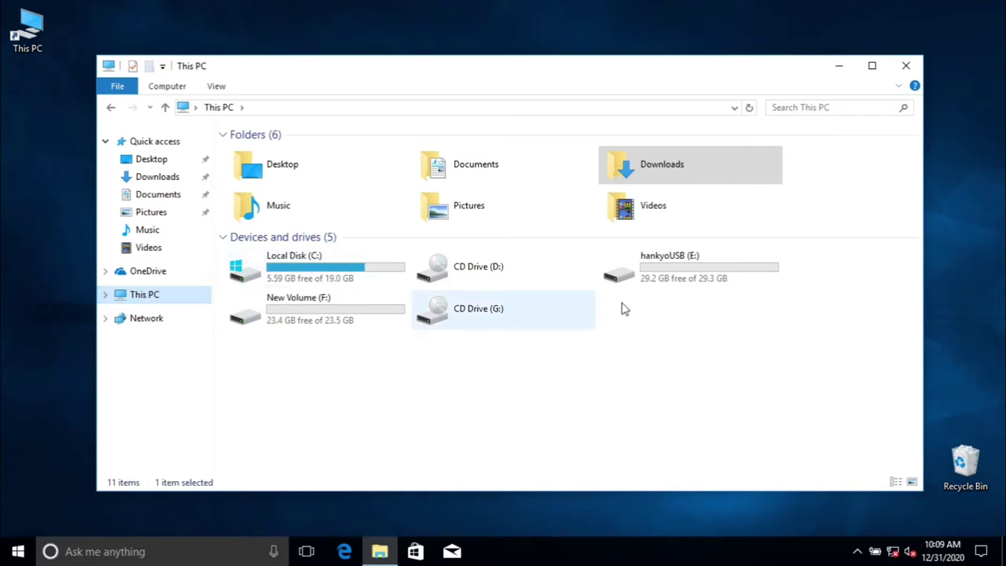
Inspect the contents and storage space of the hankyoUSB (E:) drive.
double_click(667, 263)
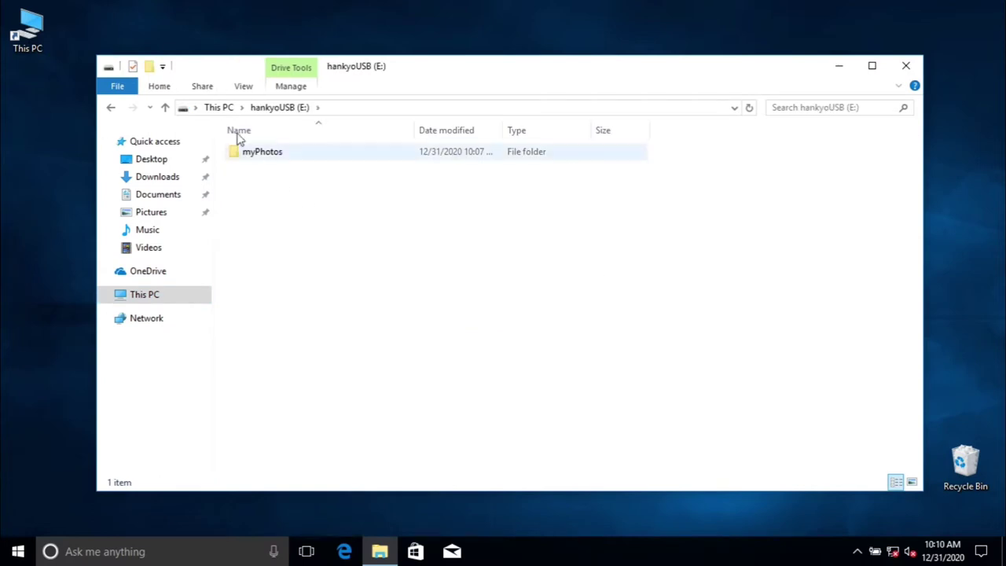
click(215, 106)
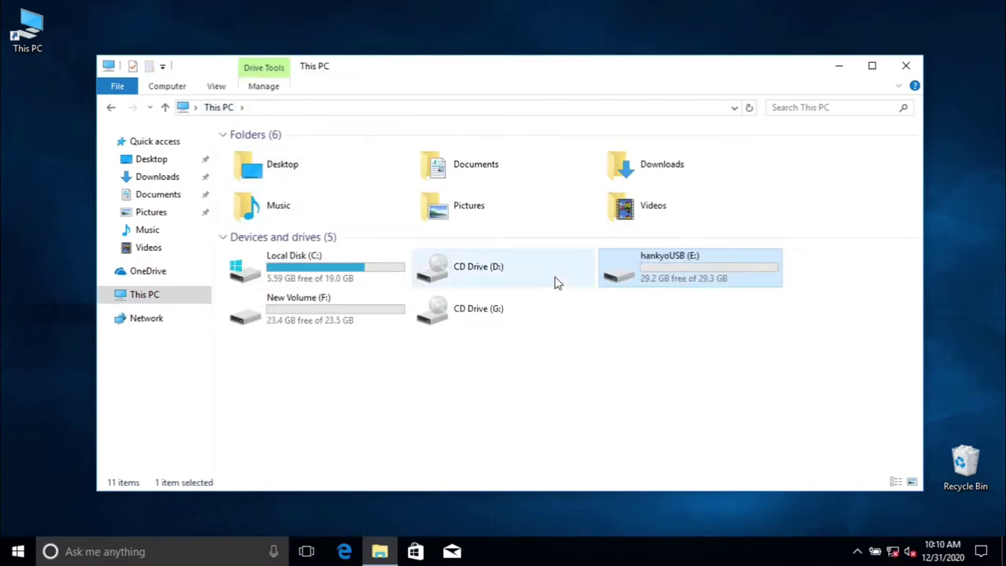
mouse_move(662, 273)
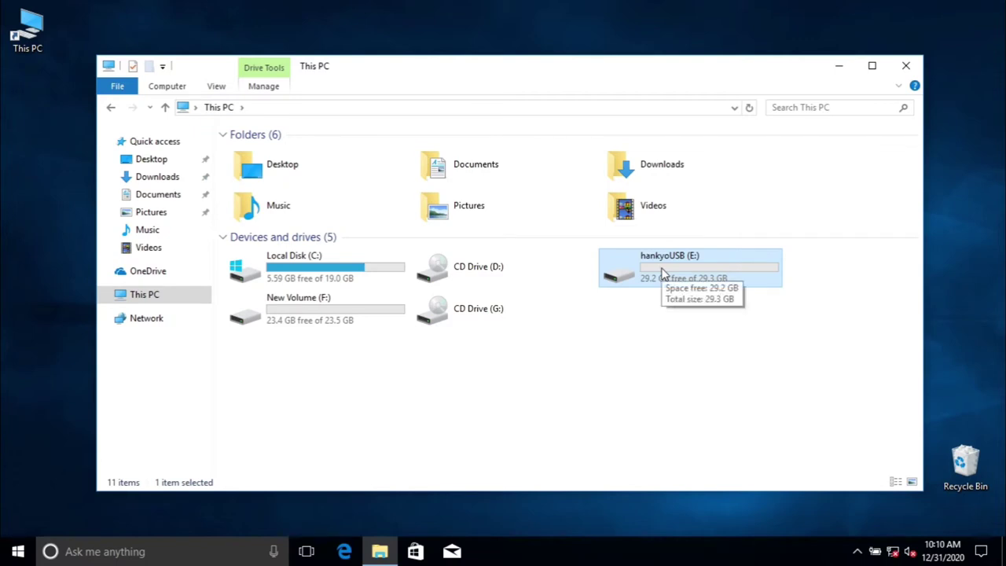
Copy the myPhotos folder from the hankyoUSB (E:) drive to the desktop as a backup.
double_click(662, 272)
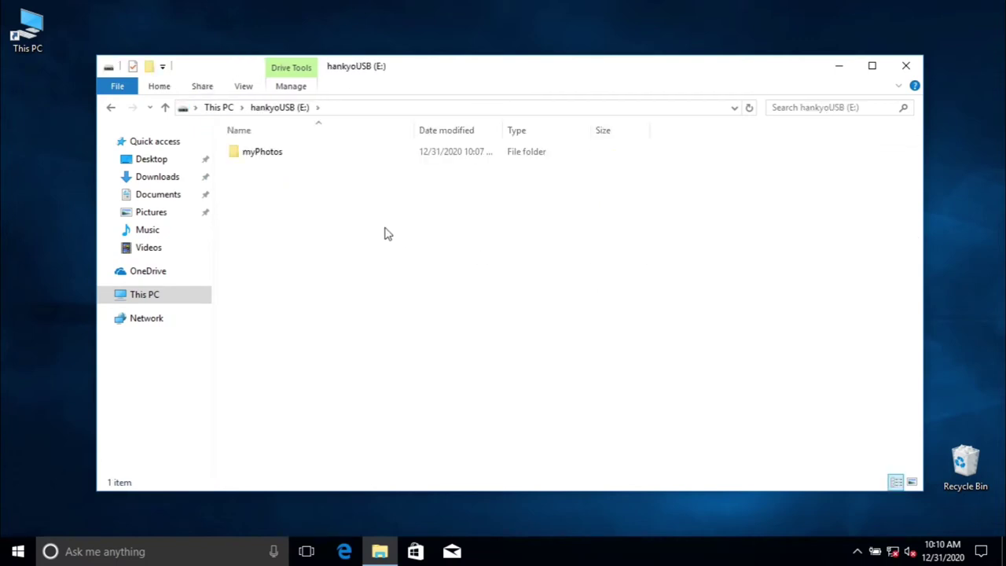
click(264, 159)
right_click(265, 160)
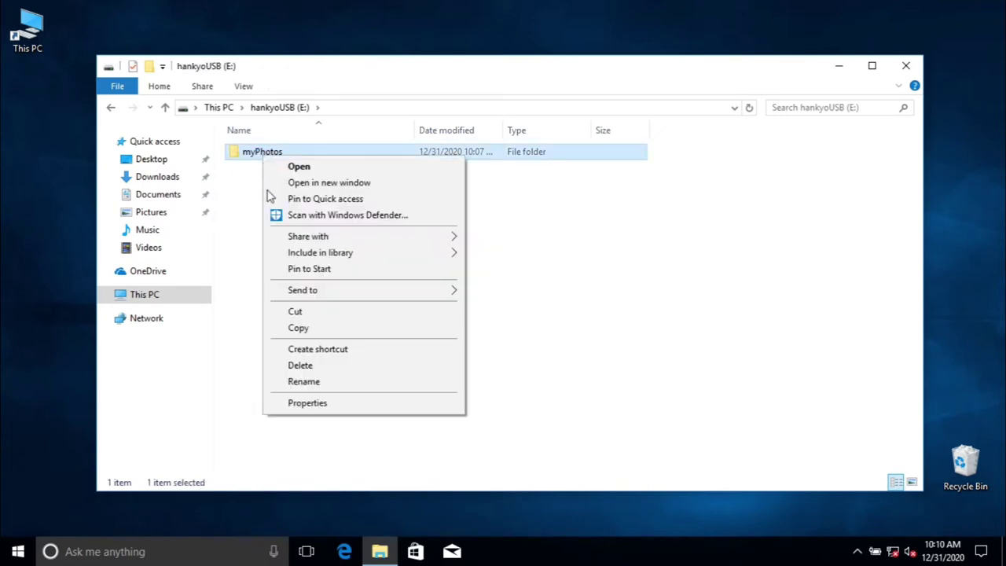
click(301, 313)
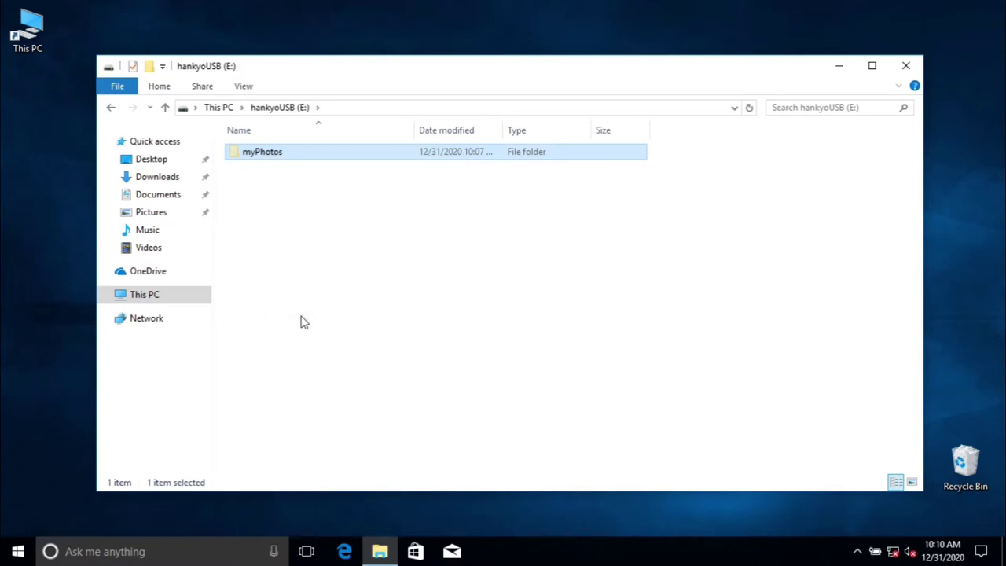
right_click(301, 155)
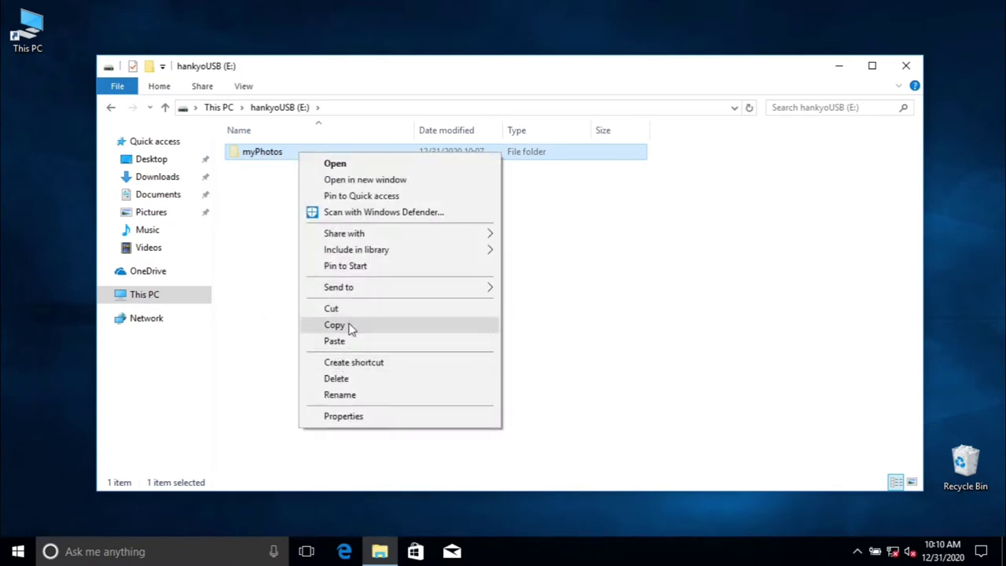
click(348, 327)
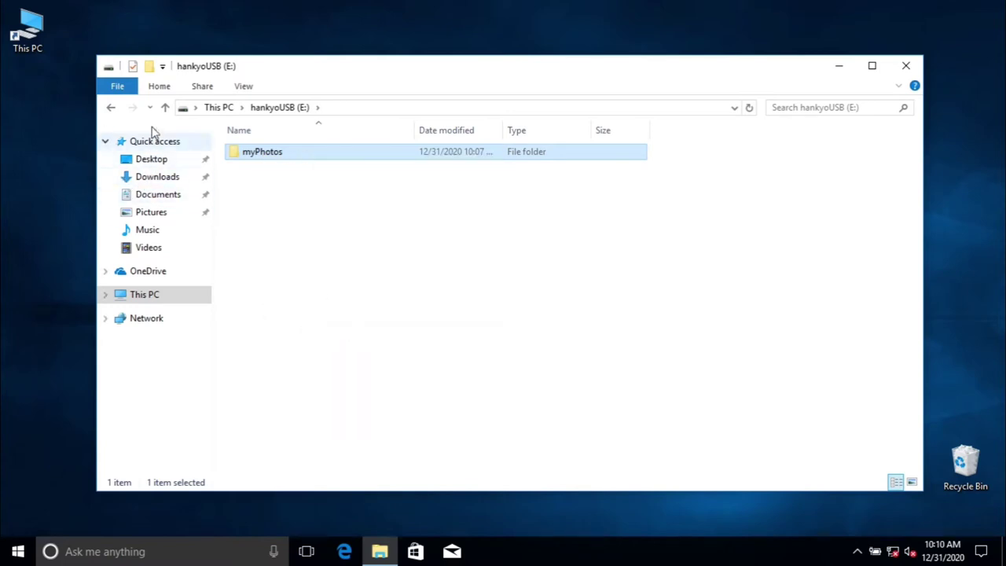
right_click(29, 147)
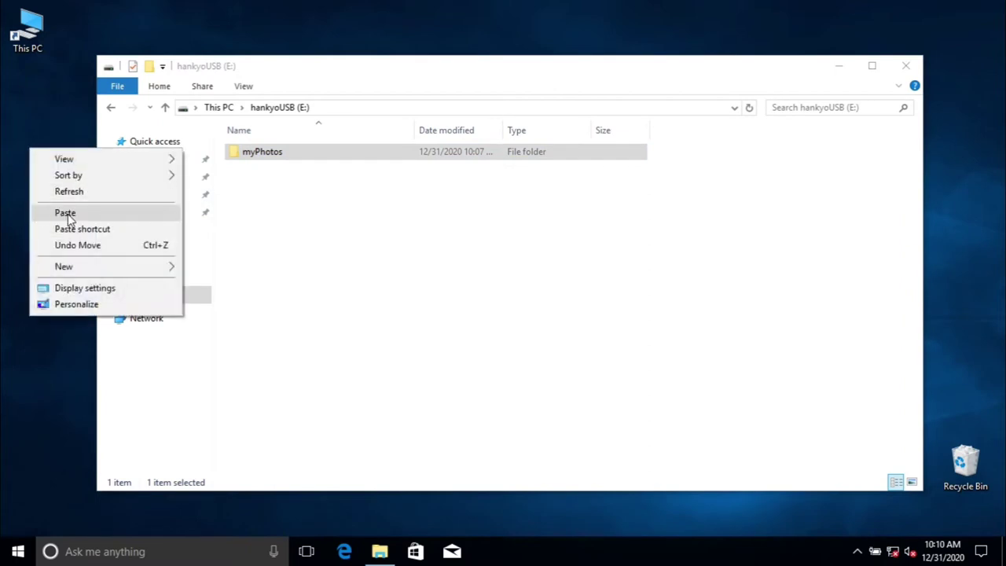
click(68, 214)
click(306, 241)
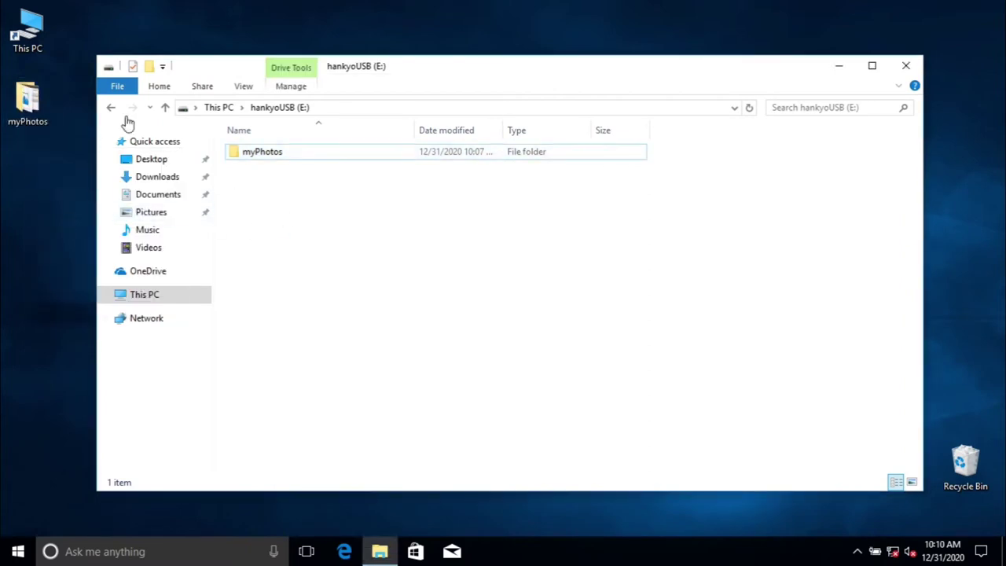
Launch rufus-3.13 from the Downloads folder and allow it to make changes to the device.
click(219, 108)
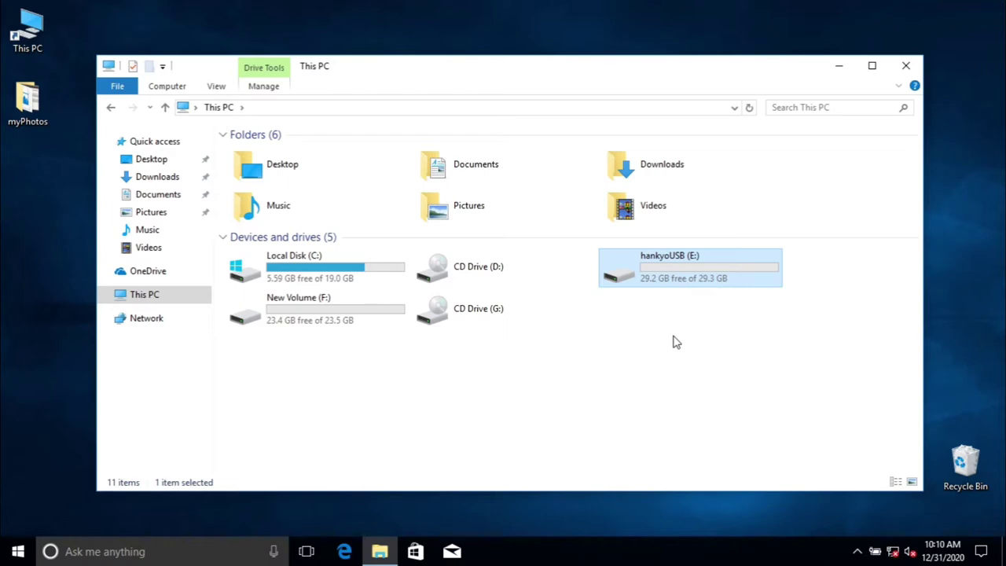
double_click(641, 161)
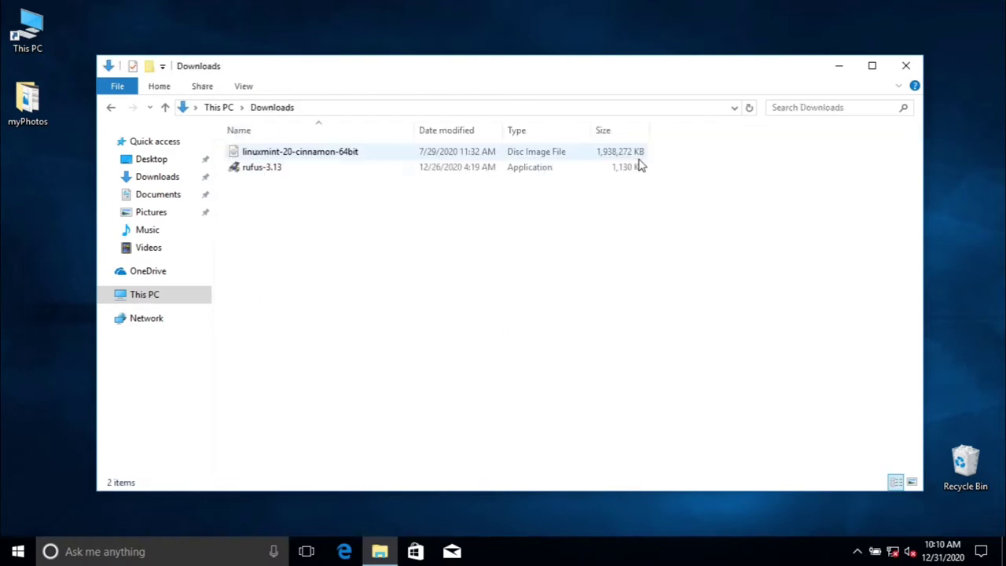
click(299, 153)
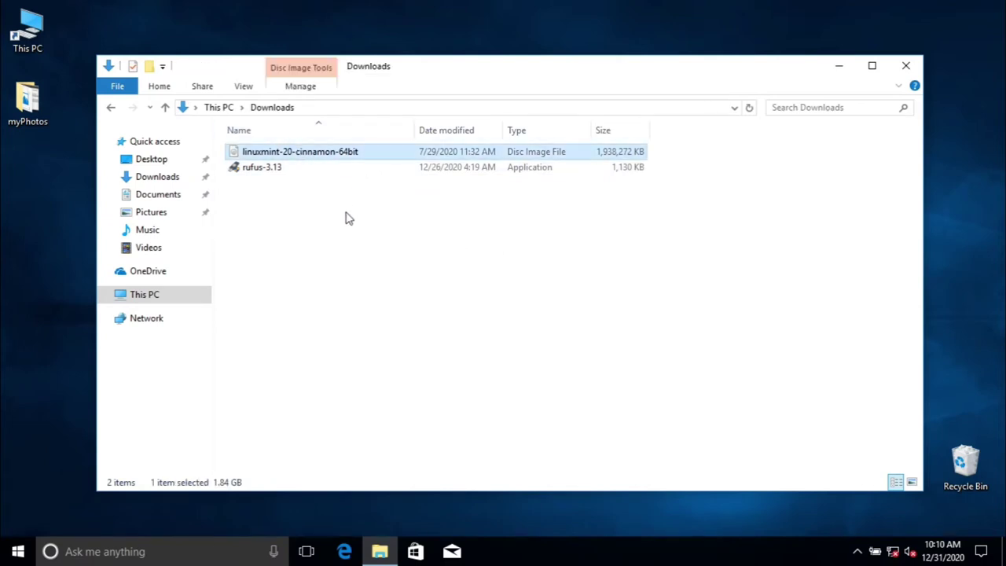
click(285, 191)
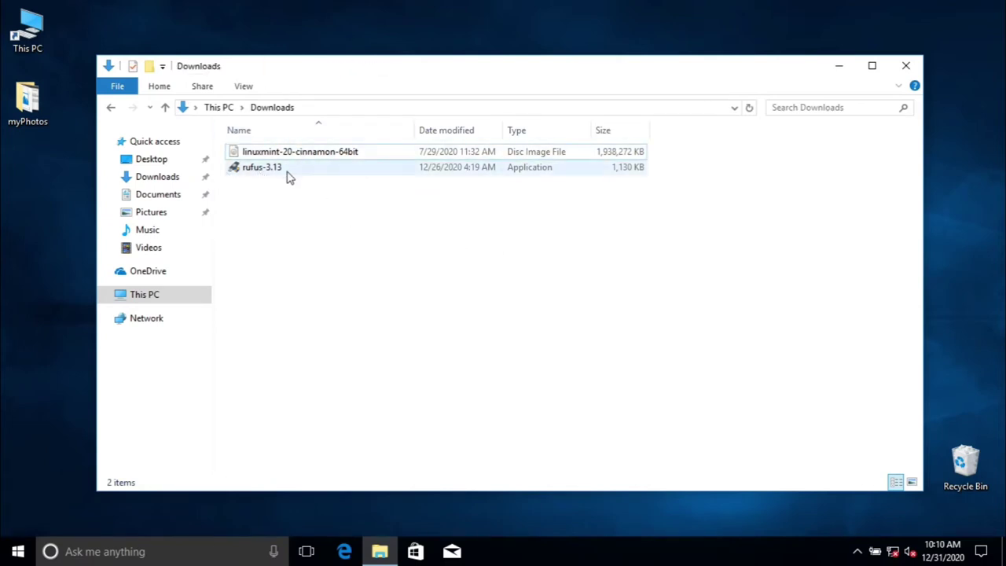
click(289, 178)
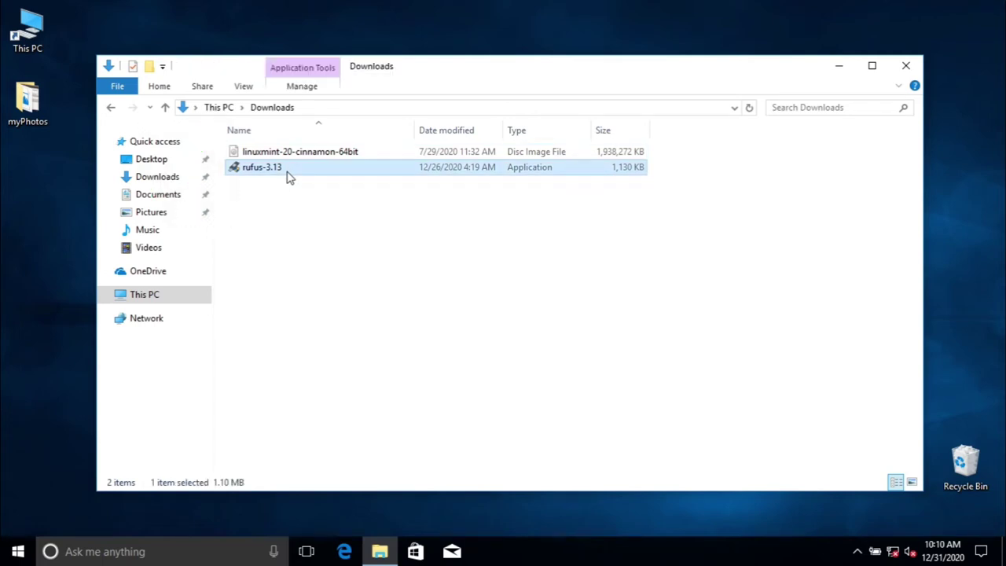
double_click(288, 177)
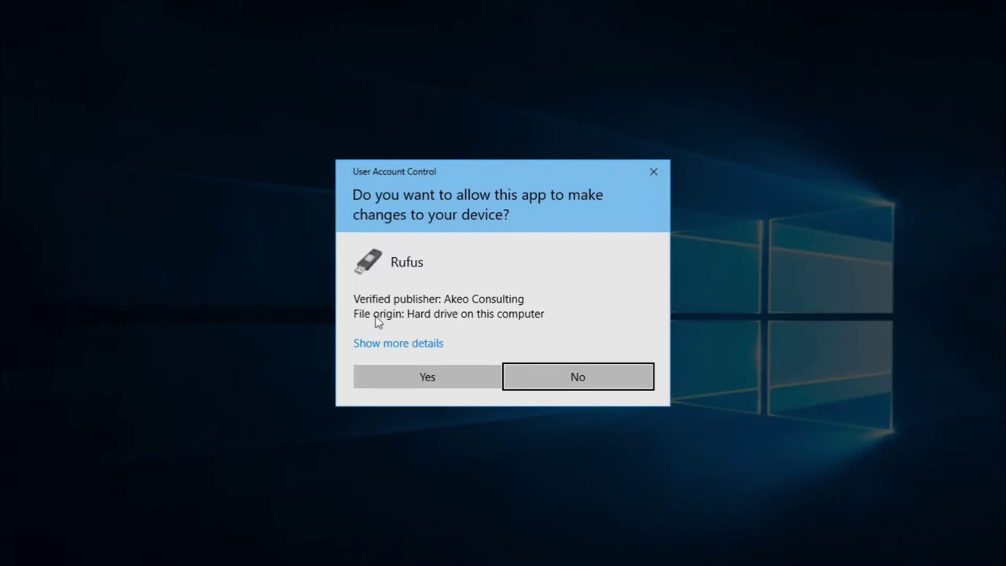
click(407, 378)
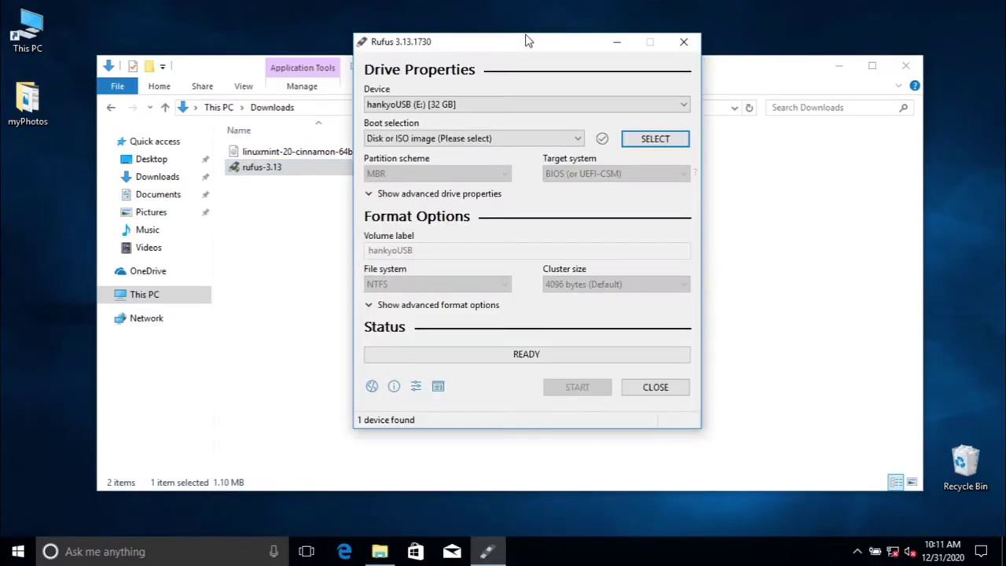
Check the available target devices in Rufus, keeping hankyoUSB (E:) [32 GB] as the device.
drag(527, 40, 485, 62)
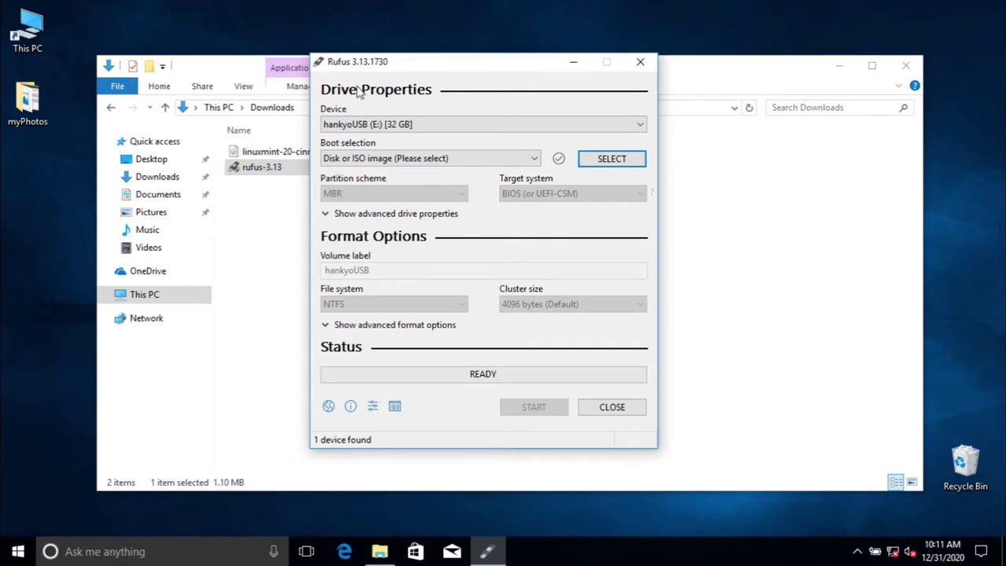
click(391, 125)
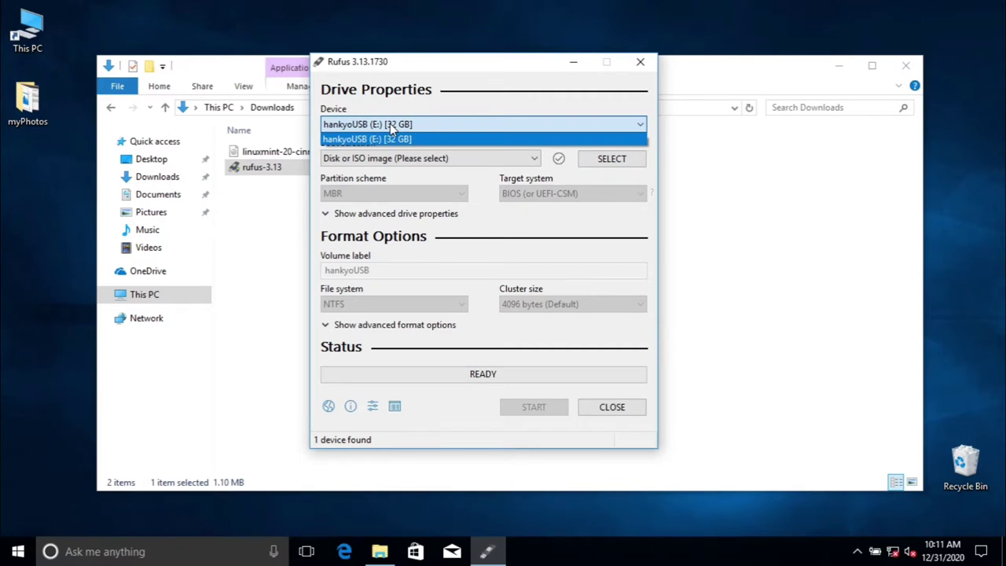
click(390, 125)
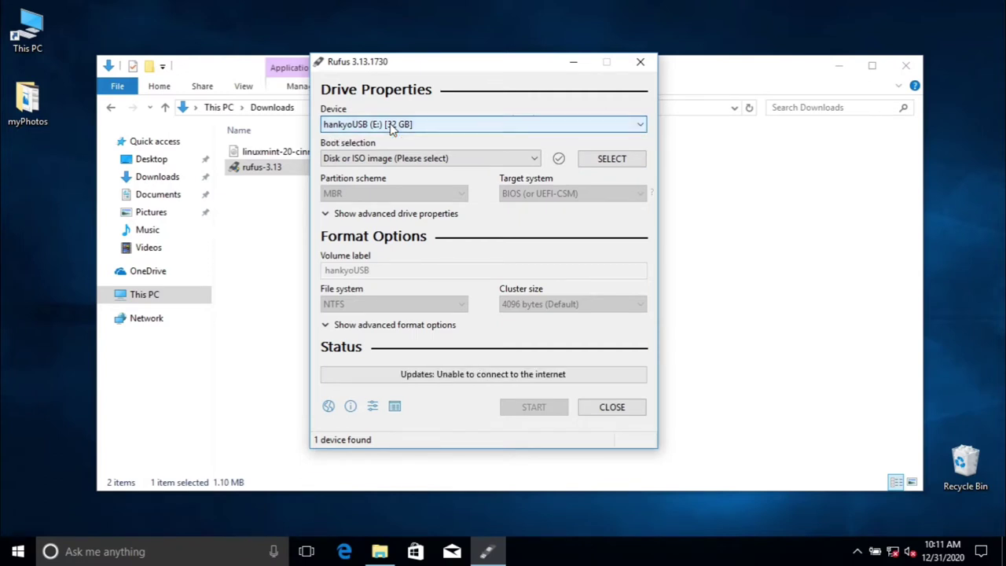
click(626, 127)
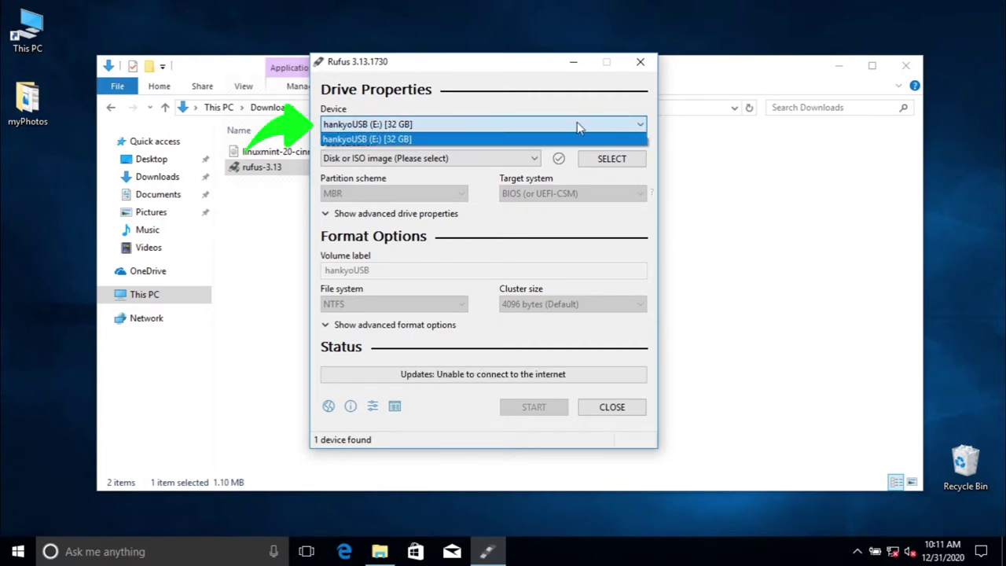
click(431, 127)
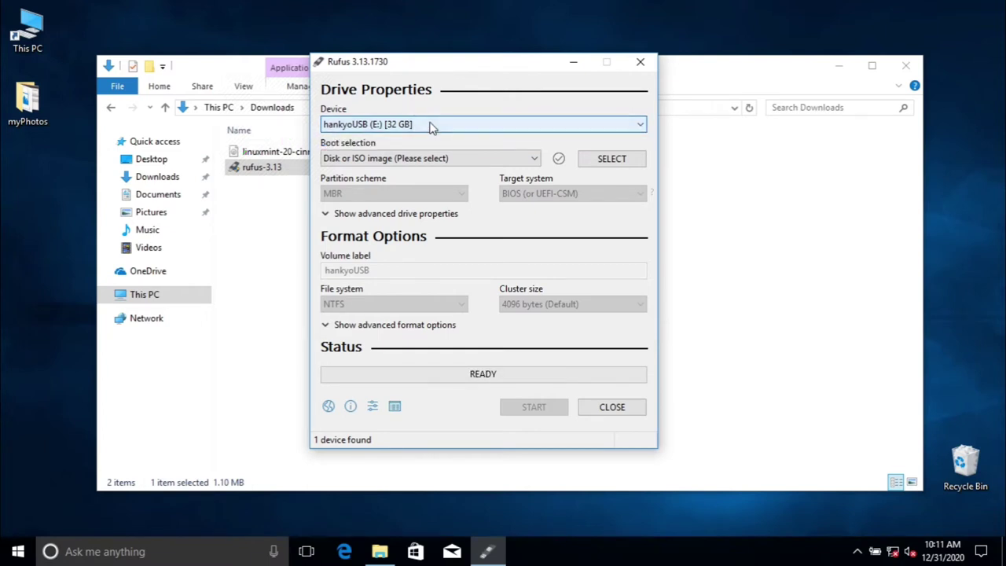
click(384, 127)
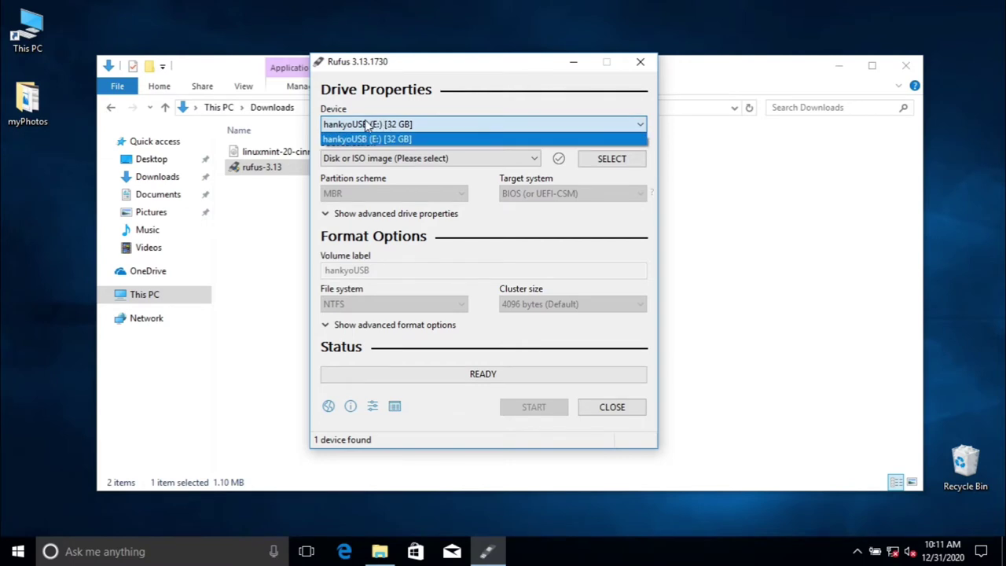
click(366, 123)
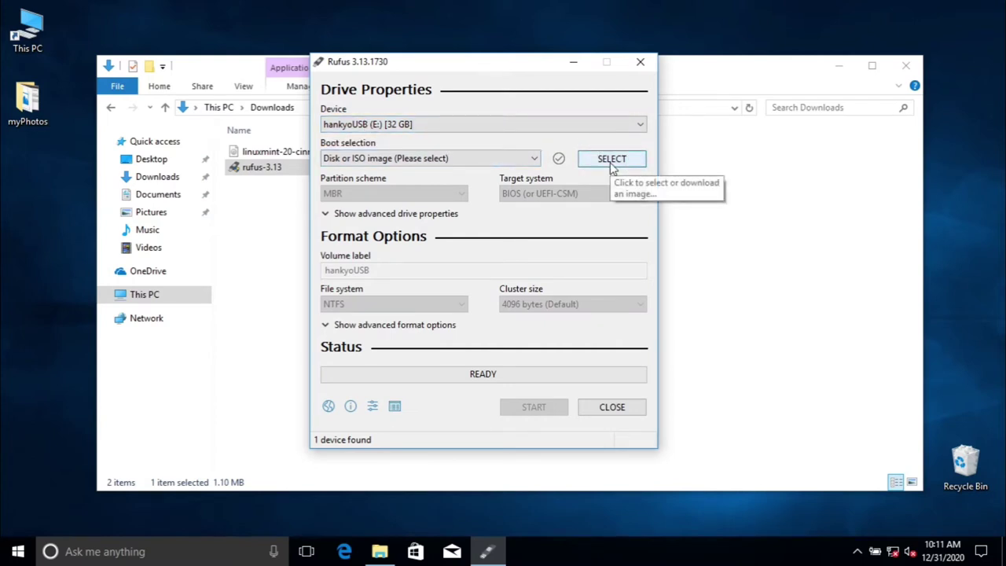
Load the linuxmint-20-cinnamon-64bit disc image from the Downloads folder as the boot selection.
click(612, 166)
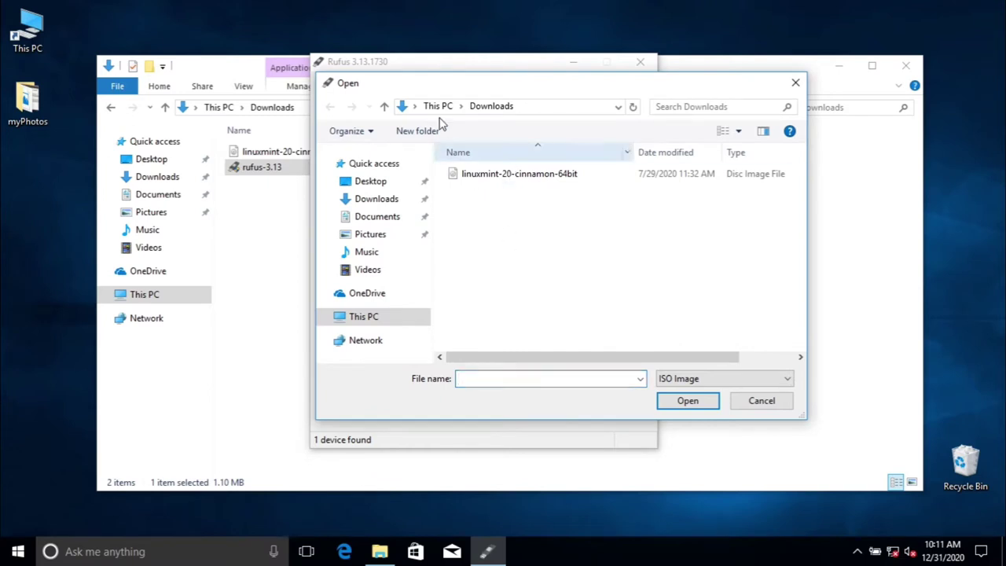
key(alt+Up)
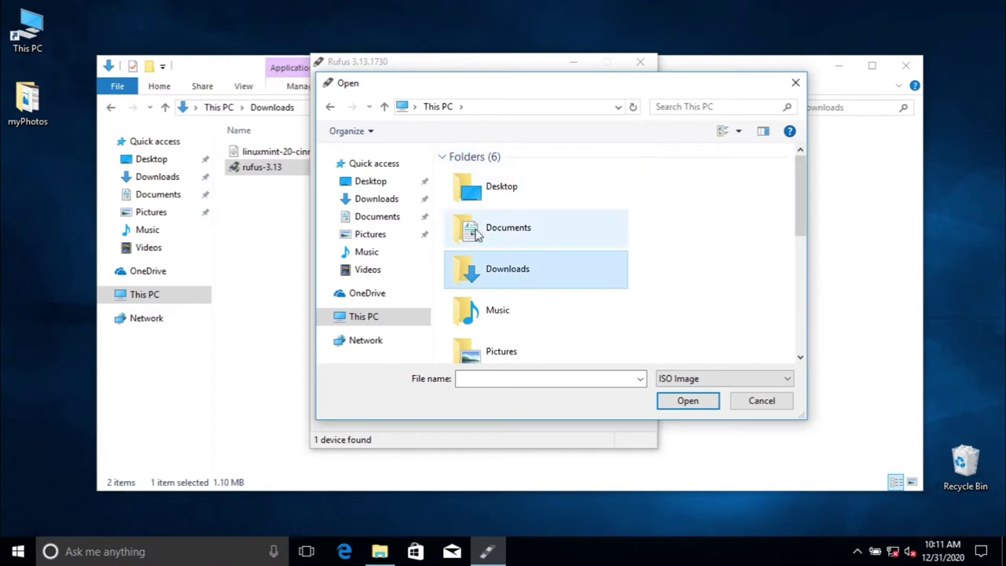
double_click(500, 271)
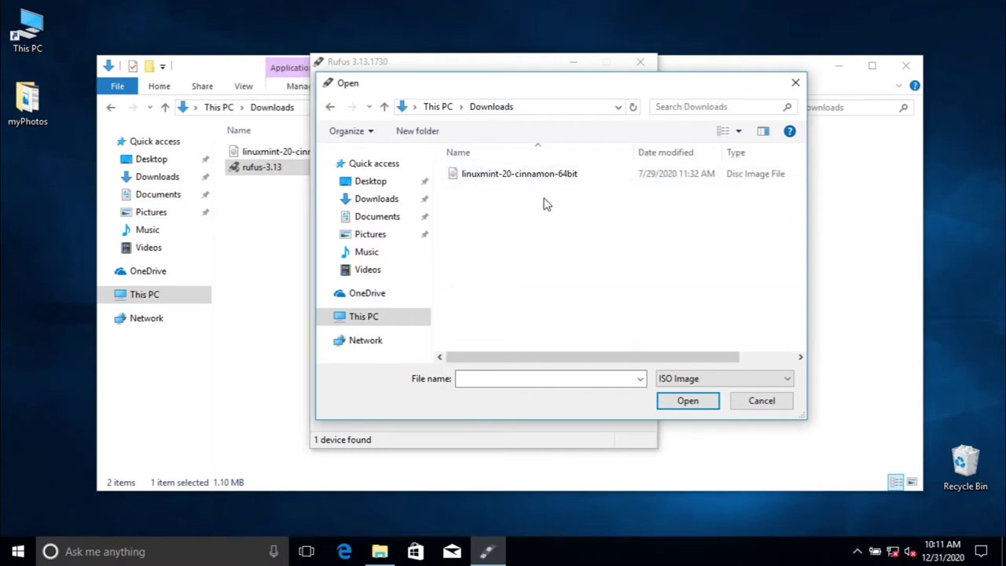
click(493, 179)
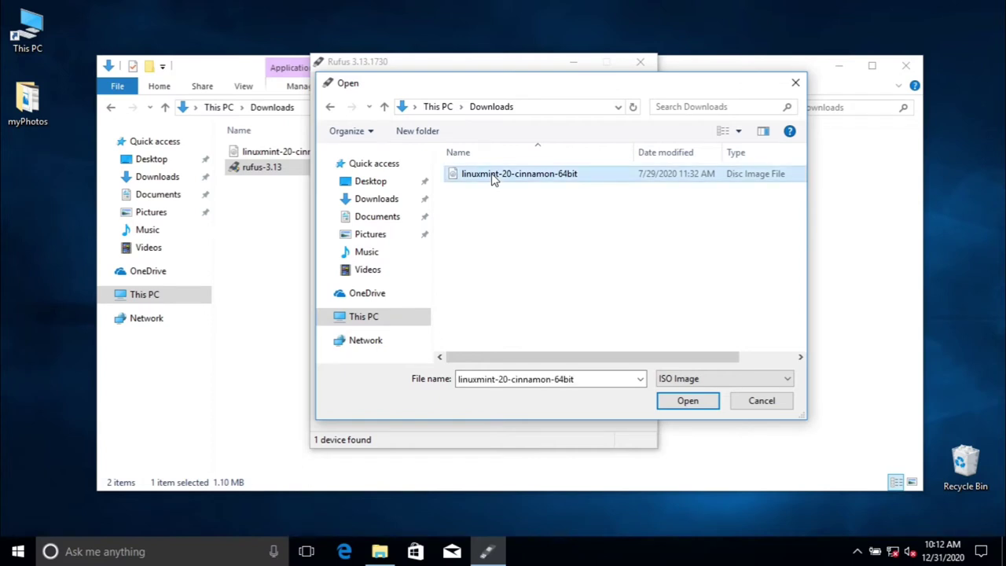
click(493, 179)
click(679, 407)
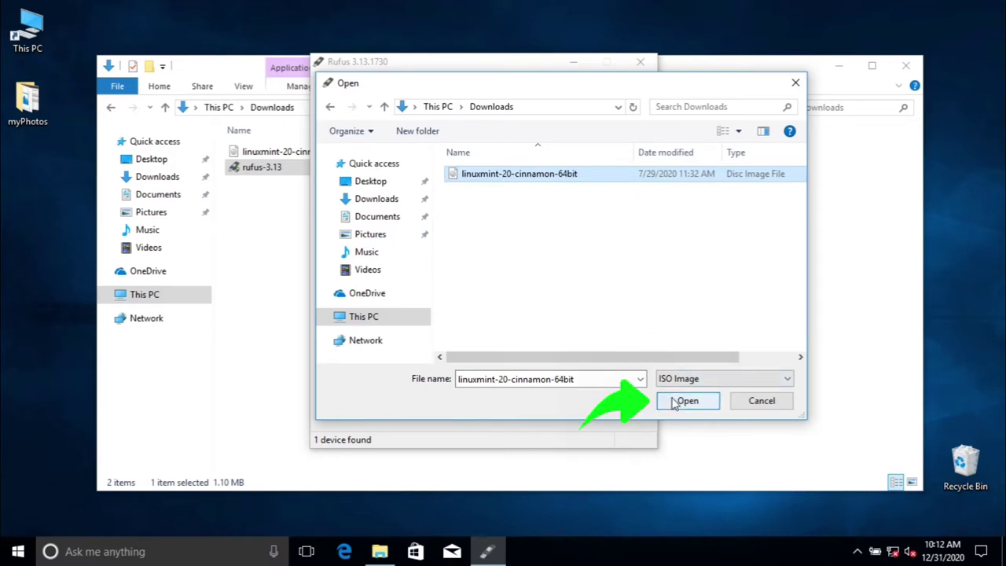
click(674, 403)
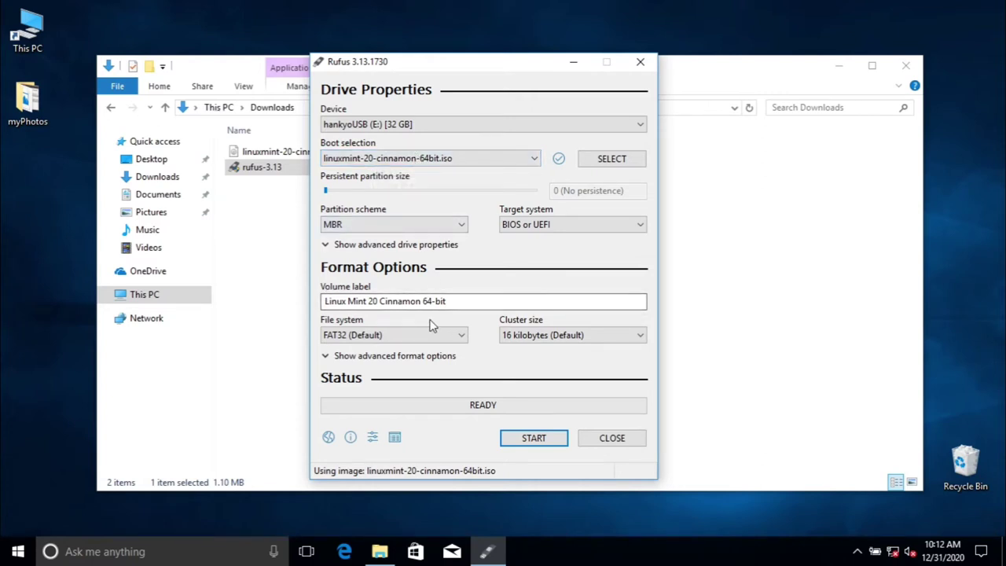
Start writing the image to hankyoUSB (E:), allowing the Syslinux file download, using ISO Image mode and accepting erasure of the drive's data.
click(530, 440)
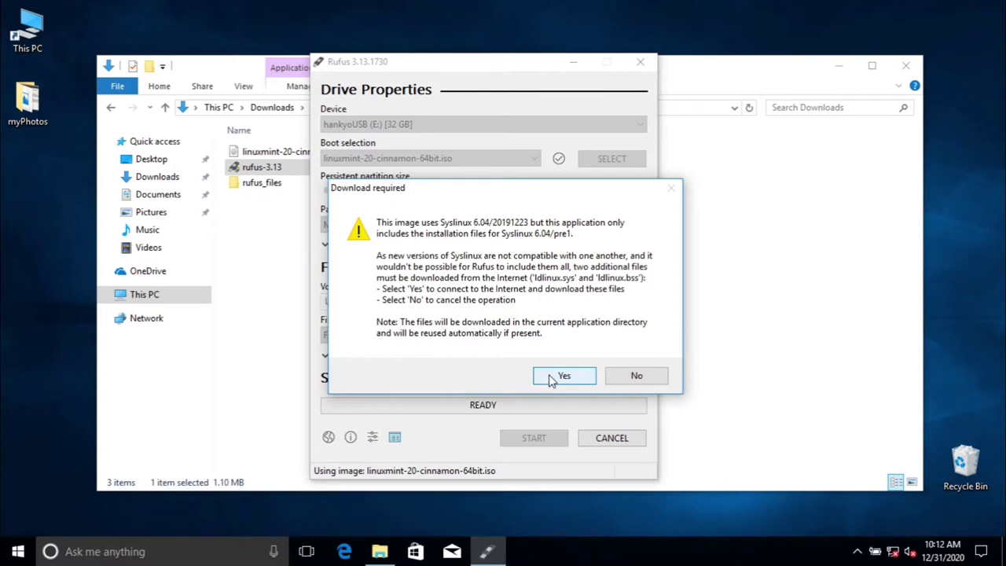
click(550, 377)
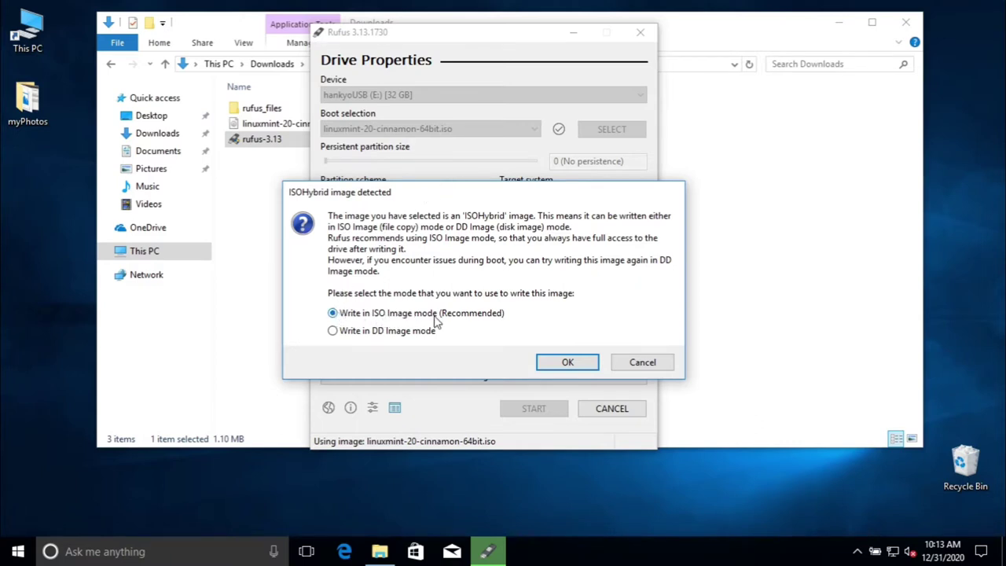
click(576, 365)
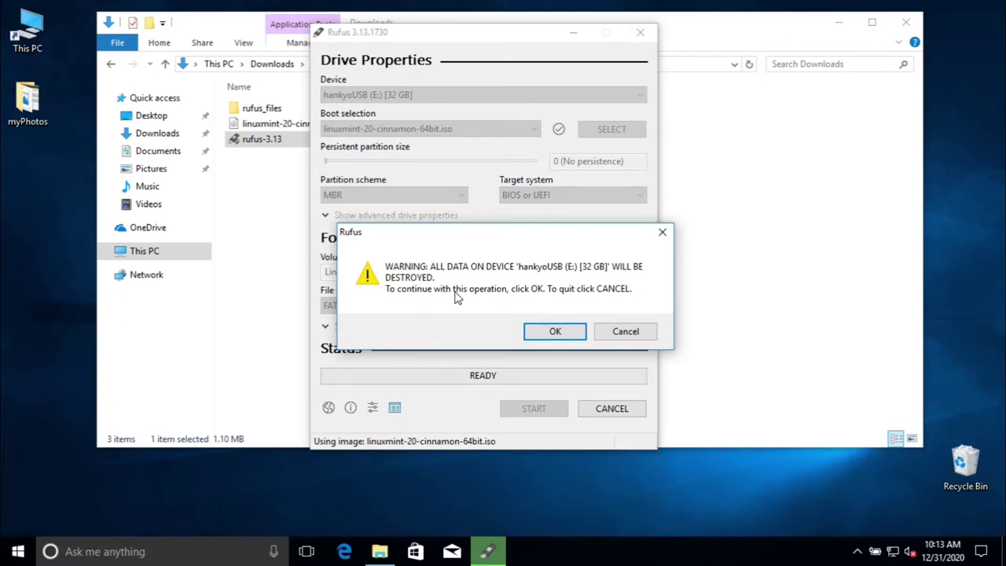
click(551, 332)
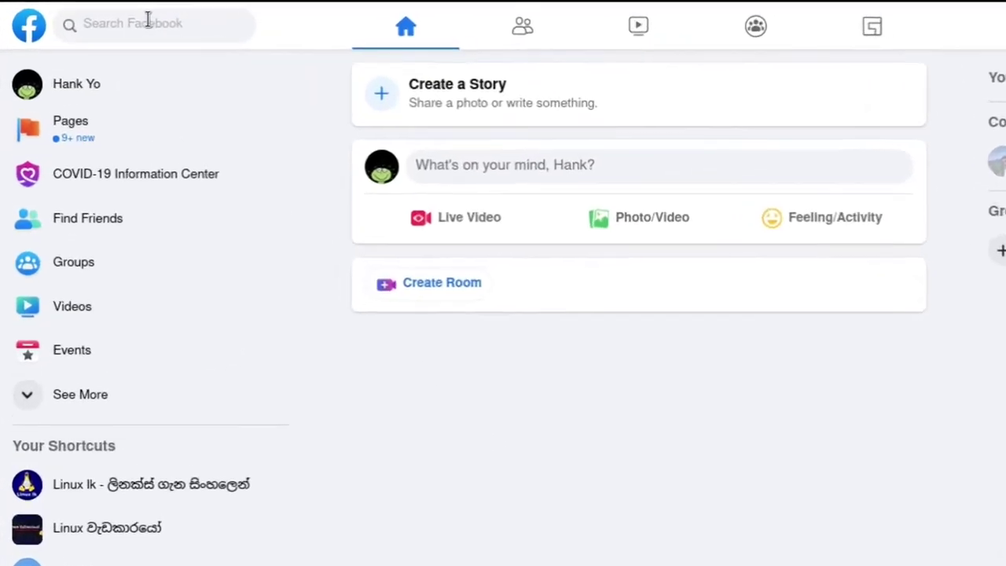
Search Facebook for "linux users sri lanka" and open the group Linux Users ශ්‍රී ලංකා.
click(147, 22)
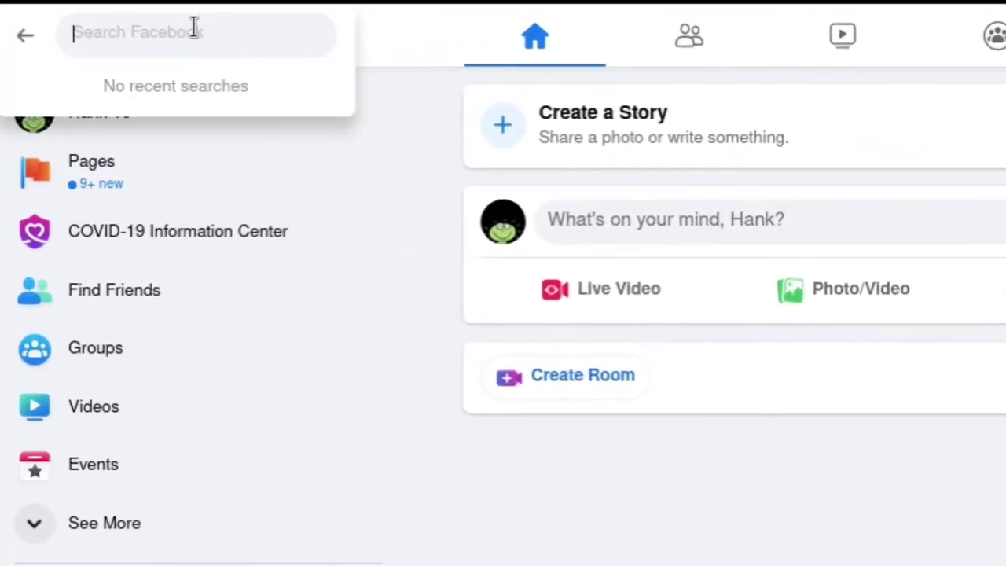
text(linux users sri l)
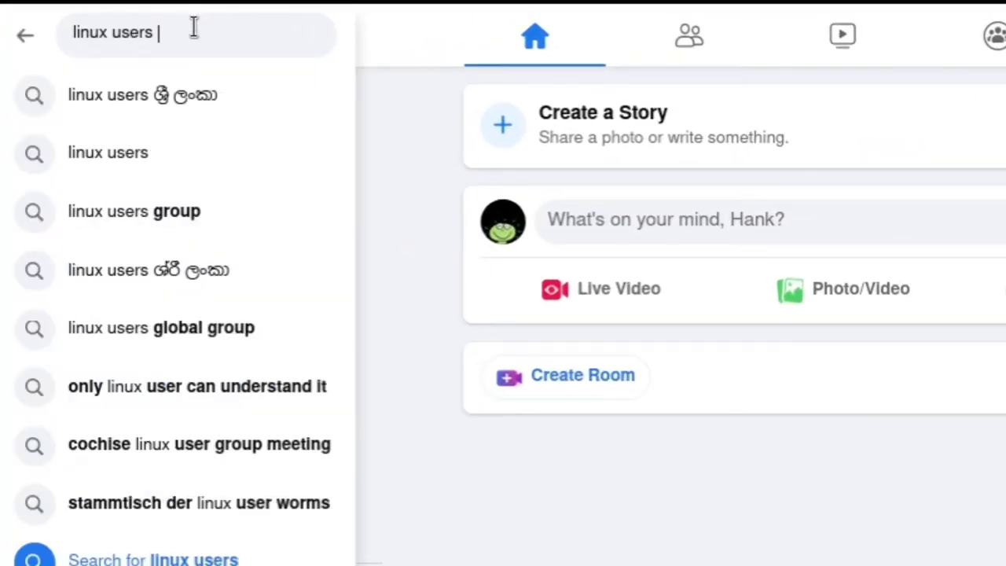
text(anka)
key(Return)
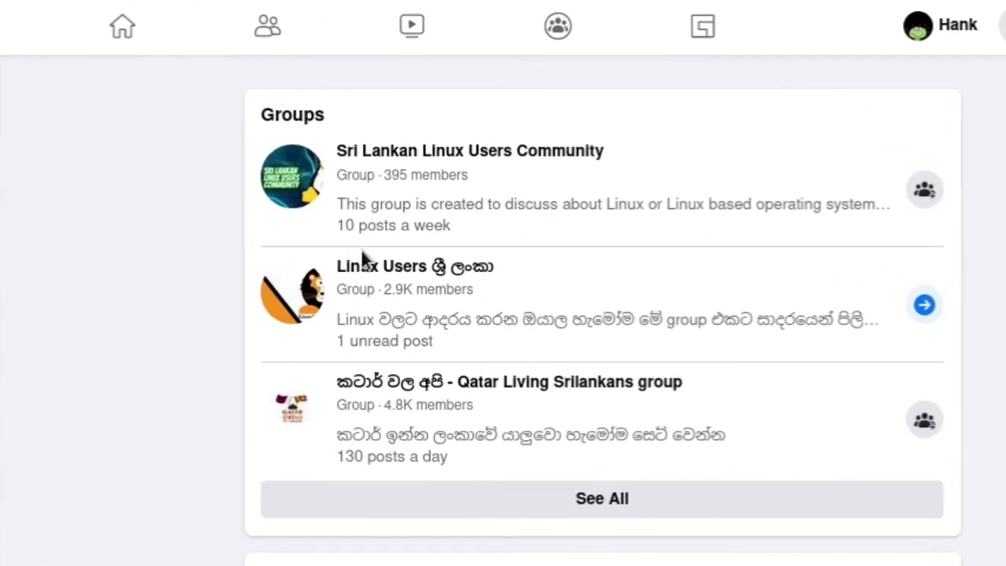
mouse_move(401, 267)
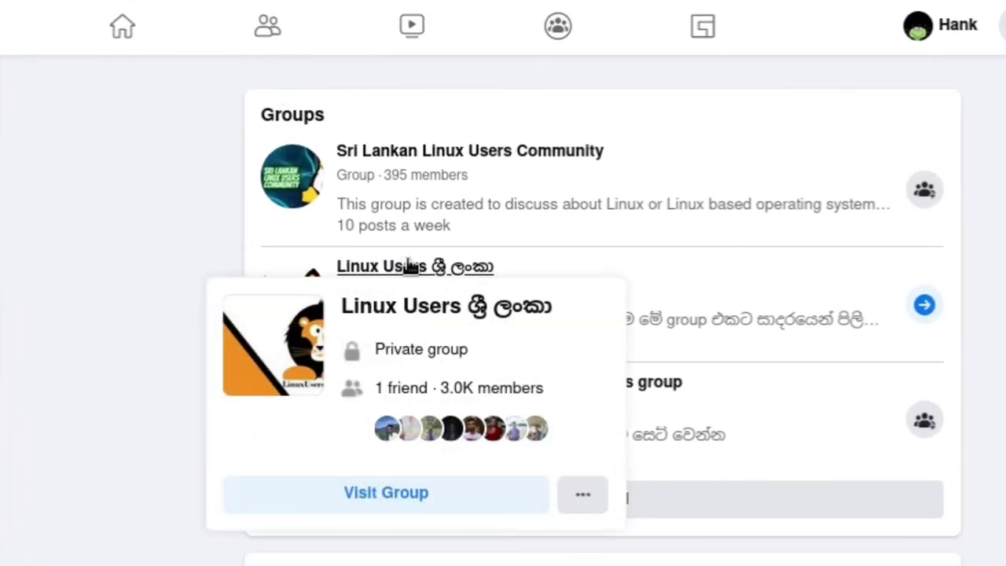
click(413, 267)
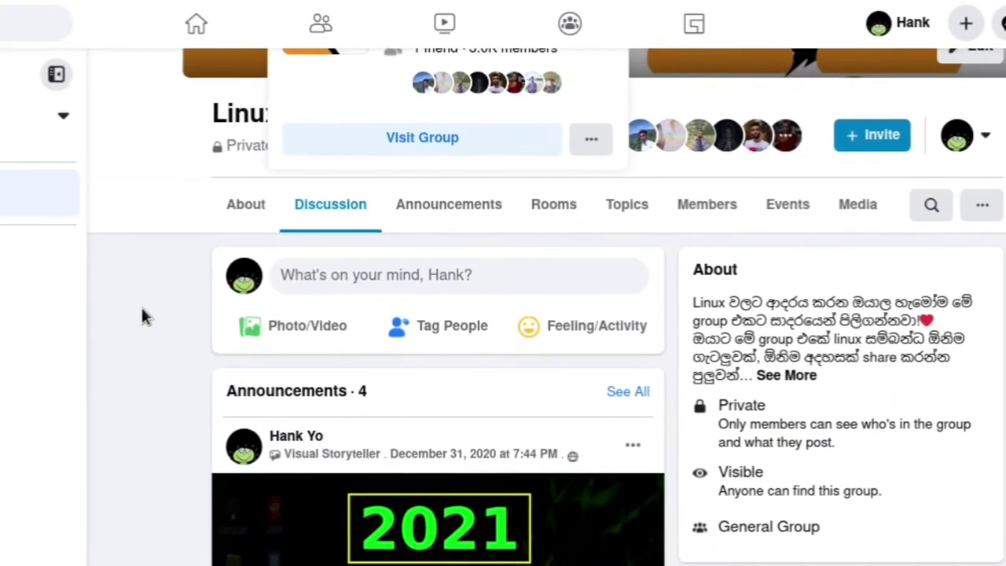
Write a new group post reading "මං bootable linux usb drive එකක් හදද්දි මේම error එකක් ආව, මං කෝමද මේක හරිගස්සන්නෙ?".
scroll(169, 297, down, 3)
scroll(175, 297, up, 5)
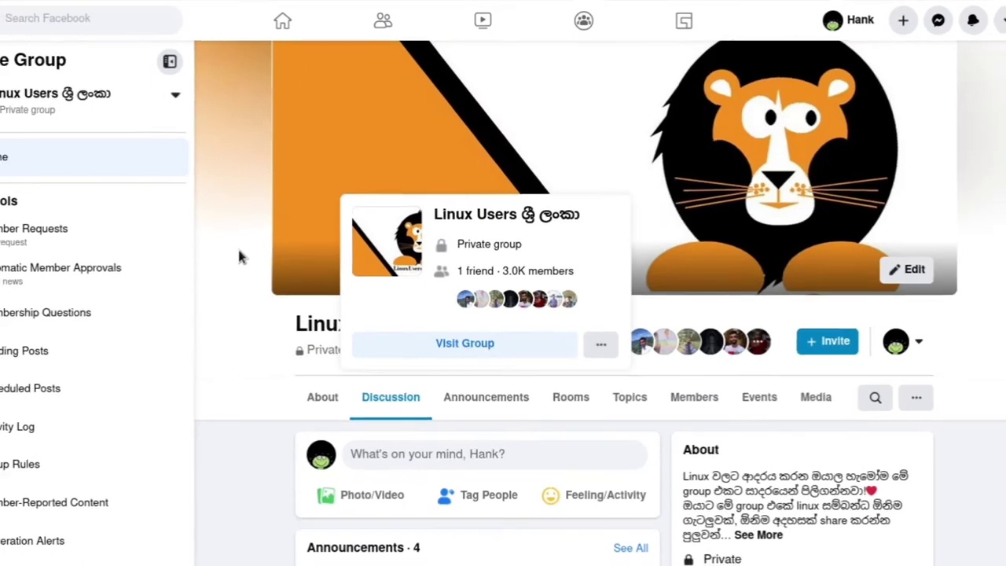
scroll(238, 246, down, 3)
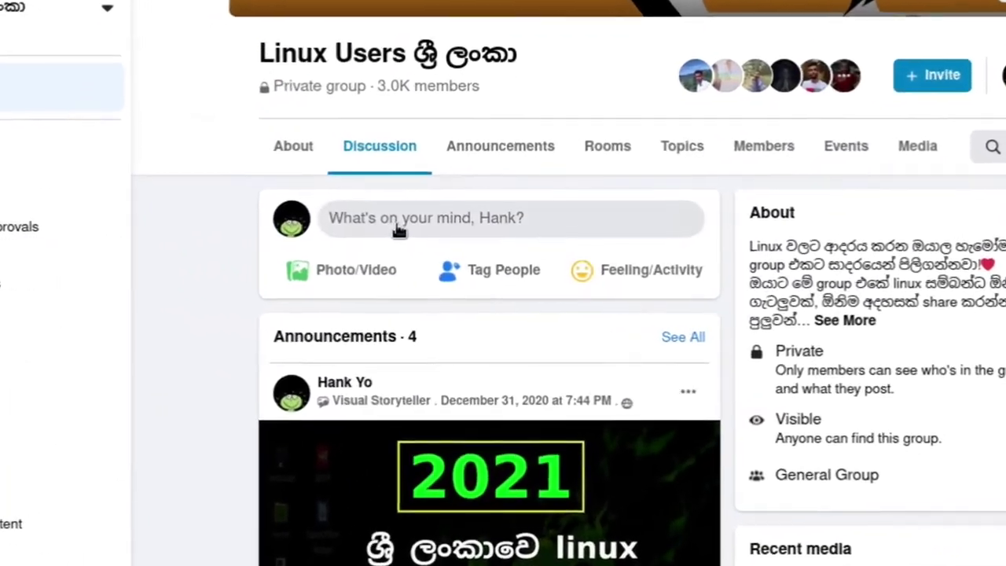
click(408, 227)
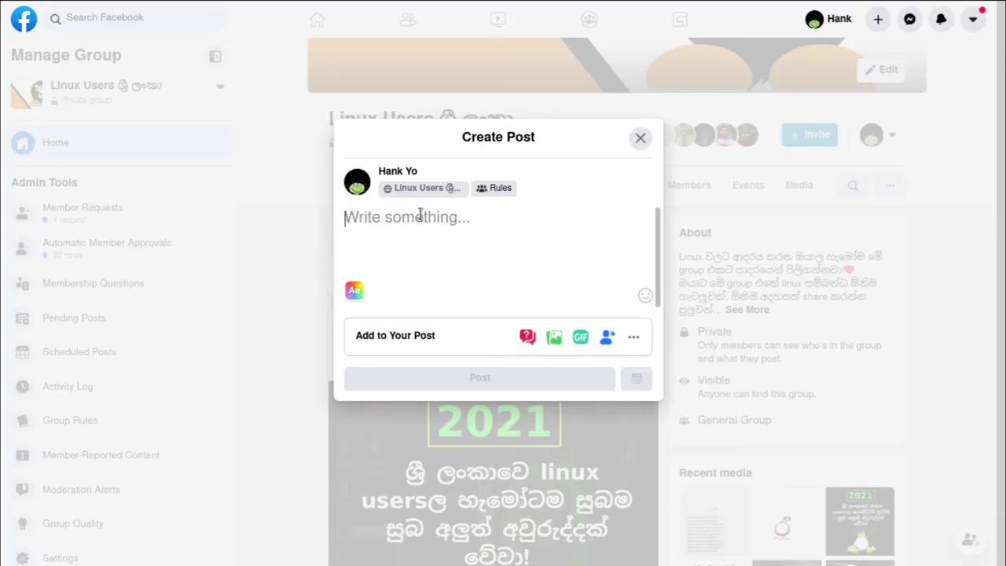
text(මං bootable linux usb drive එකක් හදද්දි මෙම error එකක් ආව, මං කෝමද මේක හරිගස්සන්නෙ?)
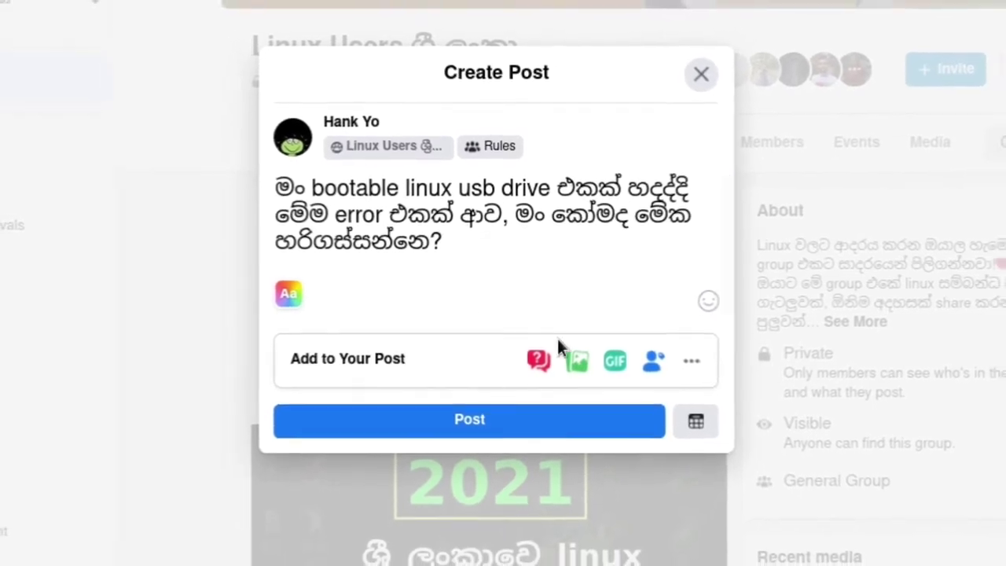
Attach the image rufus-error-example.jpg to the post, publish it in the group and look over the published post.
click(576, 358)
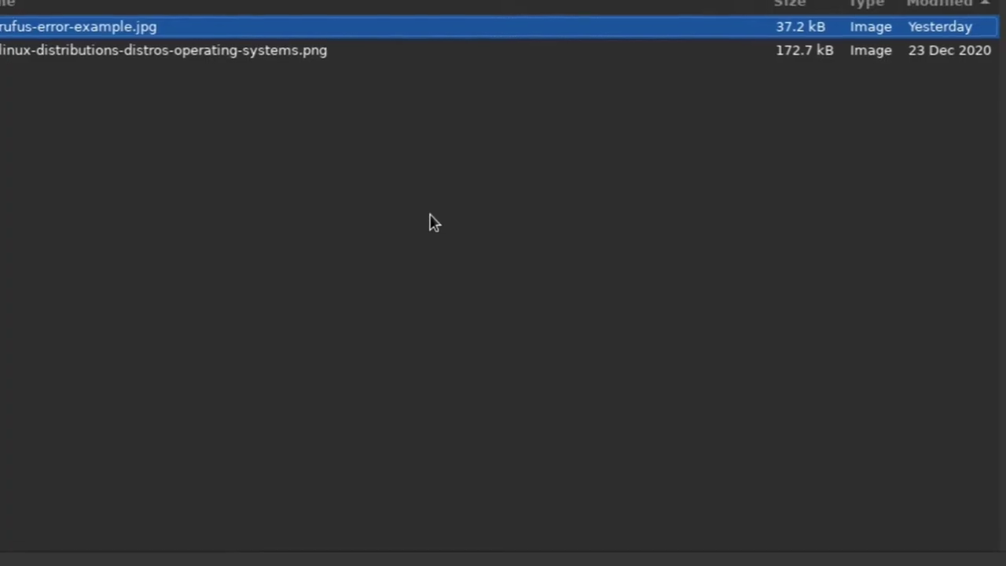
double_click(122, 34)
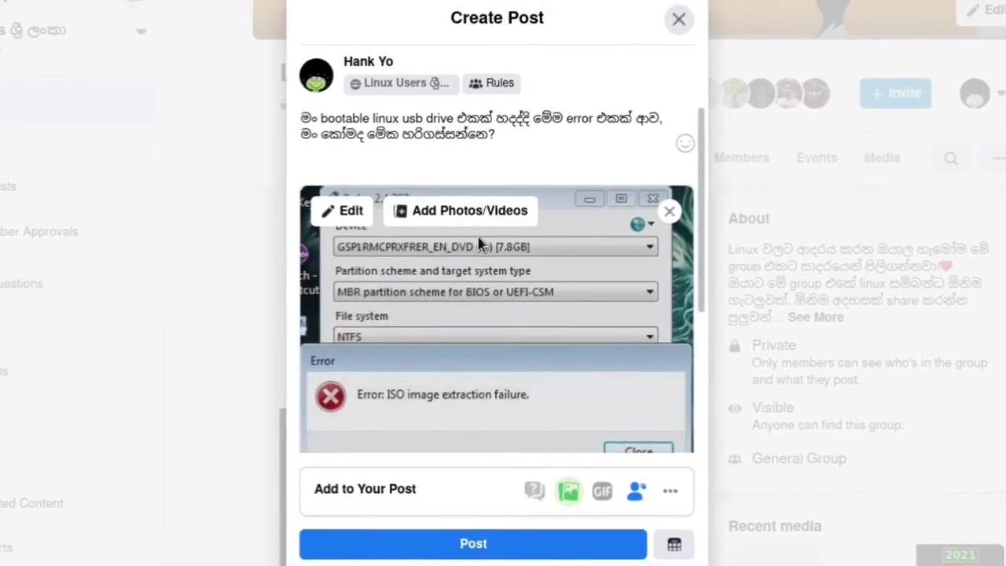
triple_click(393, 127)
click(399, 138)
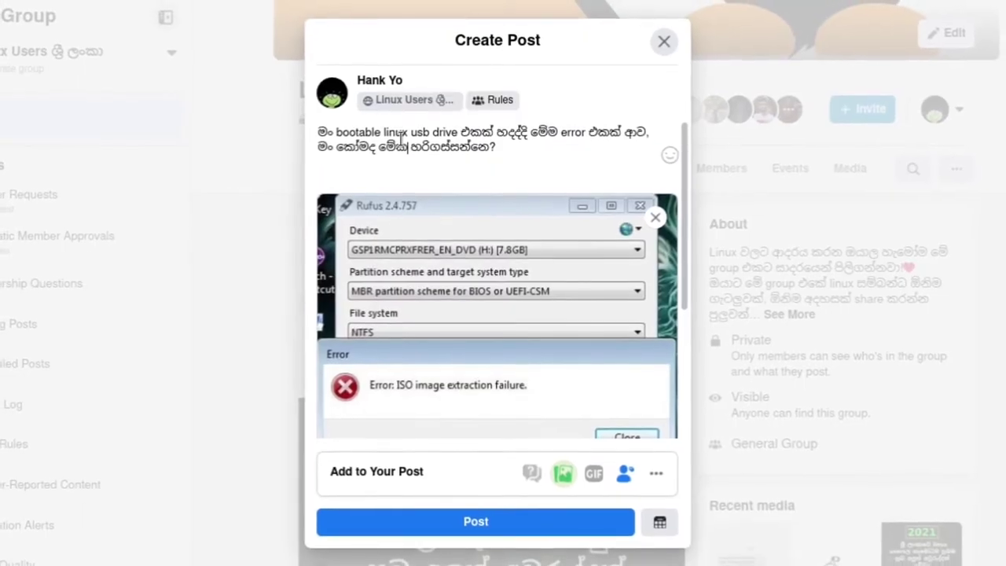
scroll(478, 271, down, 3)
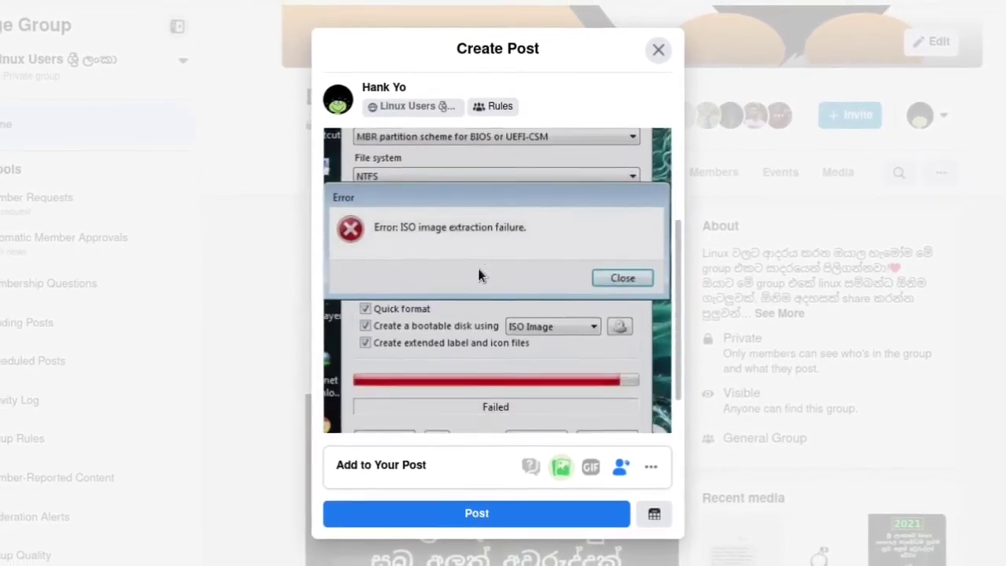
scroll(478, 272, up, 1)
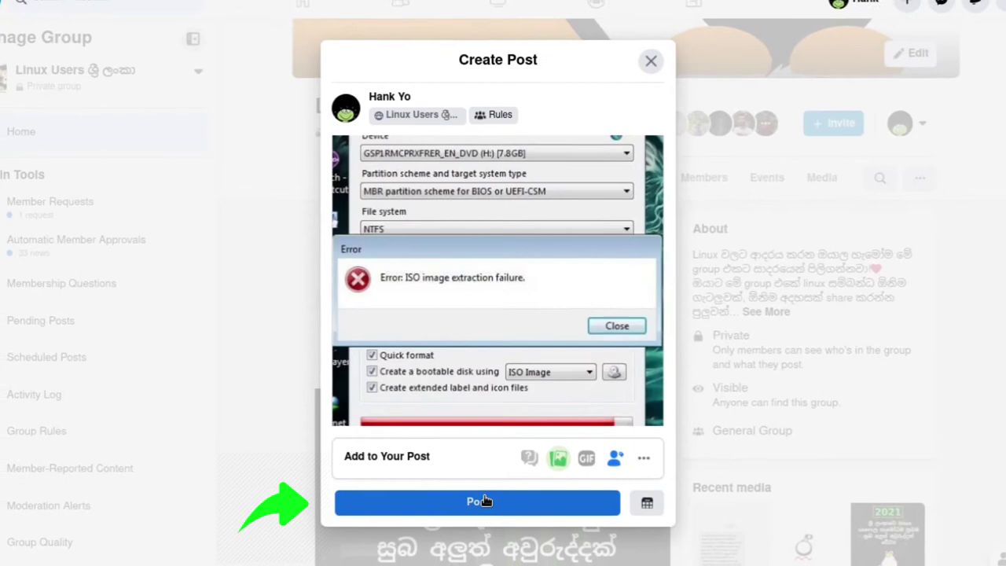
click(484, 501)
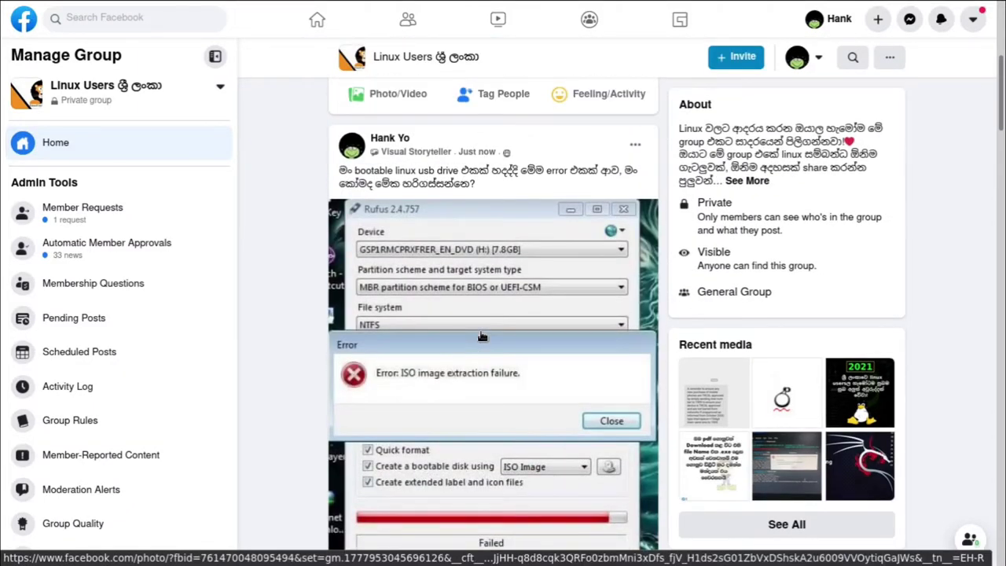
scroll(482, 336, down, 1)
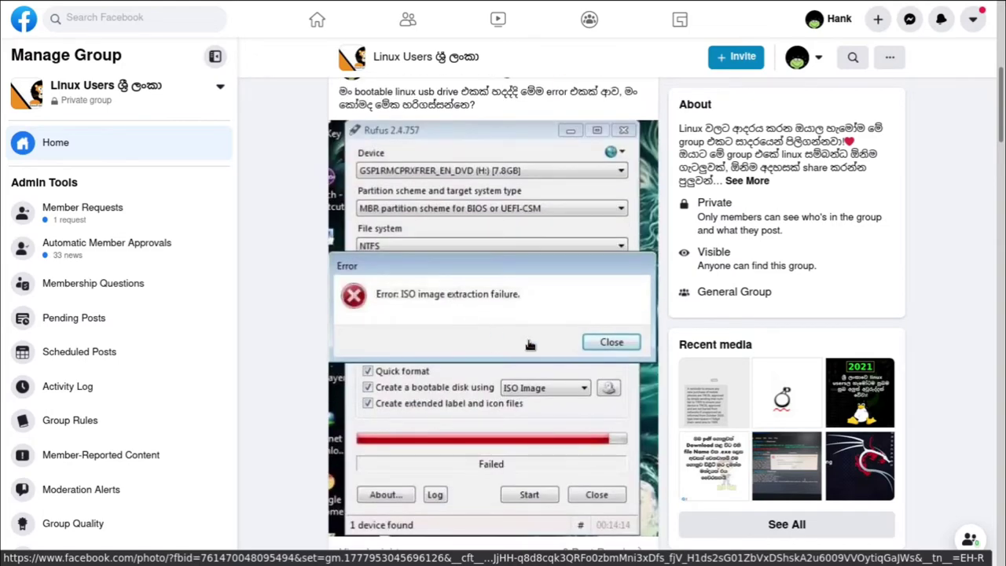
scroll(572, 357, down, 2)
scroll(572, 358, up, 3)
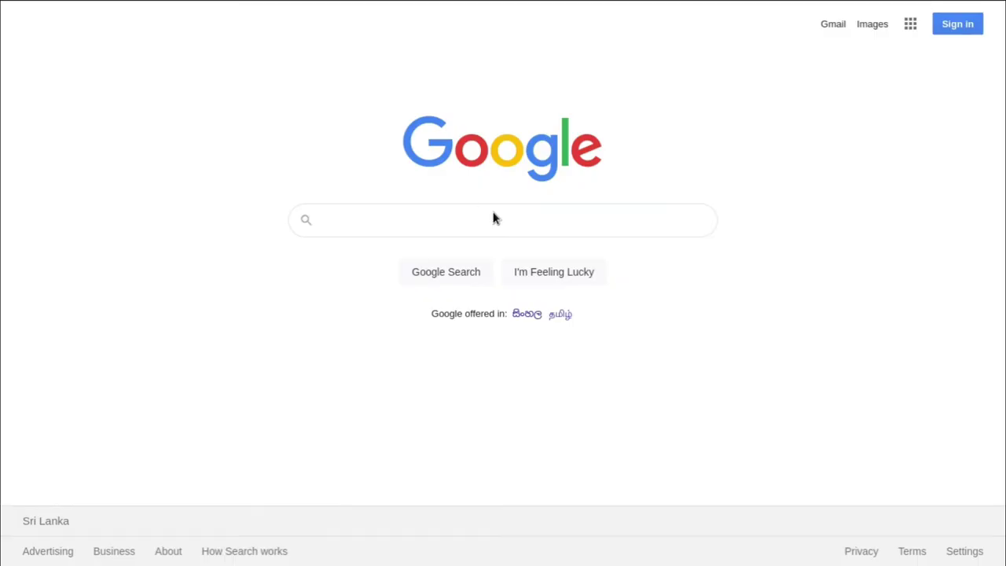
Switch to Google, search for "rufus iso image extraction failure error" and look through the results.
click(410, 220)
text(rufus )
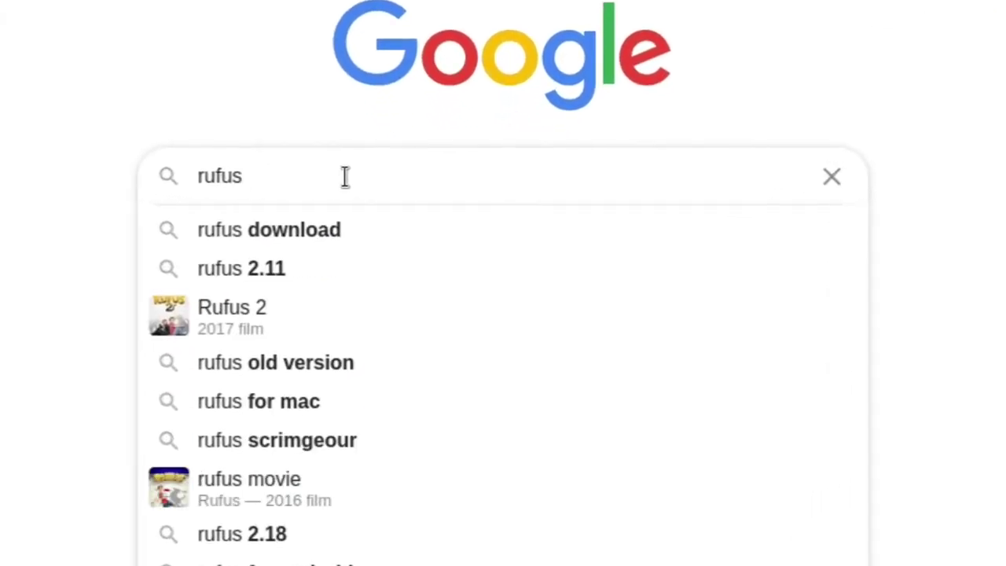
text(iso image )
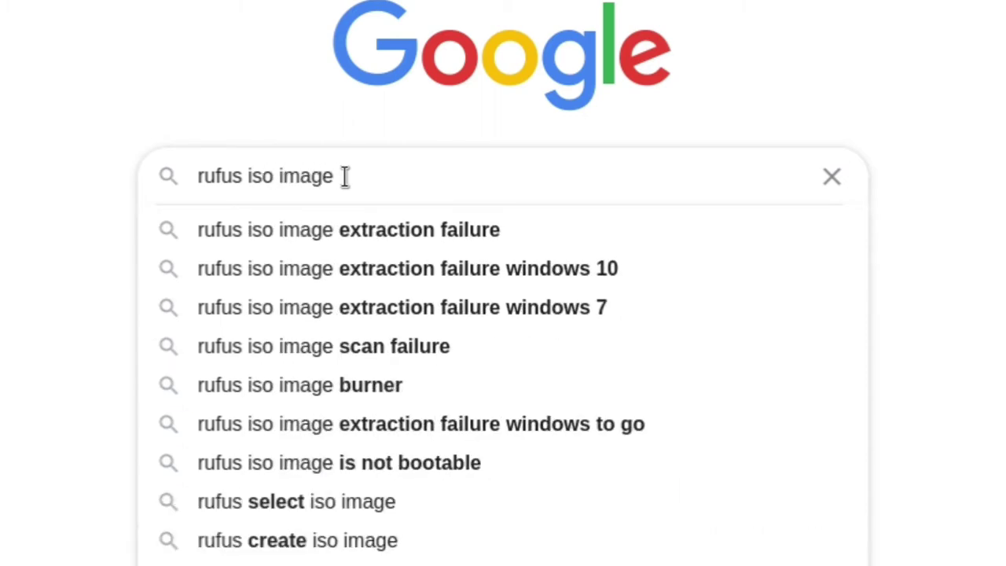
text(extraction)
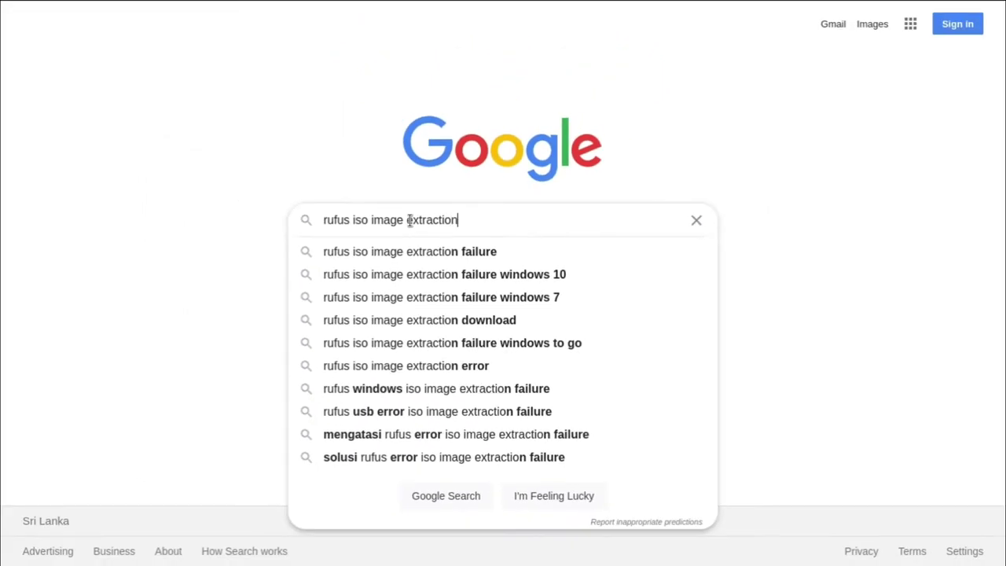
text(f)
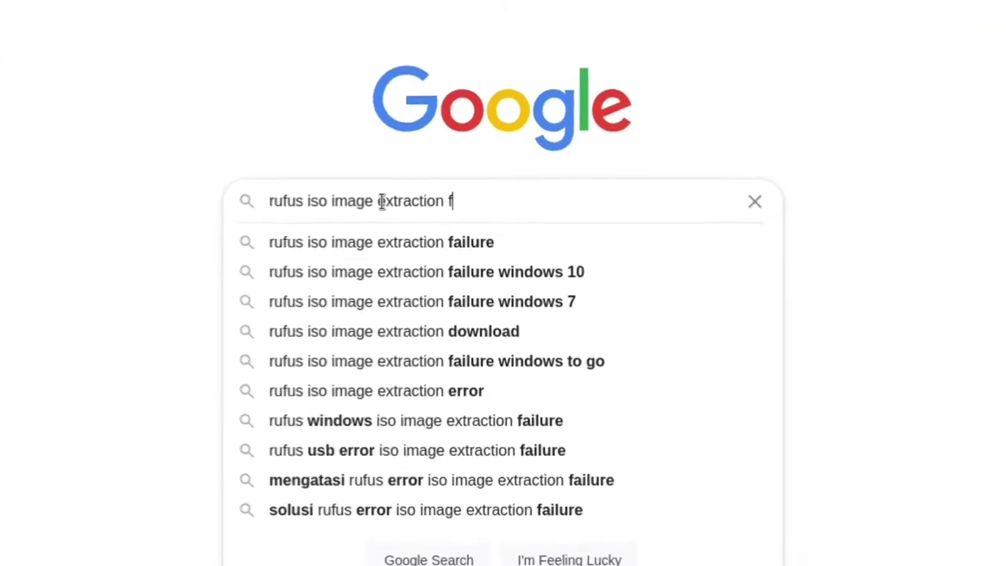
text(ailure)
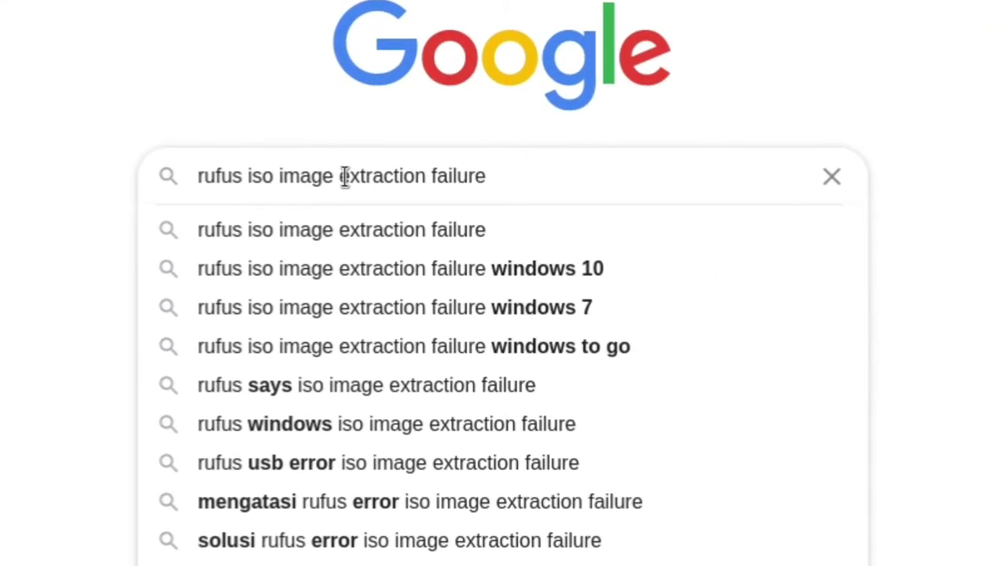
text( error)
key(Return)
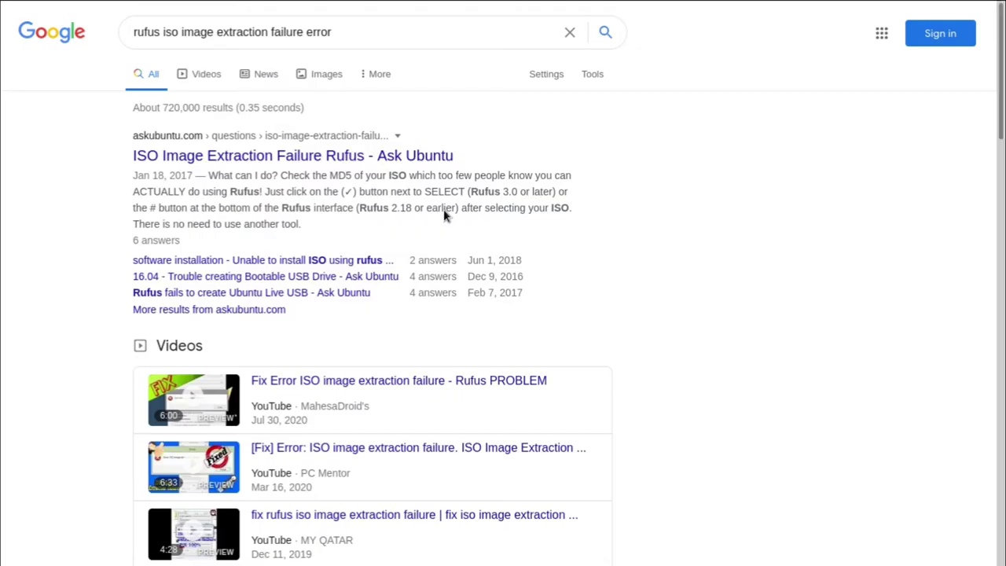
scroll(444, 211, down, 3)
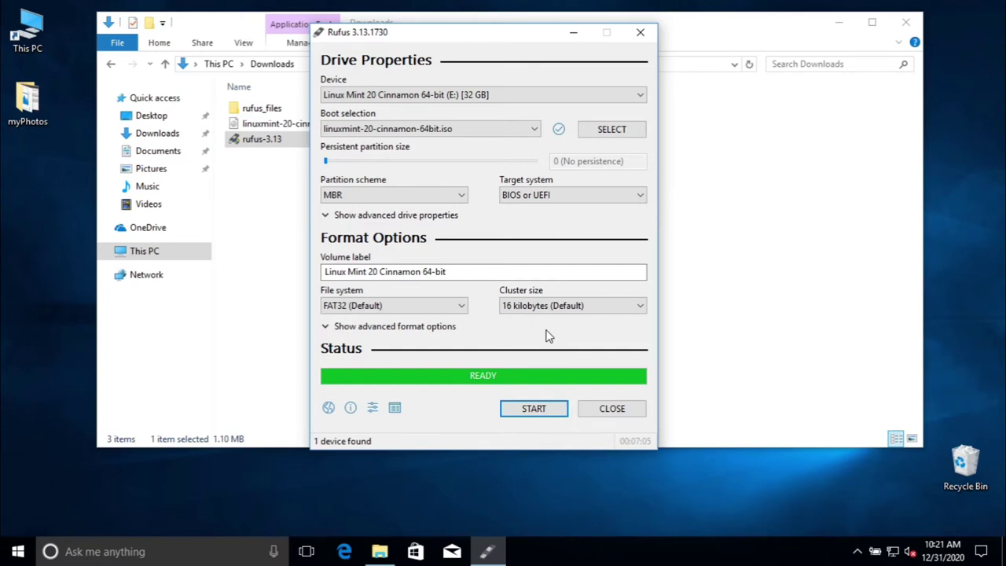
Switch back to Rufus and close it after the Linux Mint drive has been written.
click(611, 408)
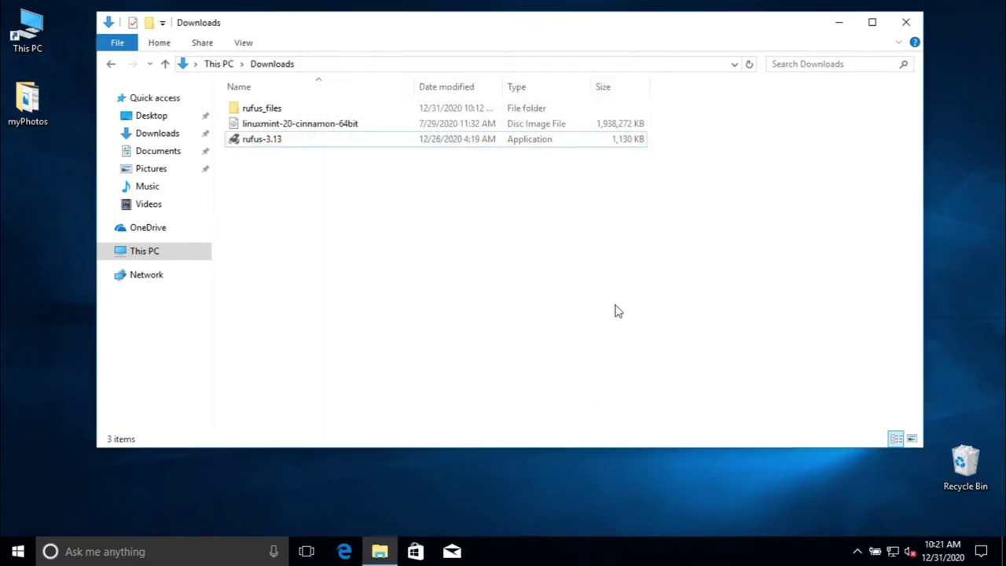
Close the Downloads folder and open This PC to look at the New Volume (D:) and New Volume (F:) drives.
click(906, 22)
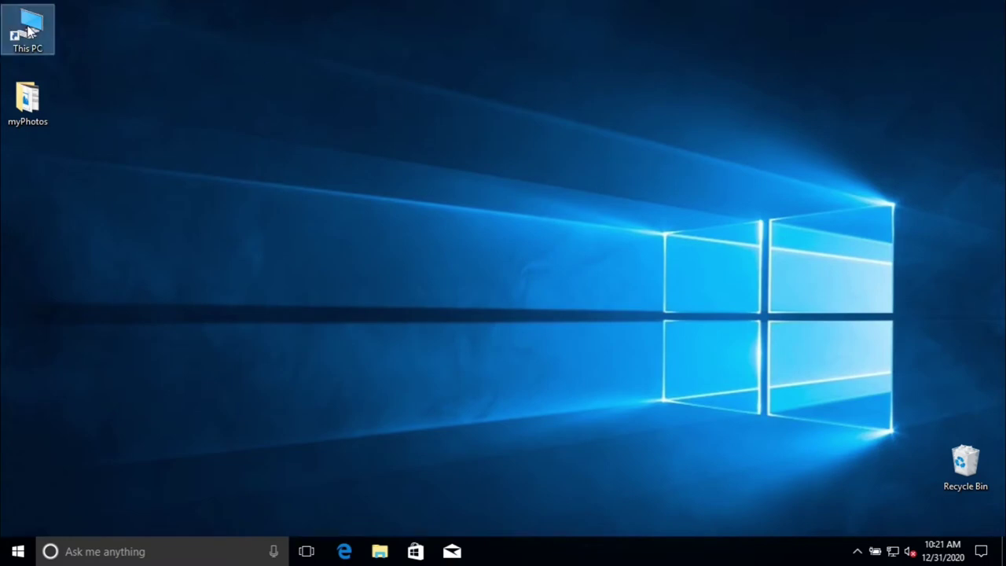
key(super+e)
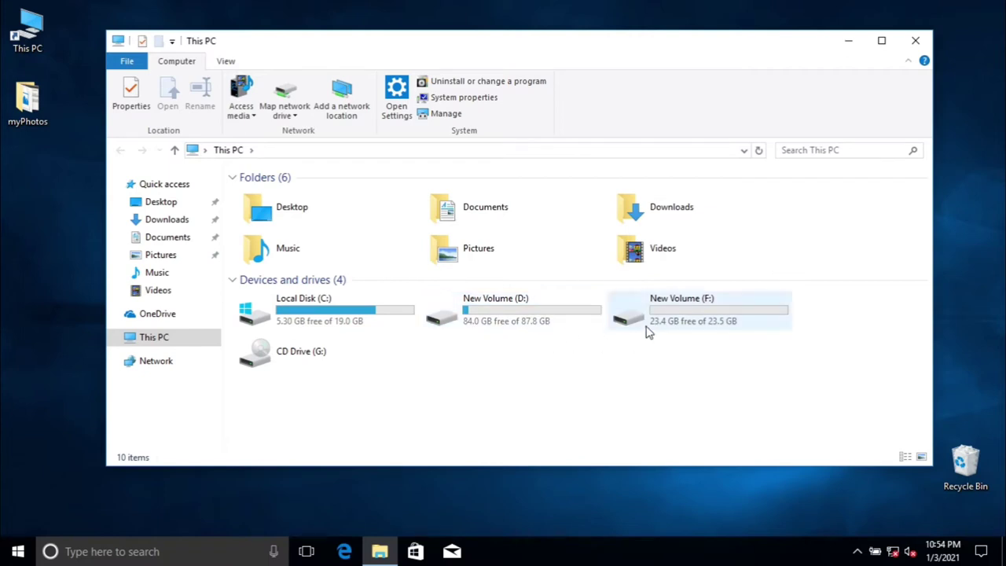
mouse_move(647, 332)
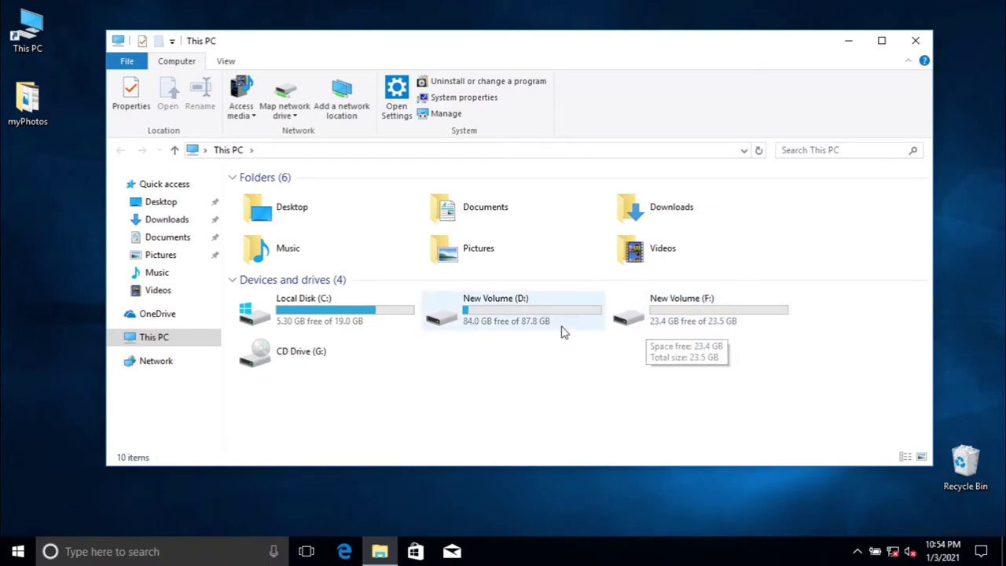
mouse_move(557, 331)
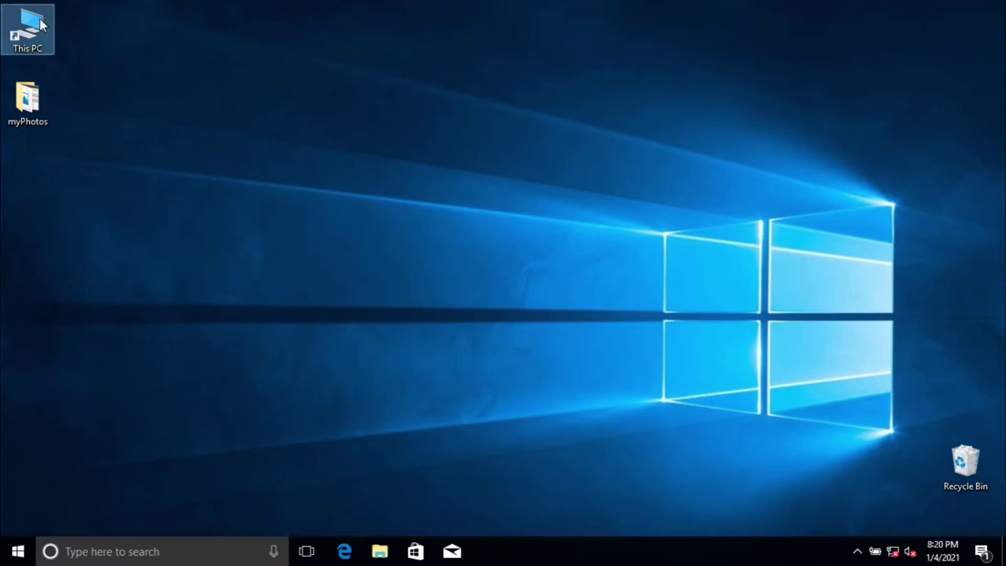
Open This PC and examine the free and total space of the C:, D: and F: drives.
double_click(39, 24)
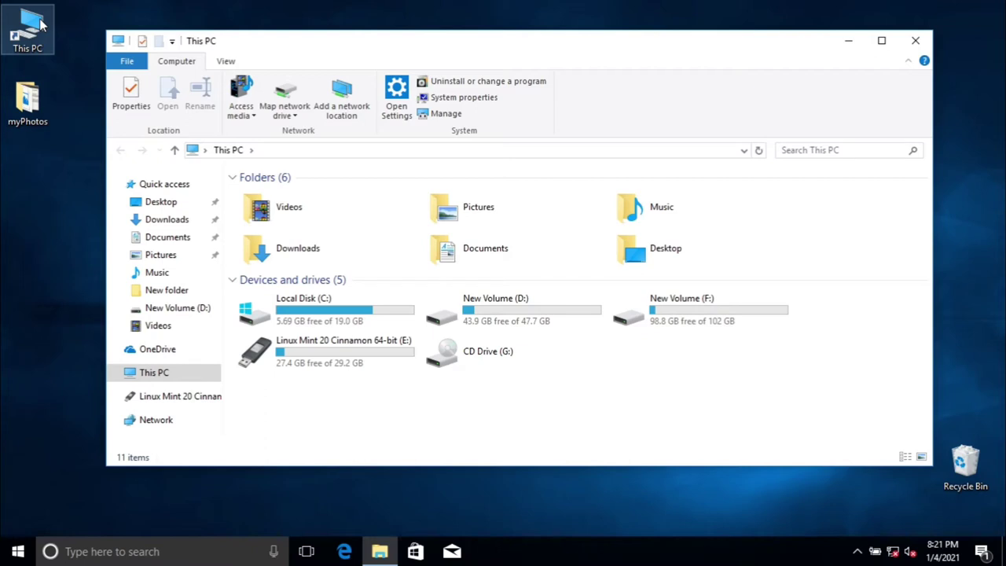
click(355, 320)
click(467, 324)
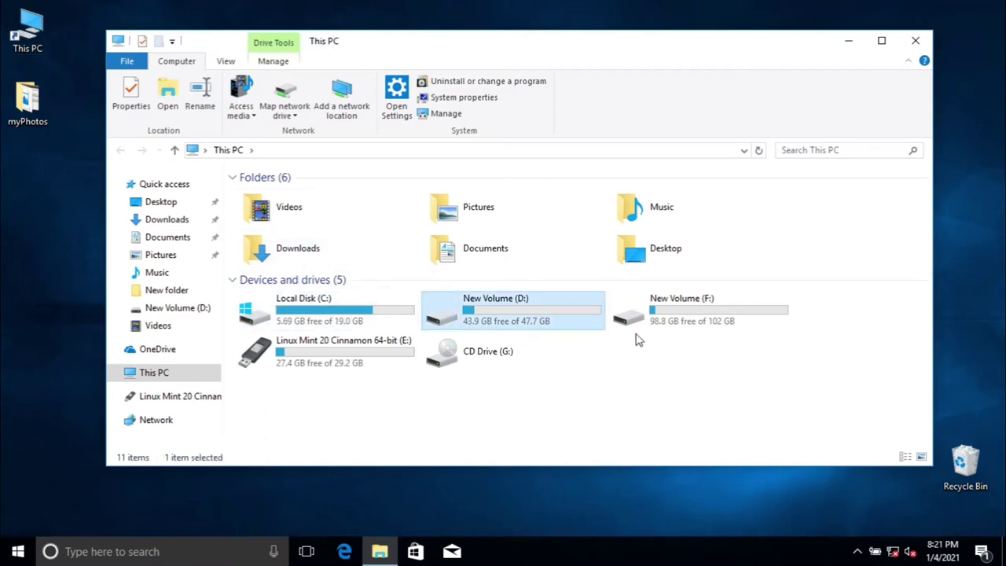
click(681, 325)
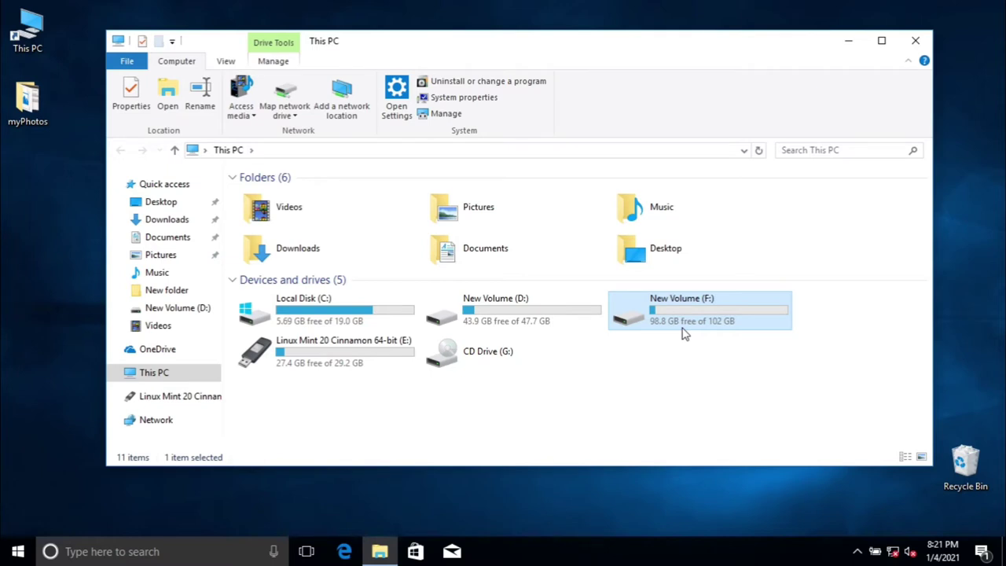
click(538, 308)
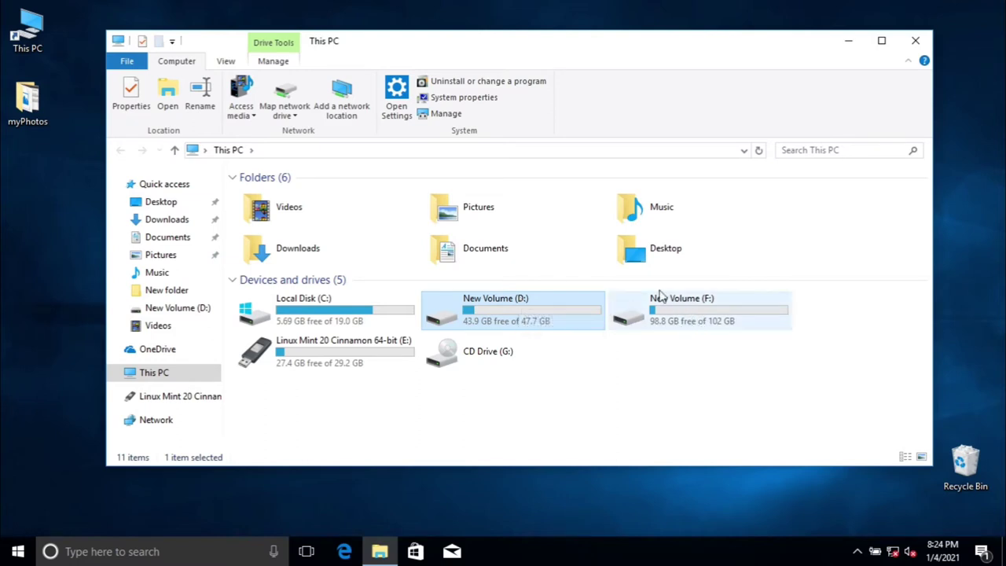
click(707, 308)
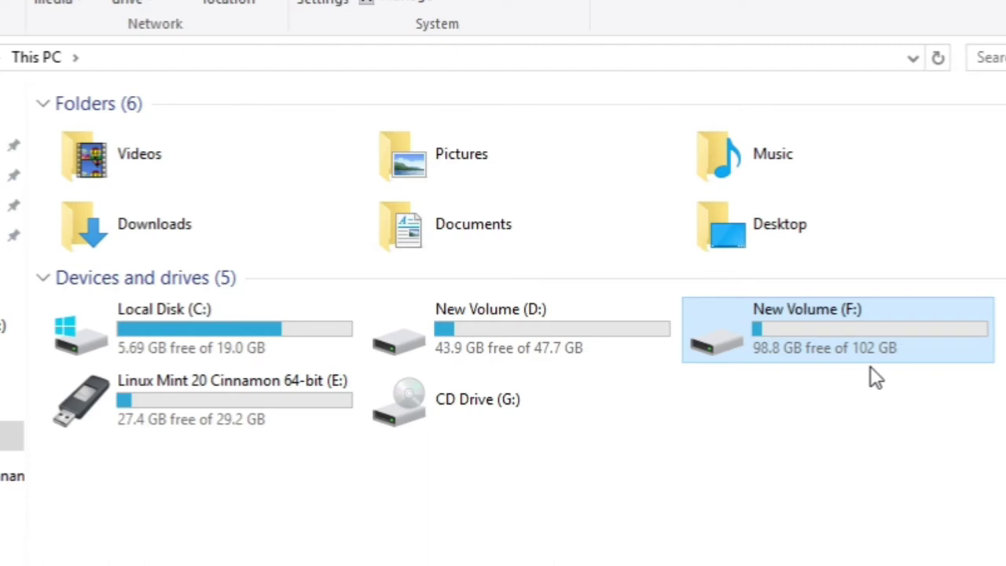
mouse_move(754, 334)
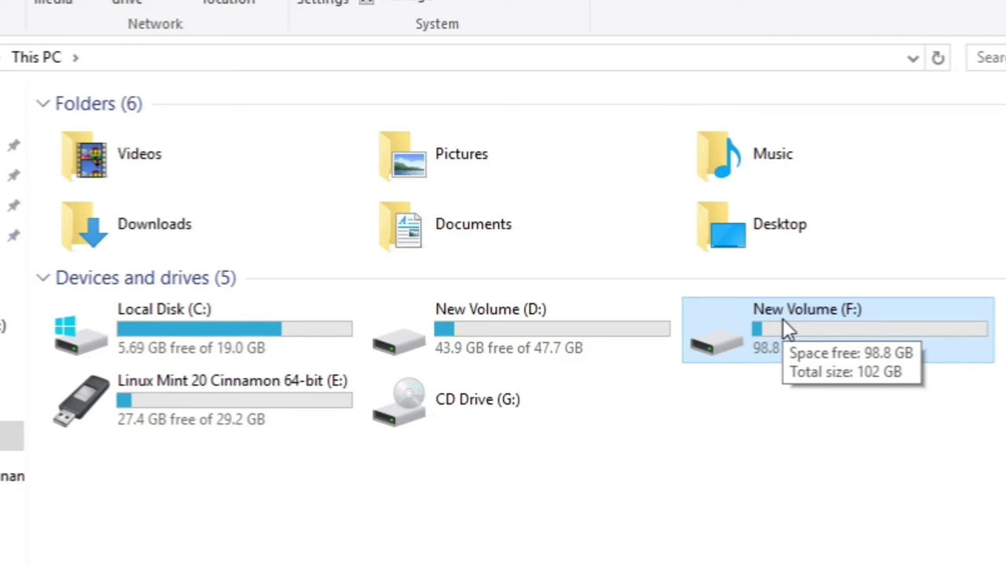
click(219, 313)
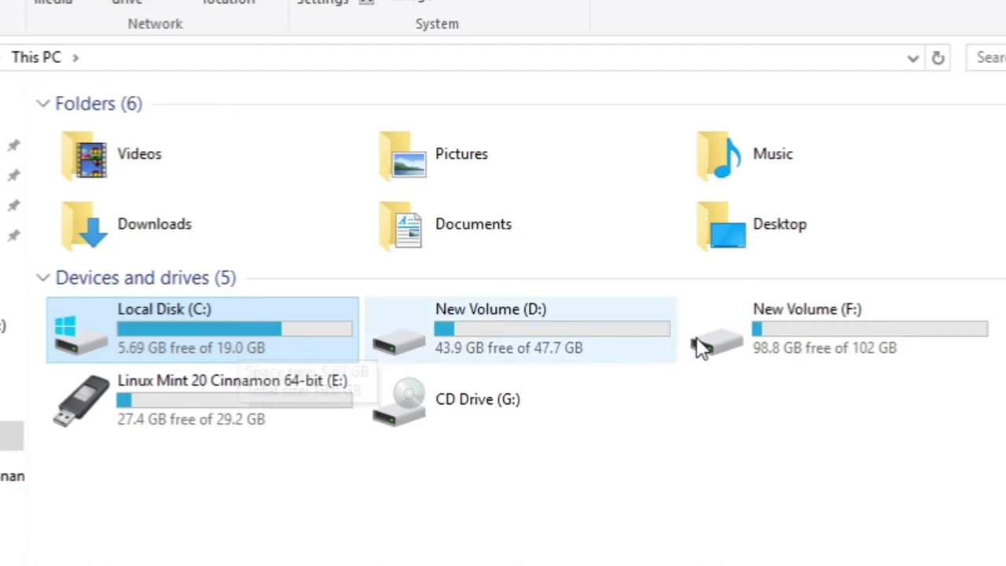
click(815, 346)
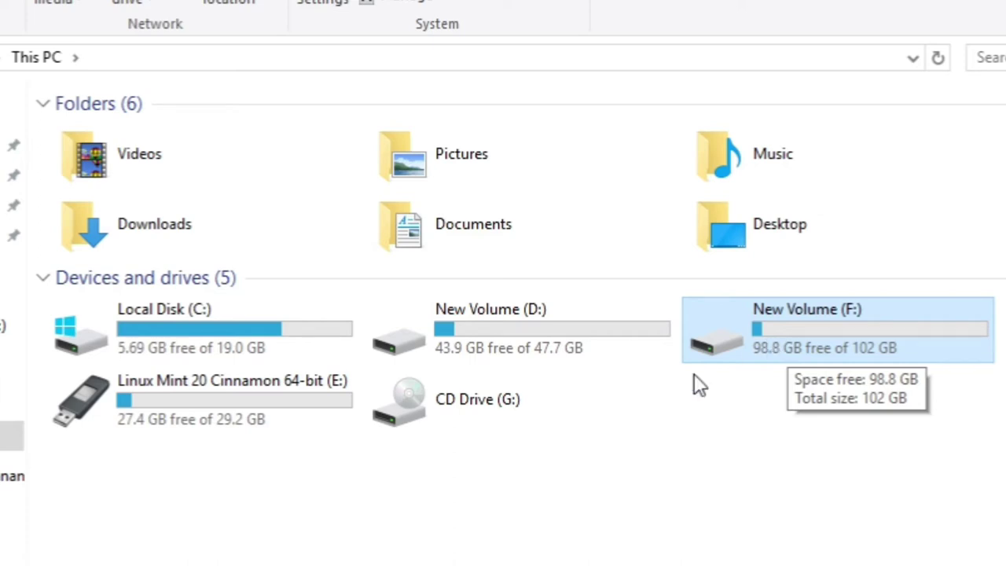
click(619, 423)
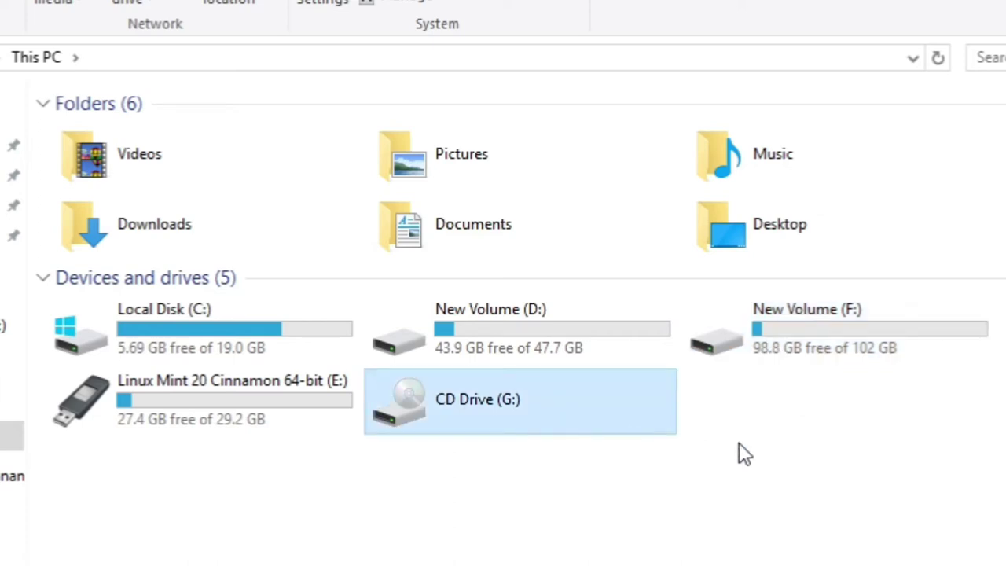
click(803, 453)
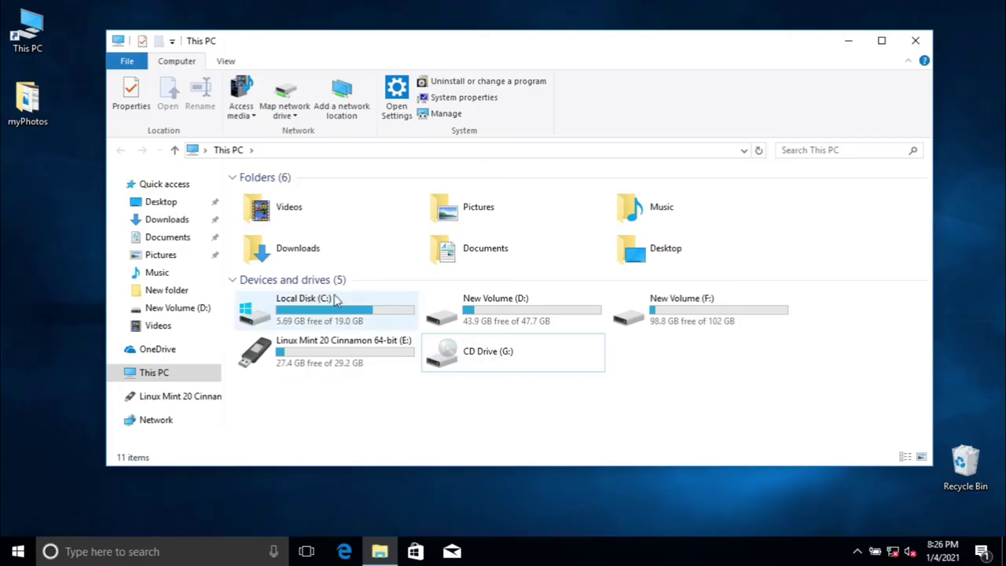
mouse_move(352, 316)
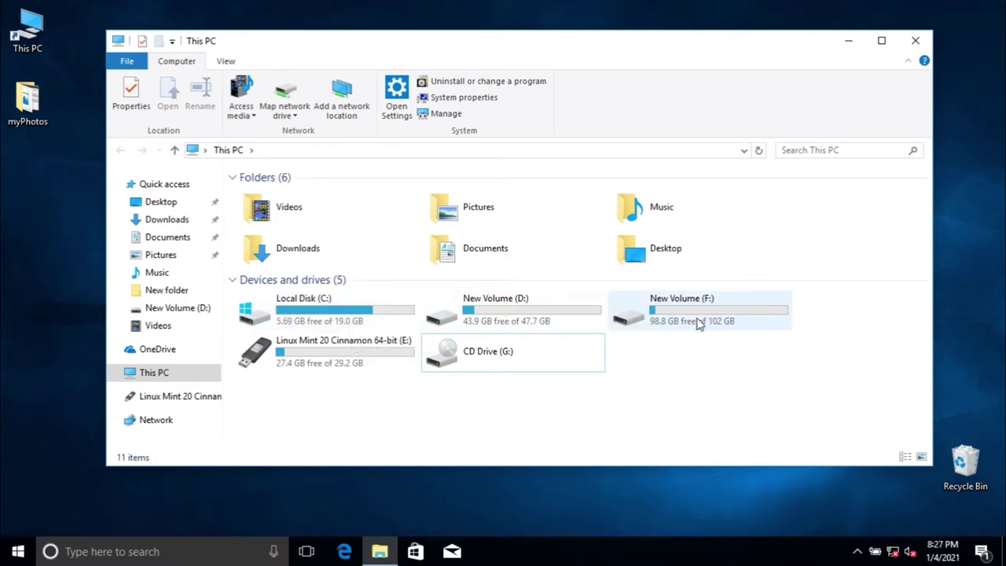
mouse_move(698, 315)
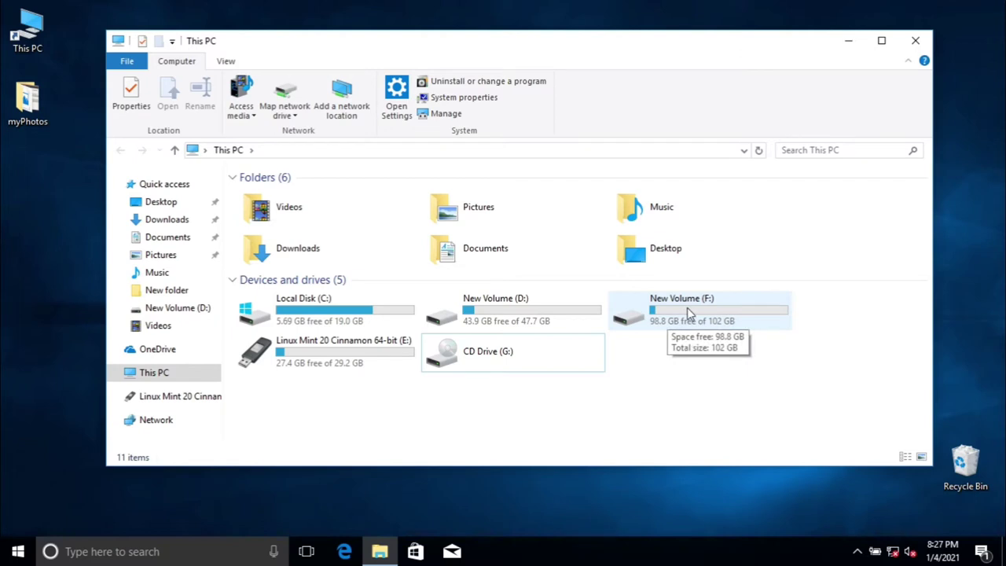
Open New Volume (F:), copy its myVideoClips folder and return to This PC.
click(687, 311)
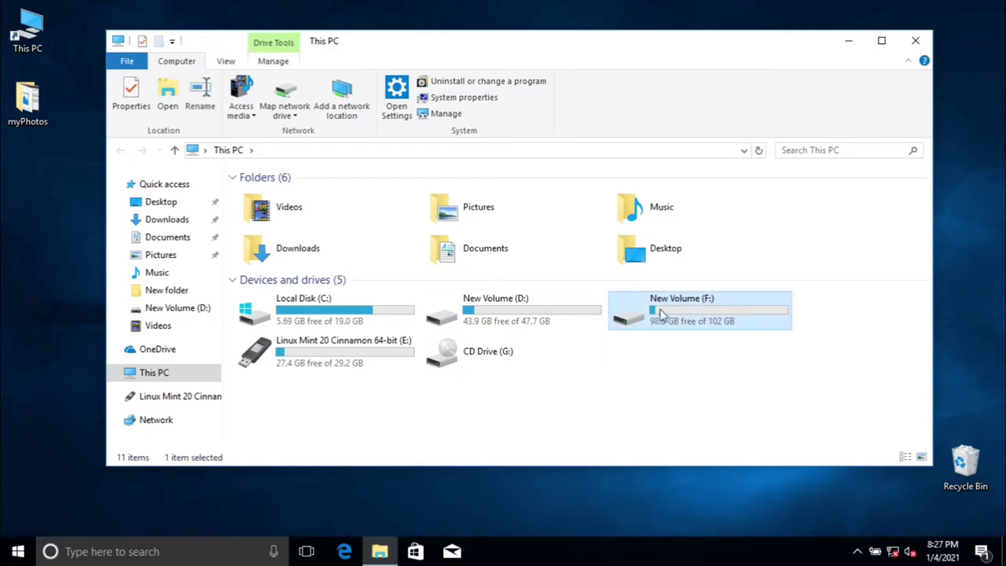
mouse_move(660, 313)
double_click(671, 315)
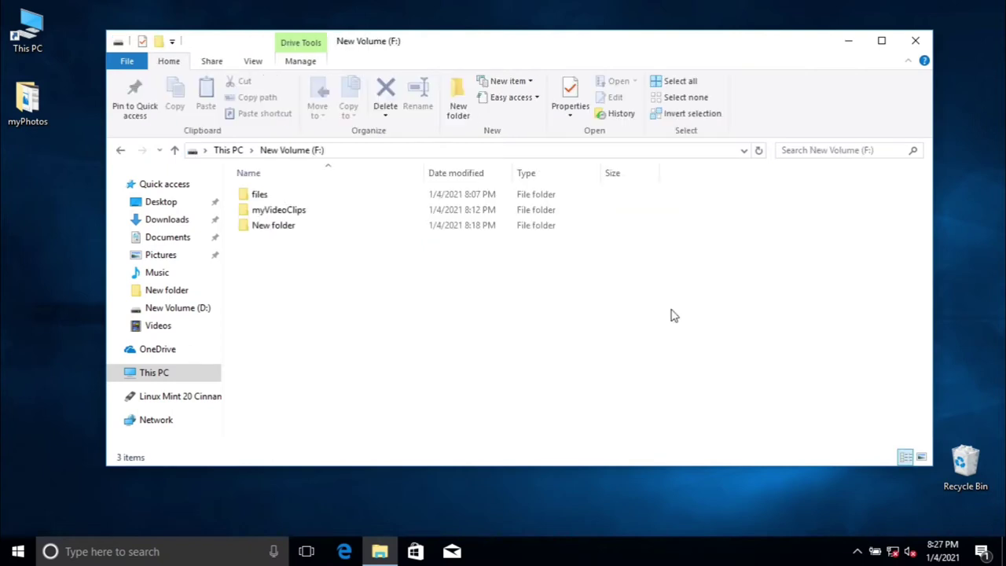
click(272, 214)
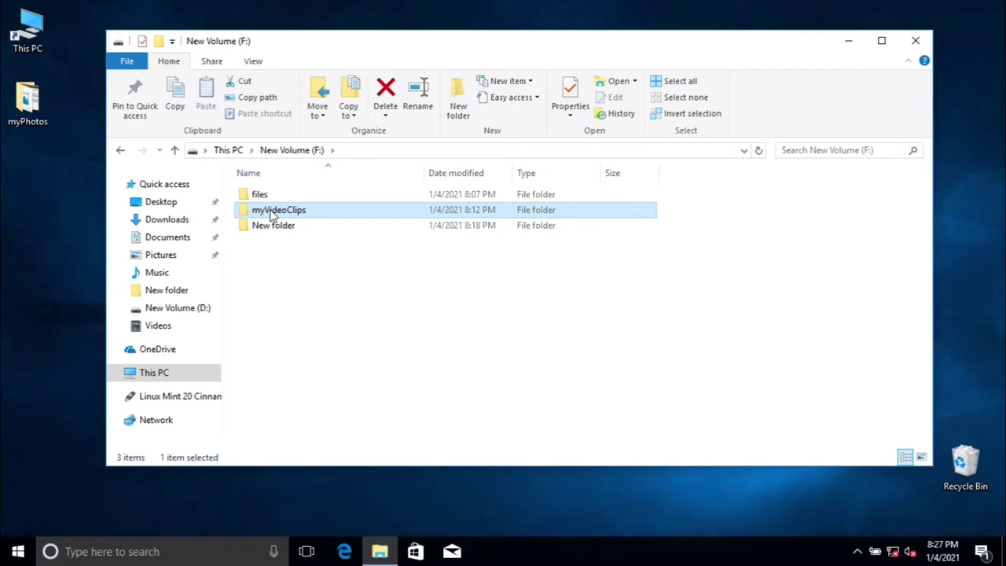
right_click(272, 213)
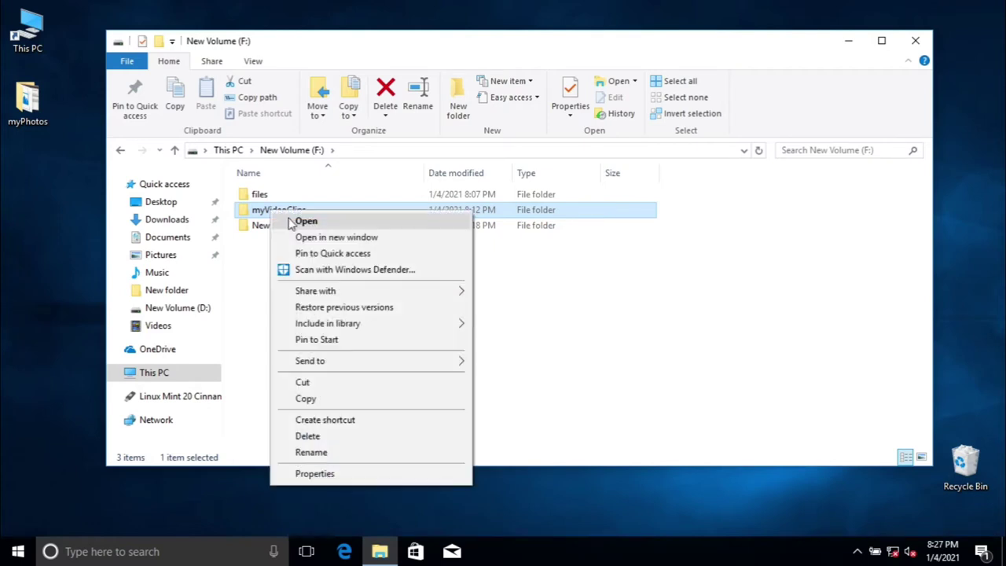
click(299, 398)
click(229, 151)
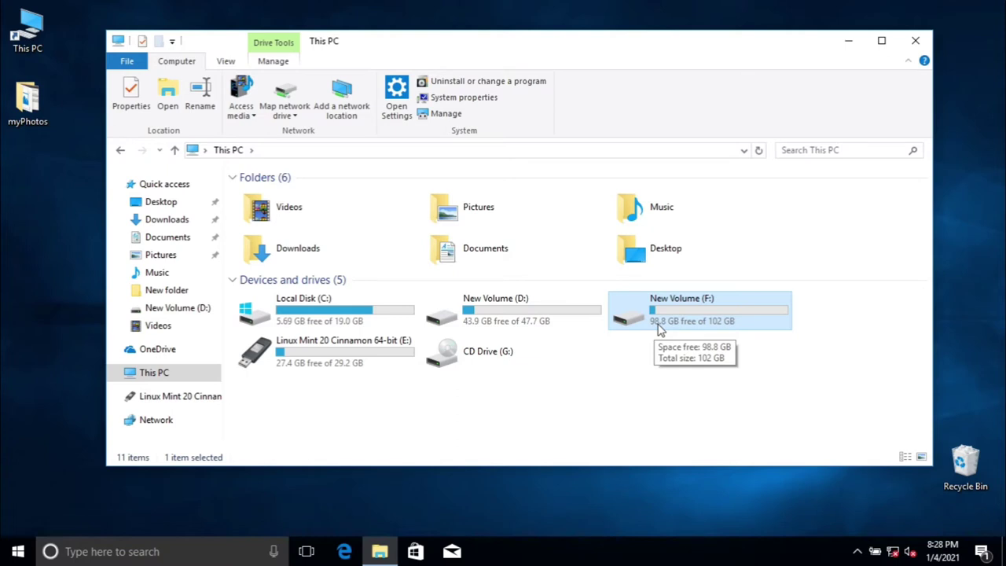
Compare the space on New Volume (F:) with Local Disk (C:), and close the This PC window.
click(701, 377)
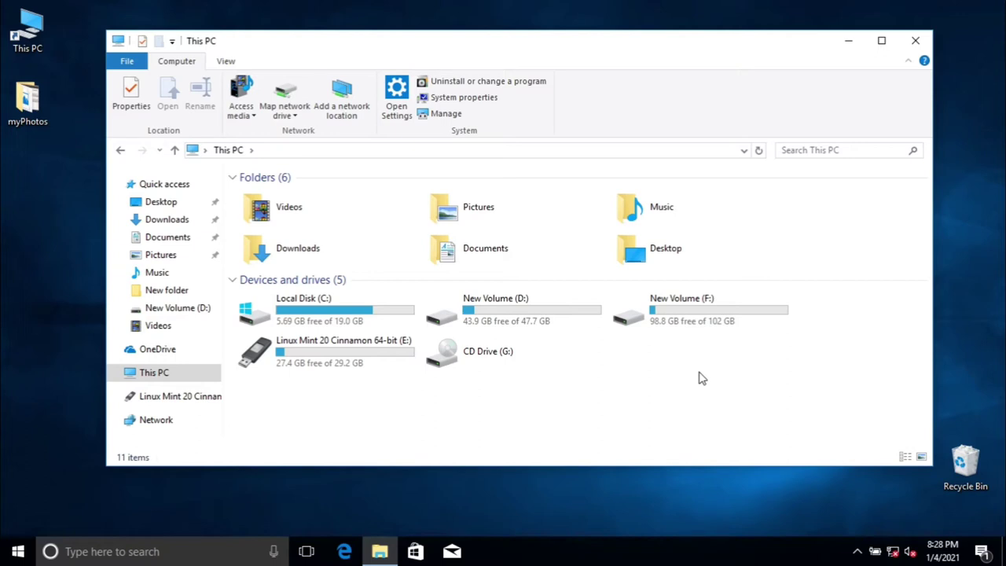
click(675, 321)
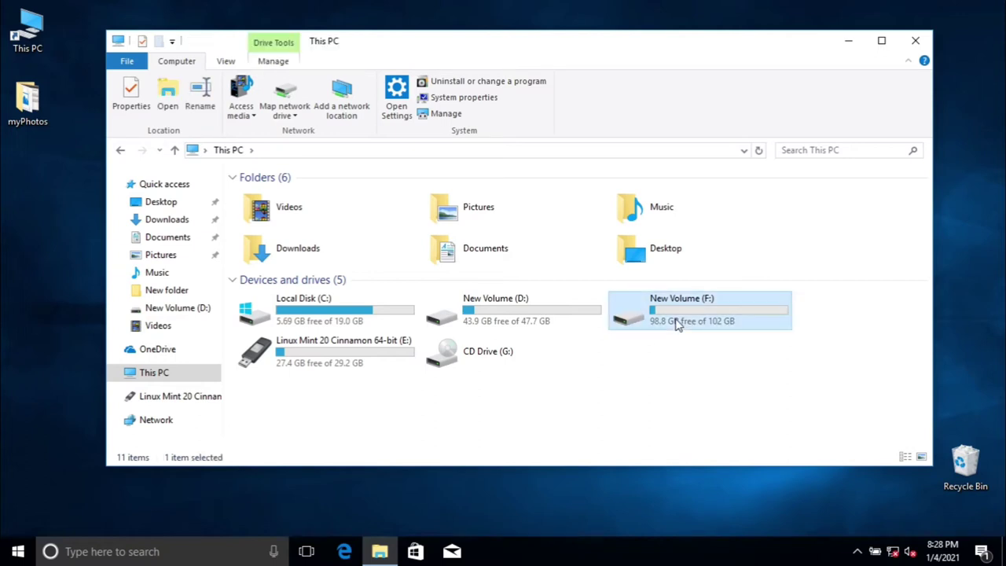
click(359, 301)
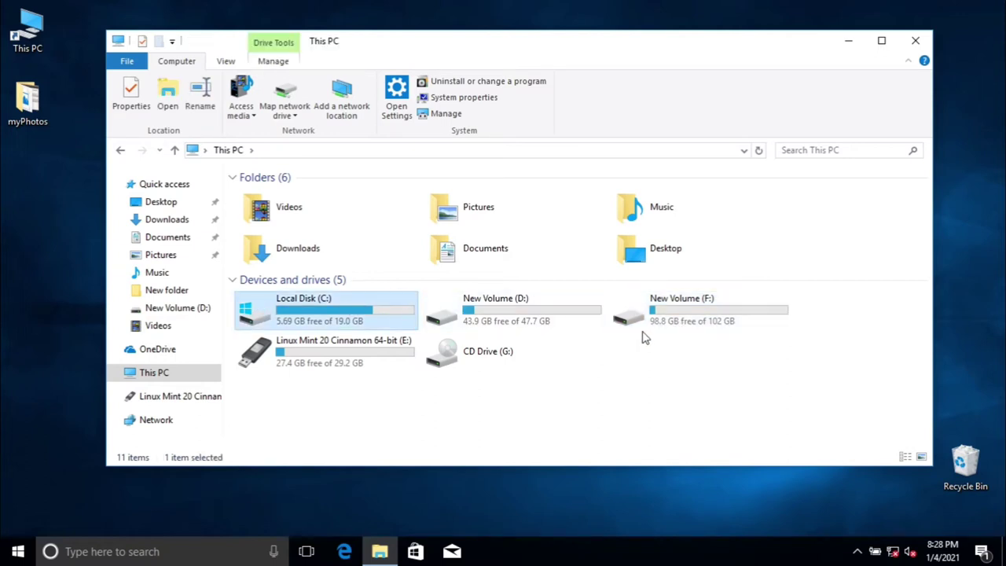
click(678, 318)
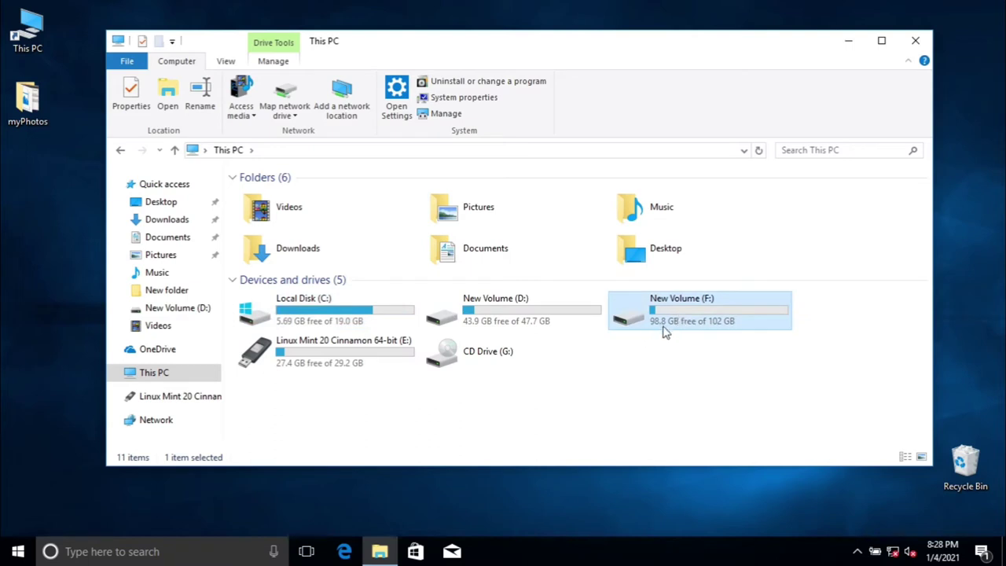
click(603, 354)
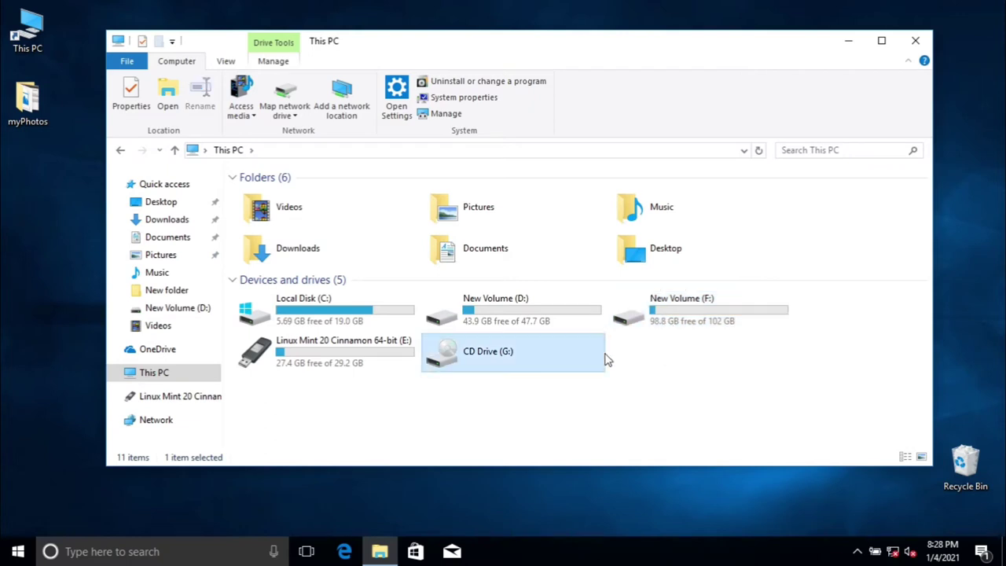
click(915, 40)
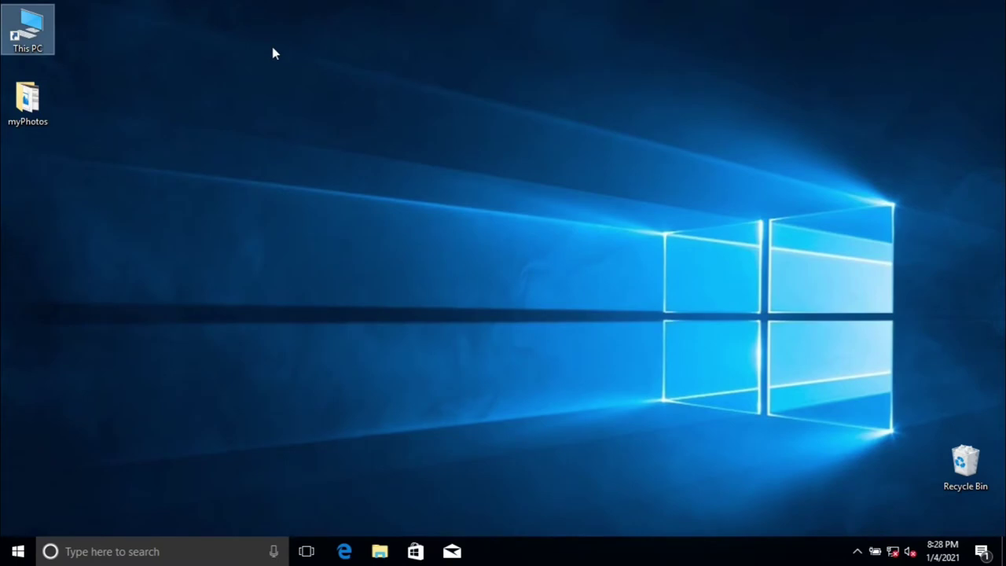
Open Computer Management for This PC and show Disk Management.
double_click(30, 28)
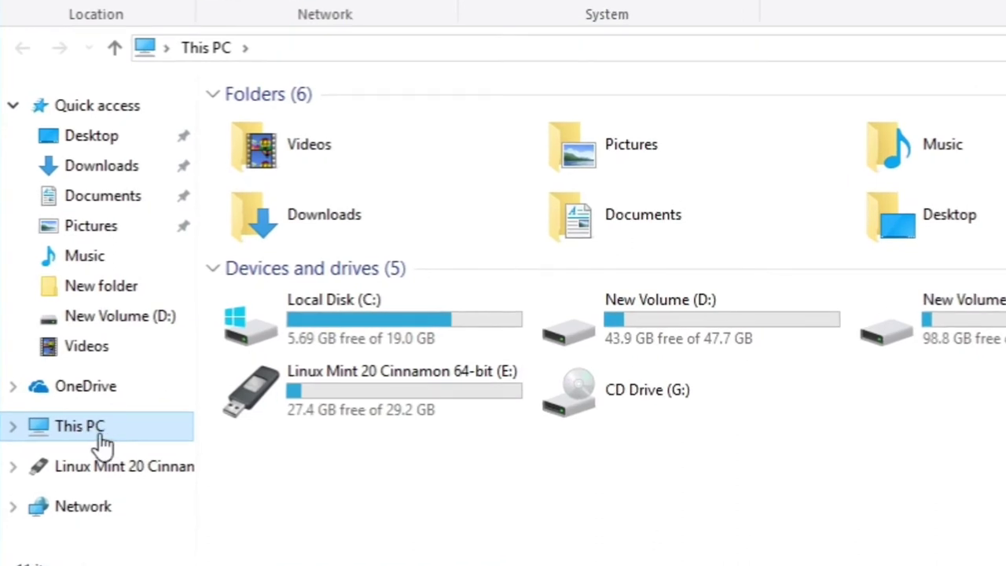
right_click(104, 443)
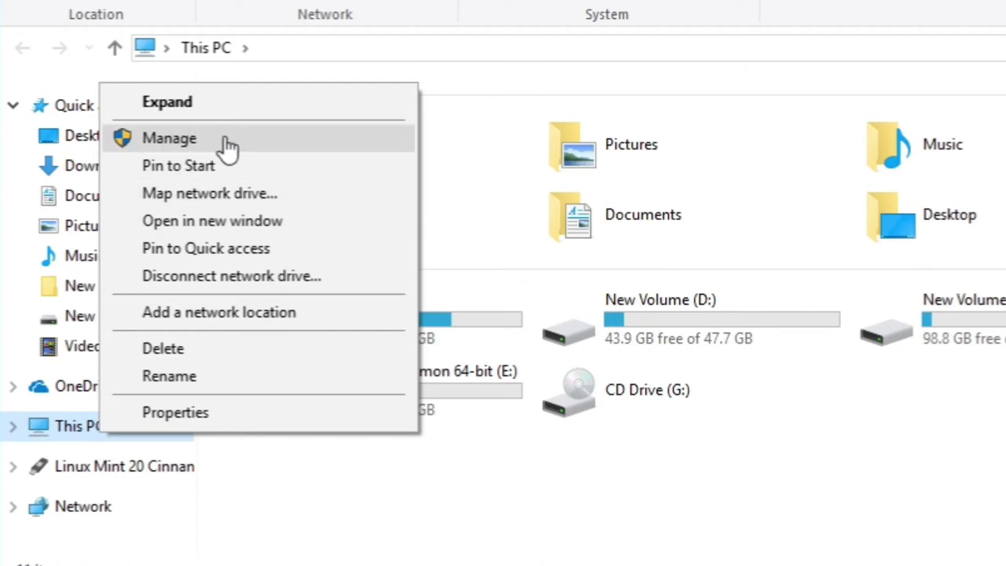
click(228, 148)
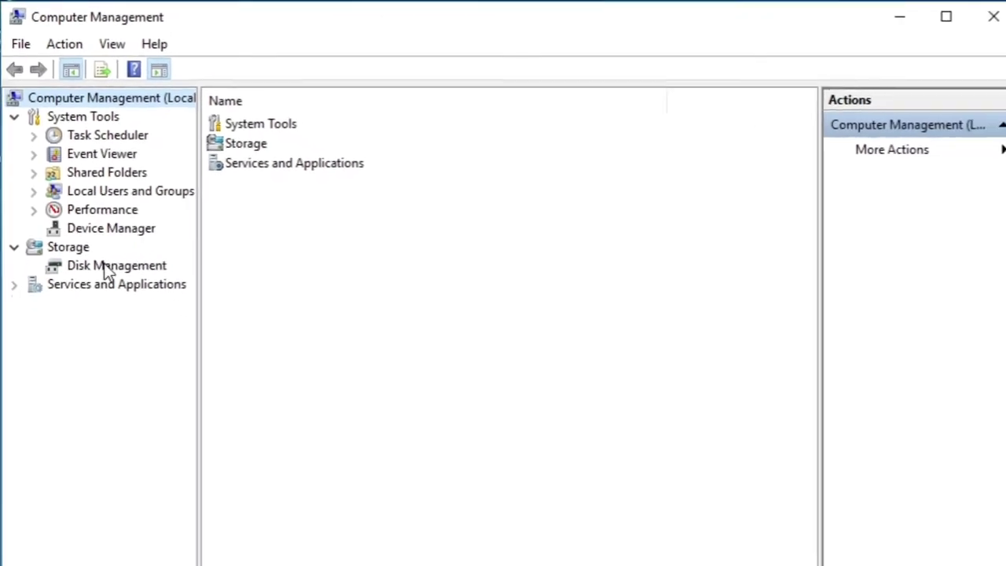
click(109, 266)
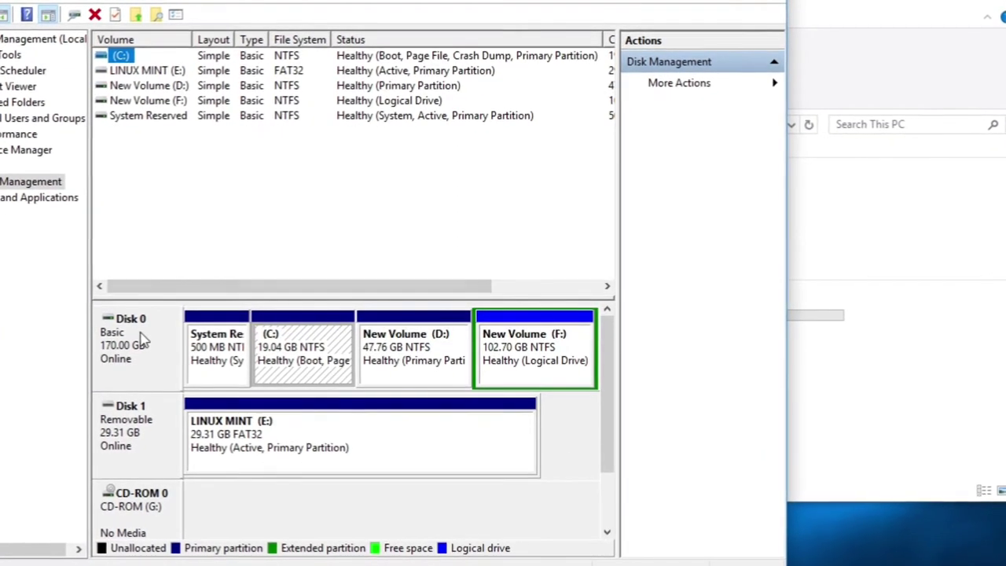
Examine Disk 0 and its New Volume (D:), C: and System Reserved partitions.
click(141, 338)
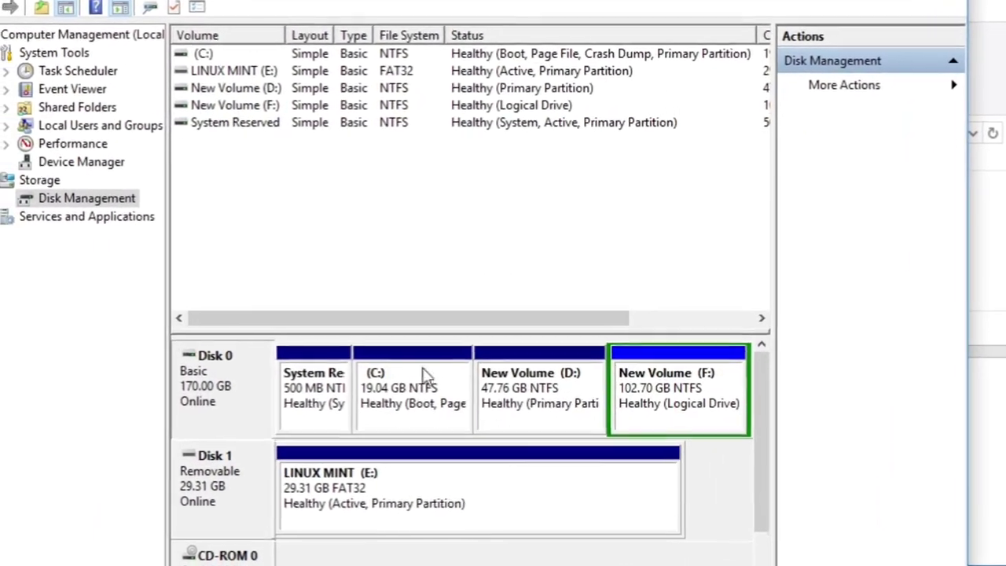
click(533, 399)
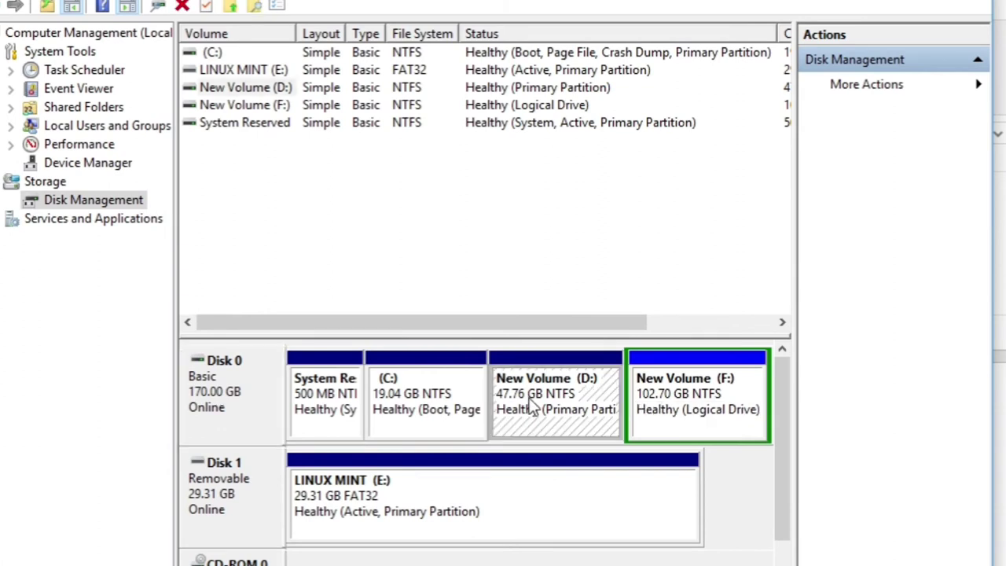
click(389, 397)
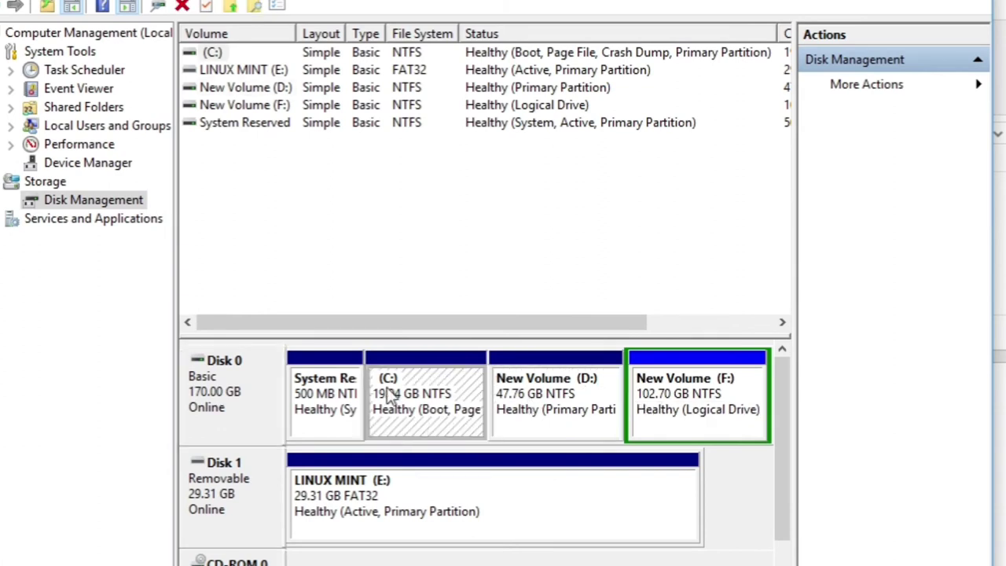
click(321, 422)
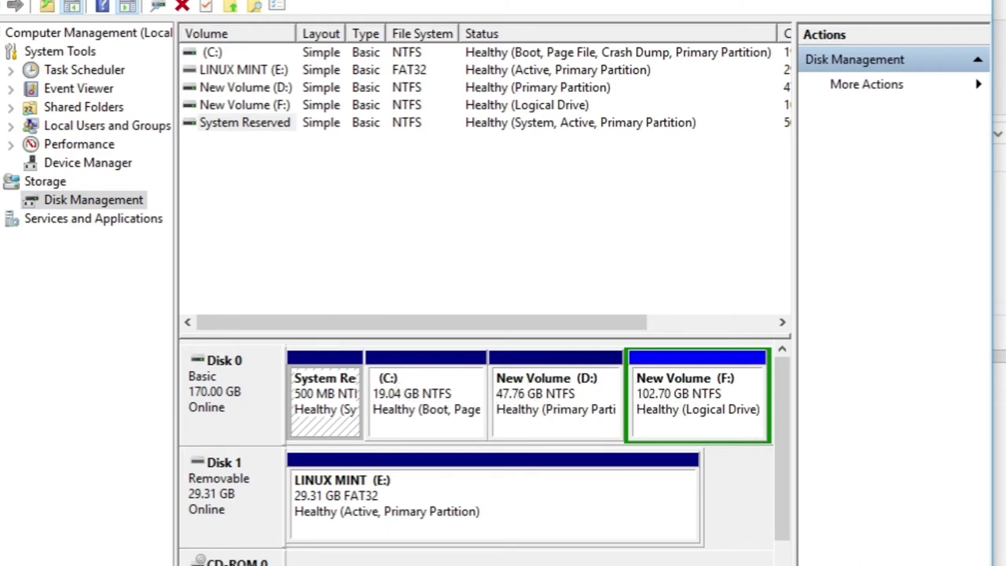
Open This PC, check the free space on New Volume (F:), and return to Computer Management.
key(super+e)
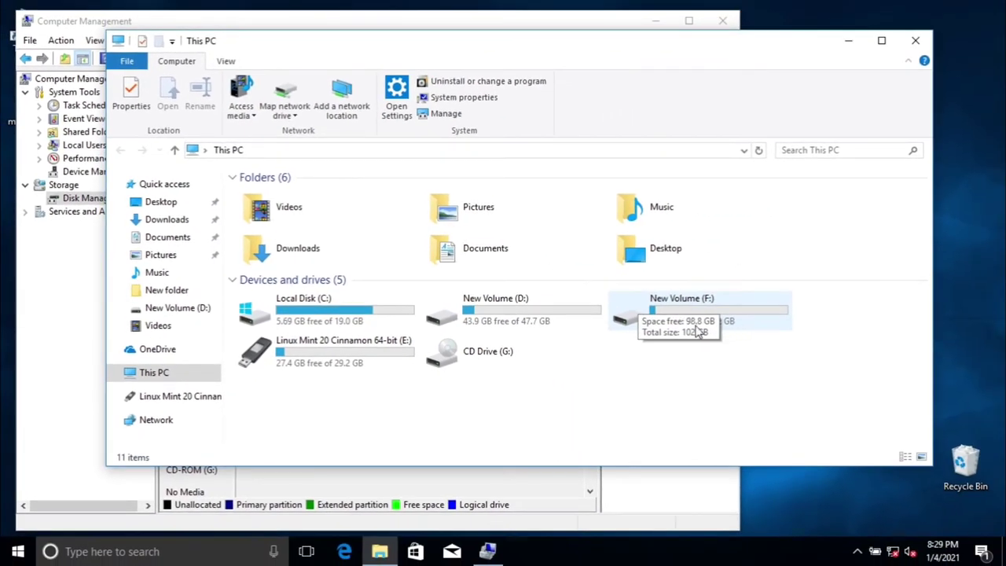
click(717, 318)
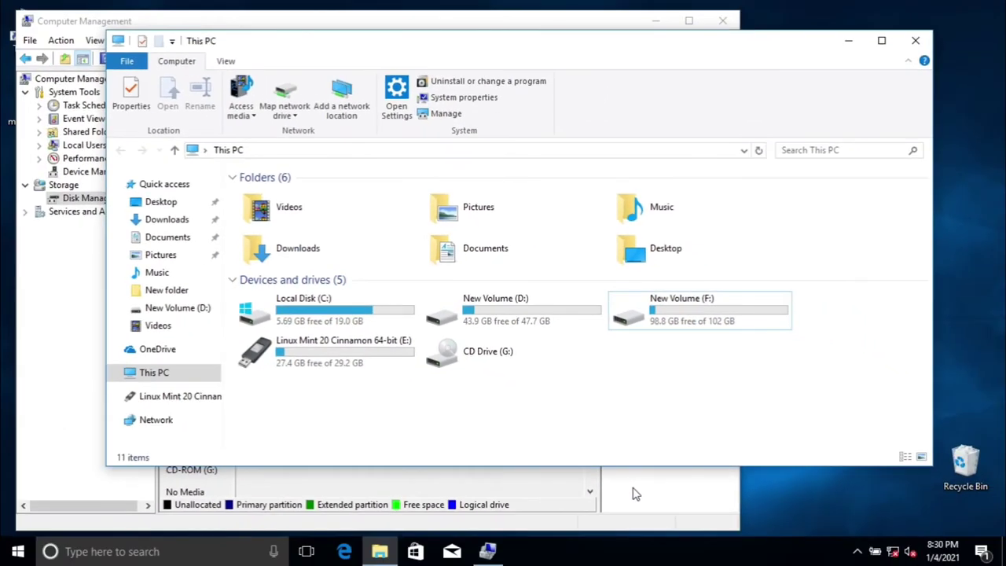
click(636, 494)
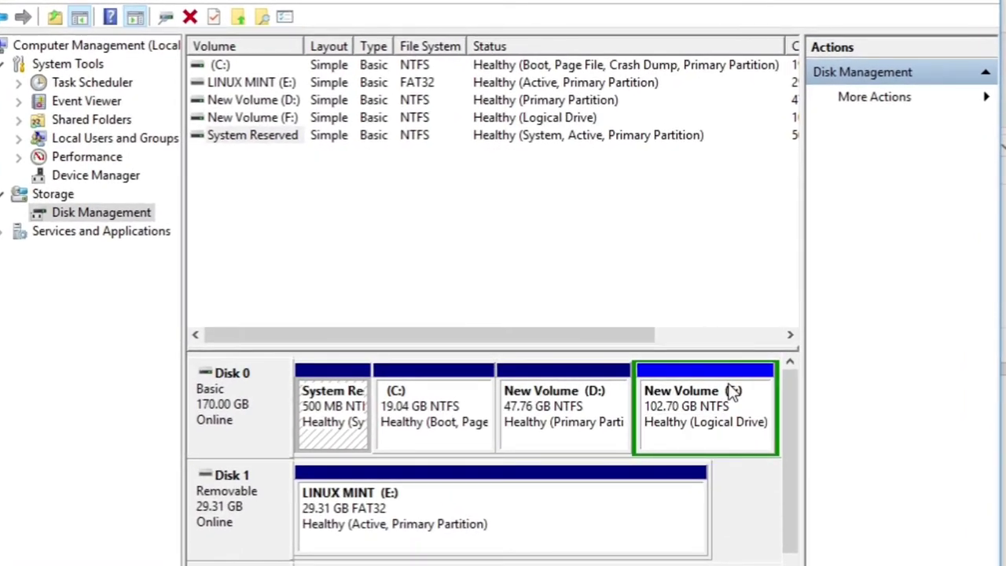
Start the Shrink Volume operation for the New Volume (F:) partition on Disk 0.
click(733, 389)
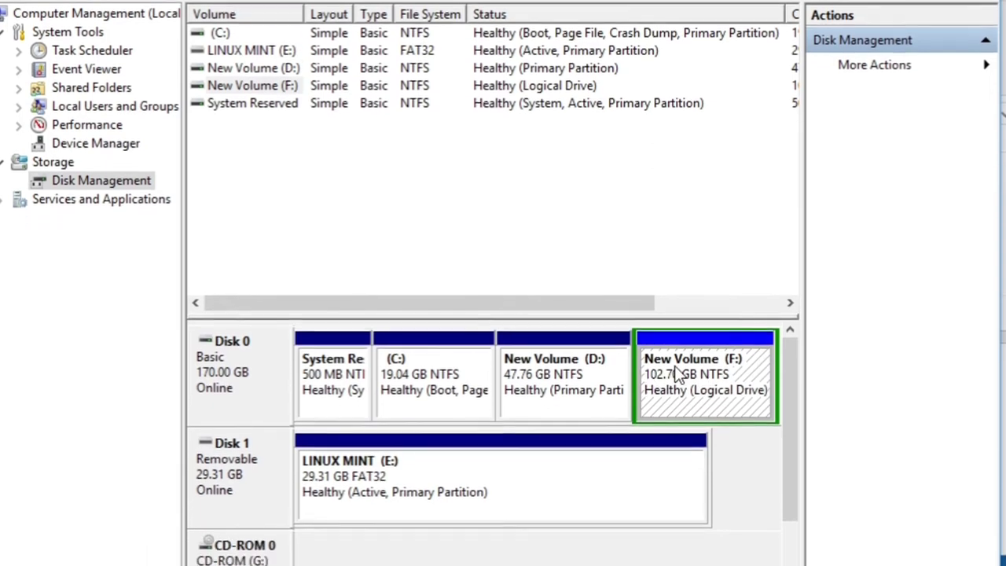
right_click(678, 331)
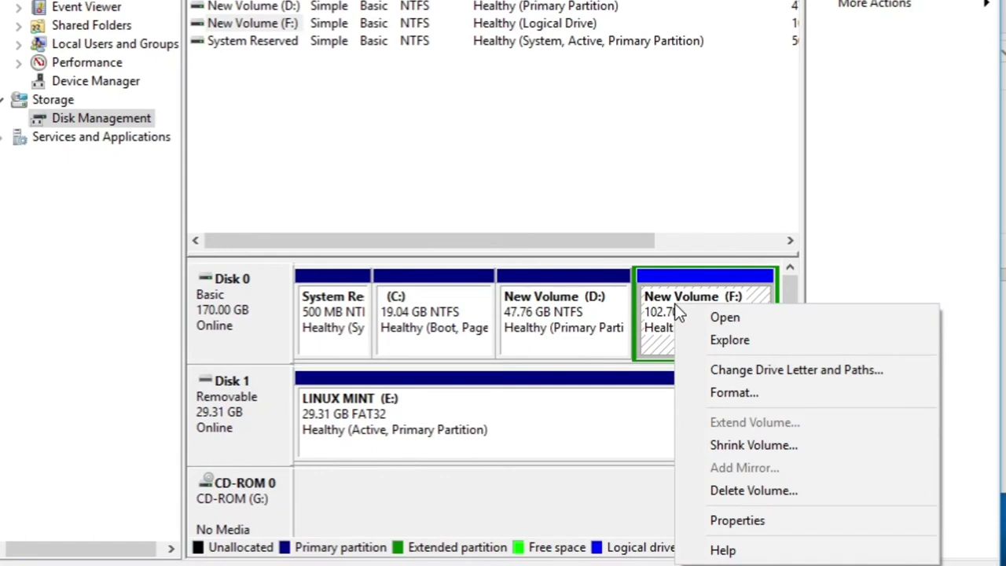
click(835, 449)
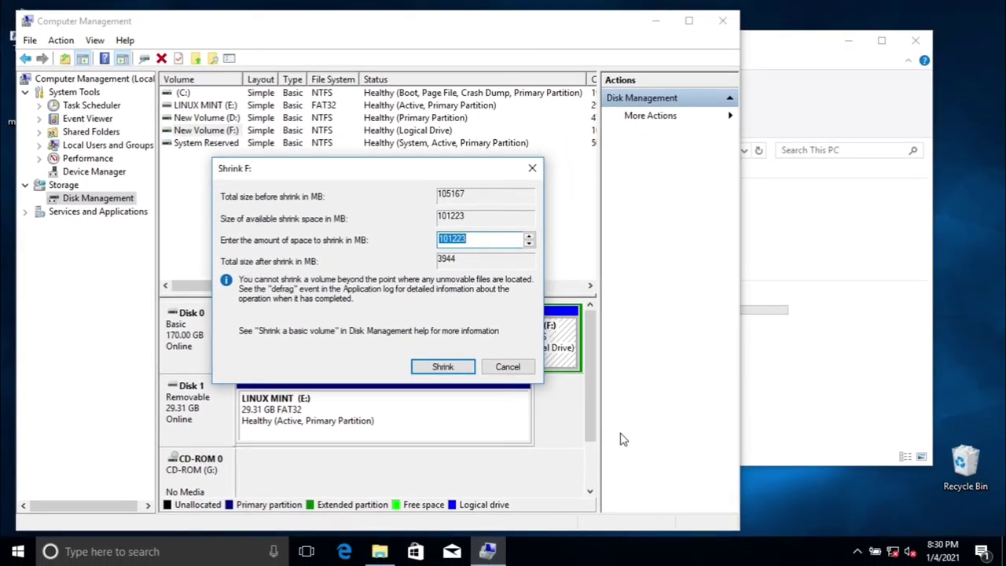
Open Calculator and recheck the drive space in This PC before returning to the Shrink F: dialog.
click(167, 551)
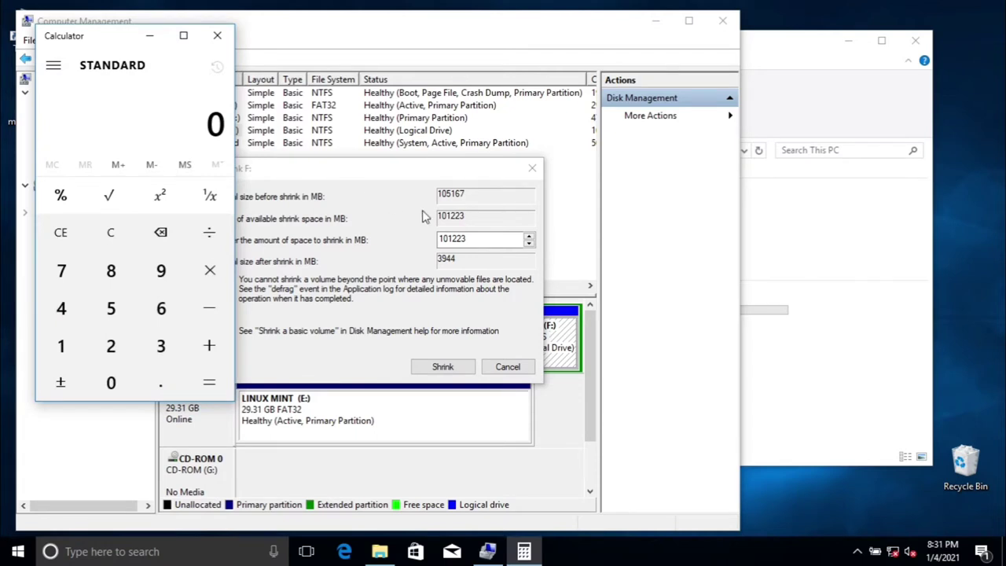
click(792, 252)
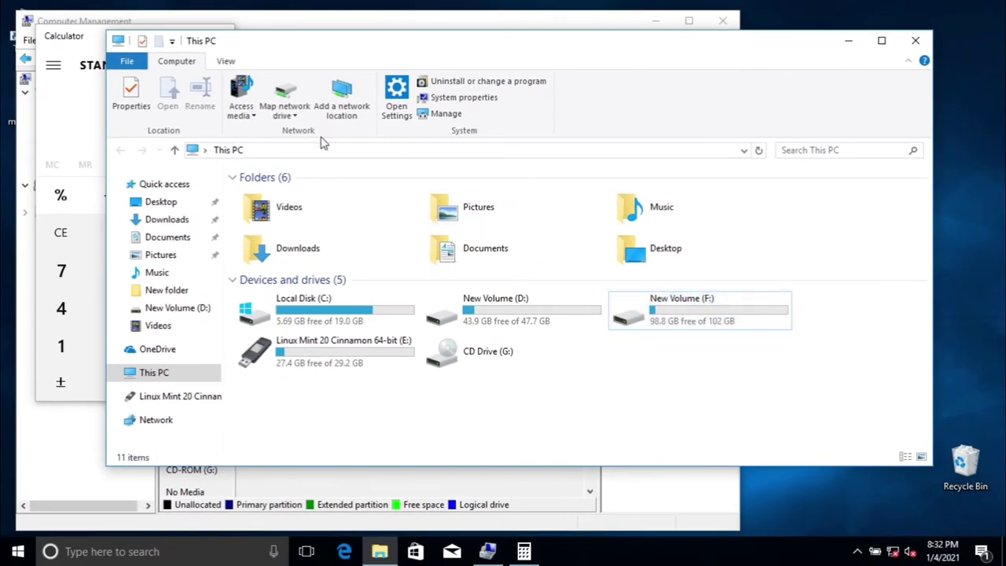
click(385, 26)
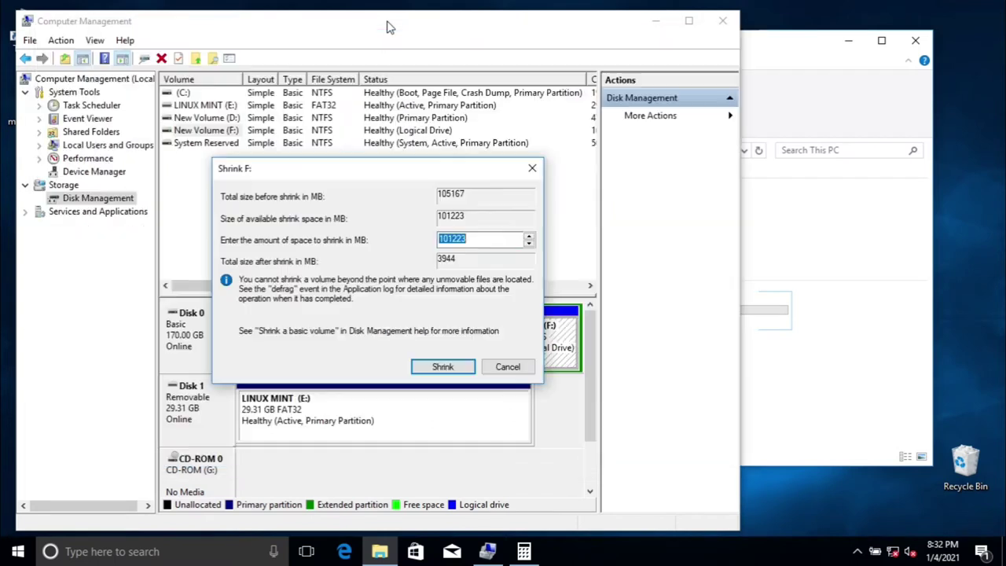
click(478, 240)
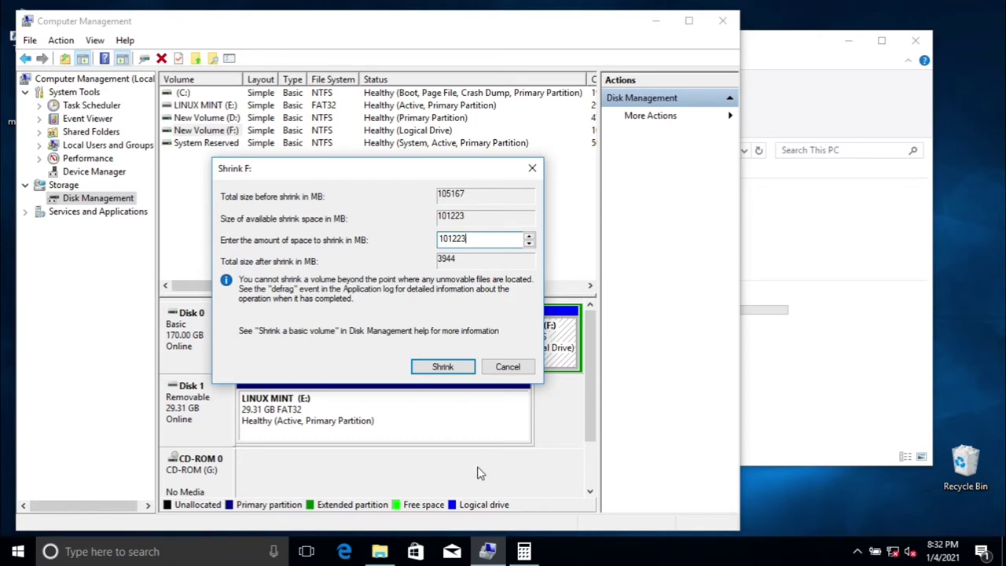
Switch to Calculator and multiply 1000 by 50 to work out the shrink amount in MB.
click(521, 552)
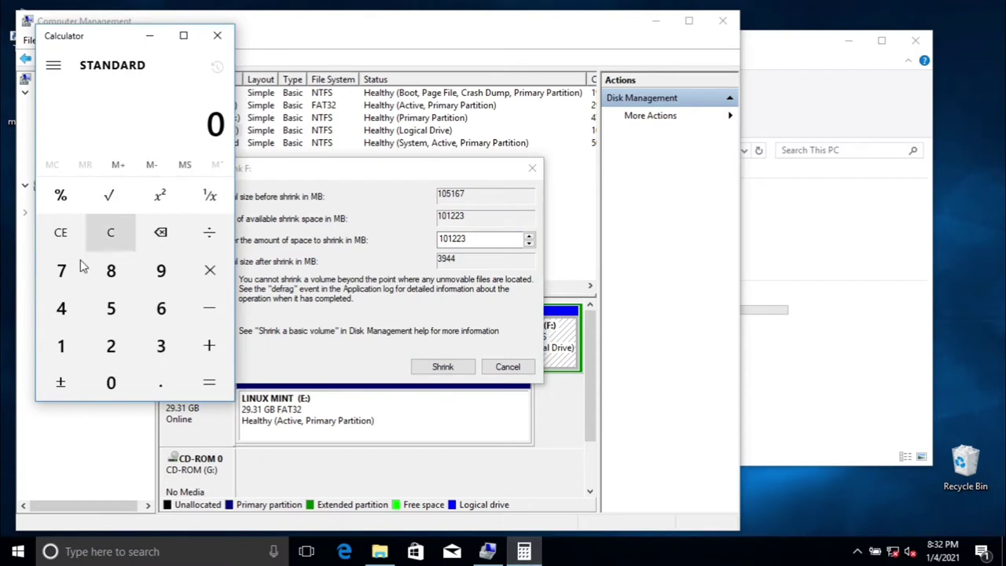
click(60, 352)
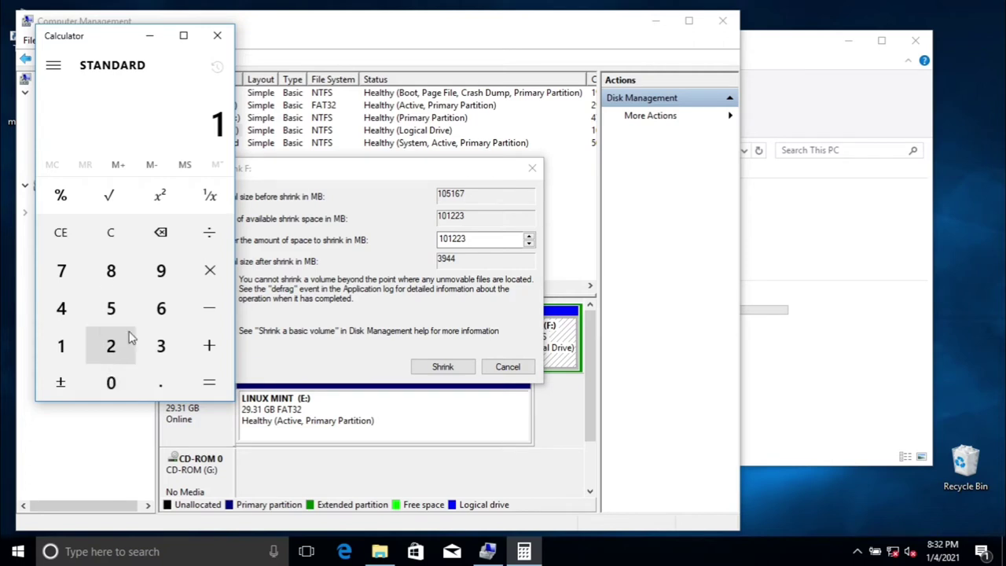
click(111, 383)
click(111, 383)
click(111, 383)
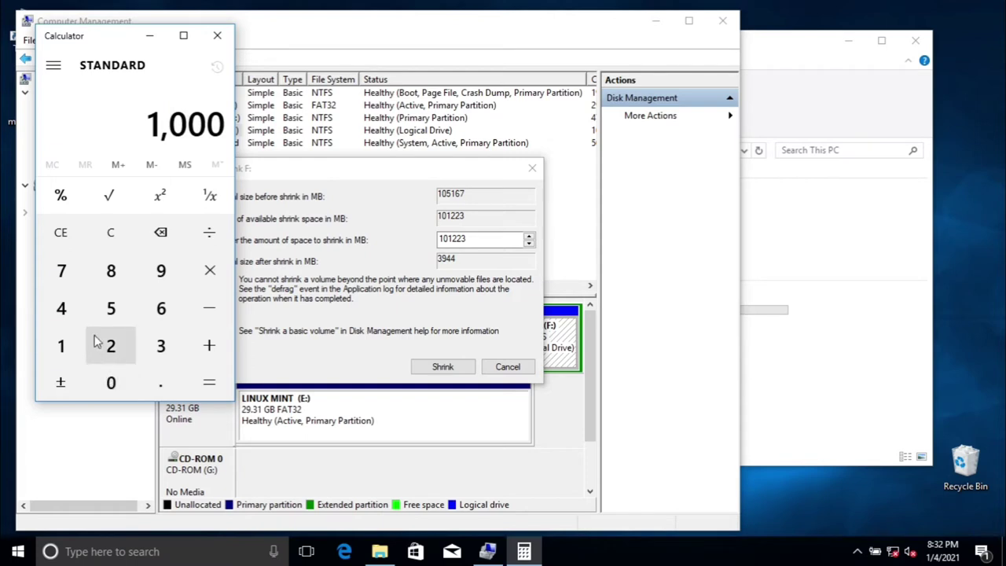
click(207, 269)
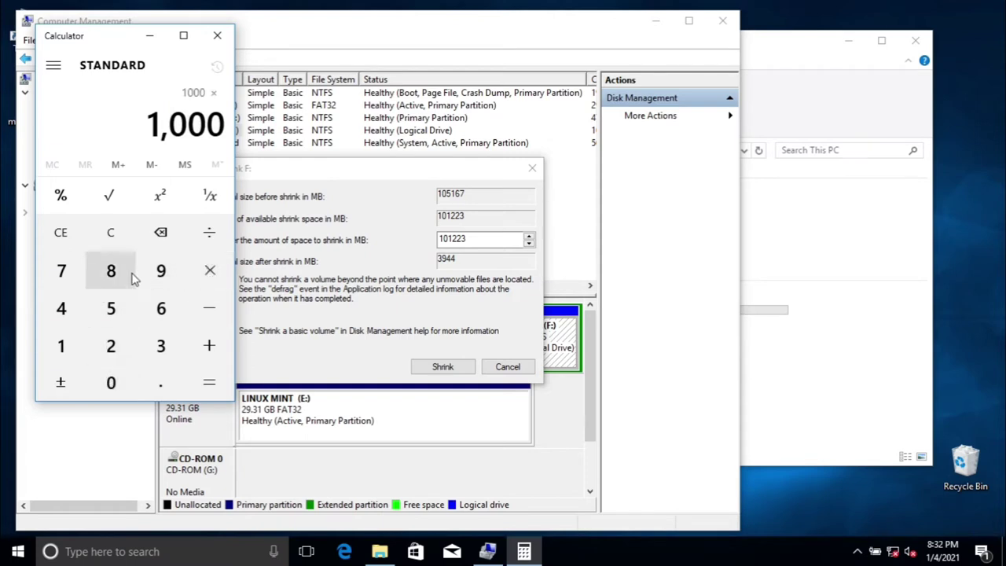
click(114, 325)
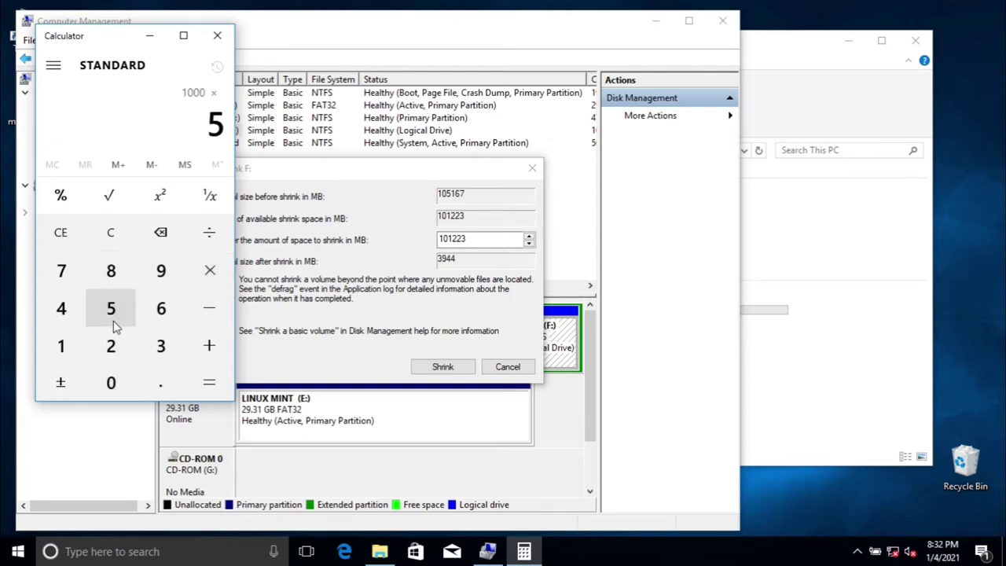
click(109, 382)
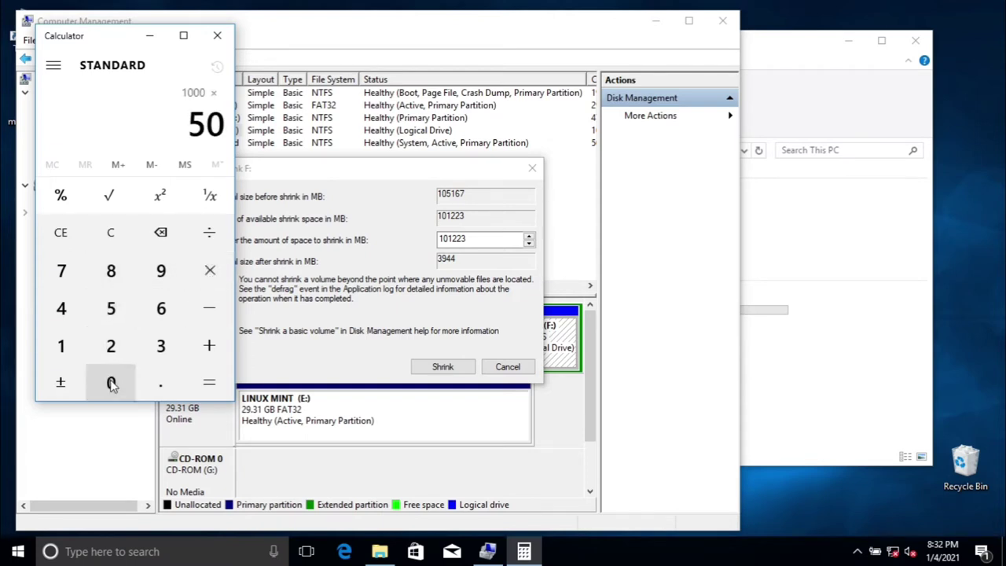
click(210, 383)
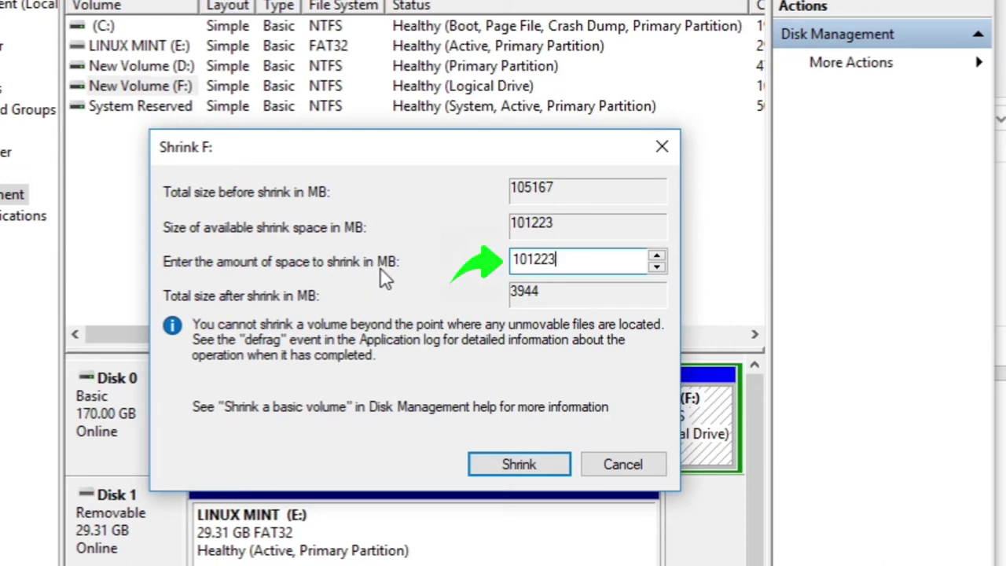
Set the amount of space to shrink to 50000 MB and shrink volume F:.
double_click(587, 258)
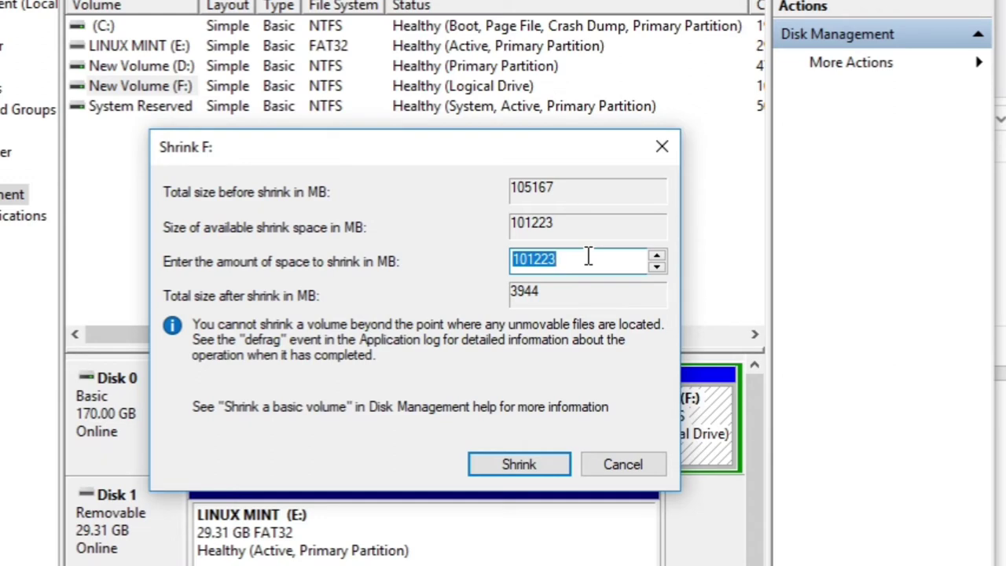
text(50)
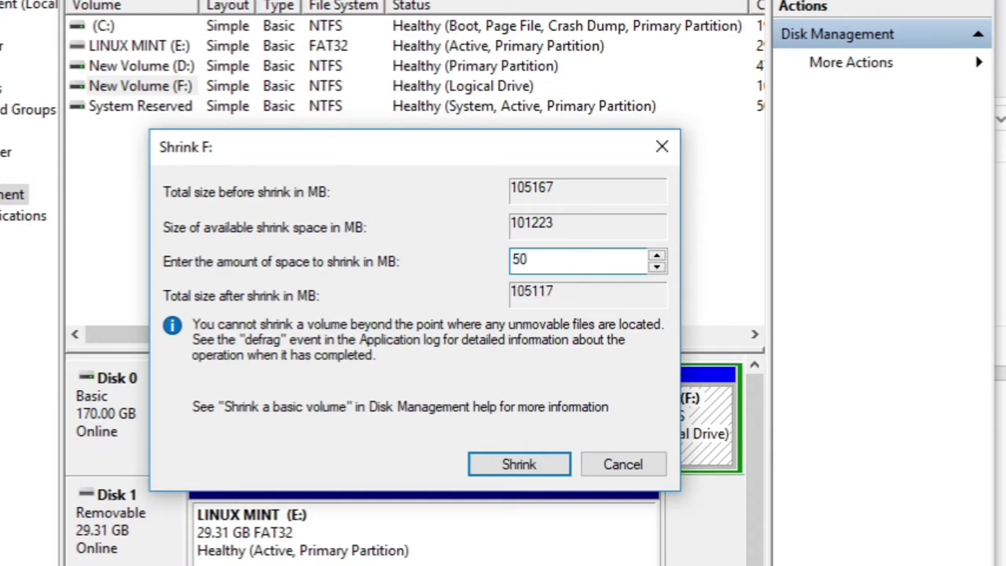
text(000)
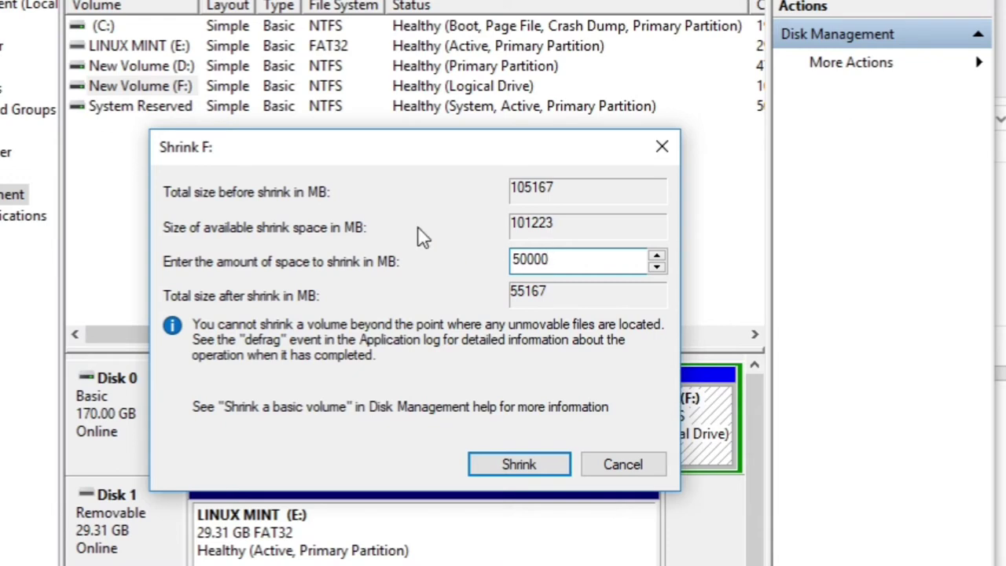
click(532, 464)
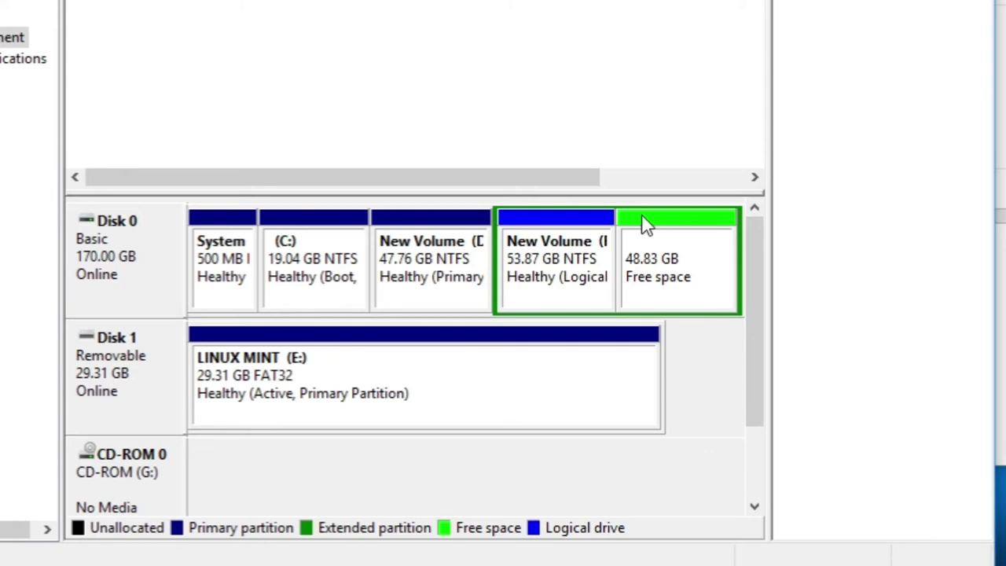
Create a 49999 MB simple volume in Disk 0's free space with drive letter H:, quick-formatted as NTFS and labelled New Volume.
click(688, 255)
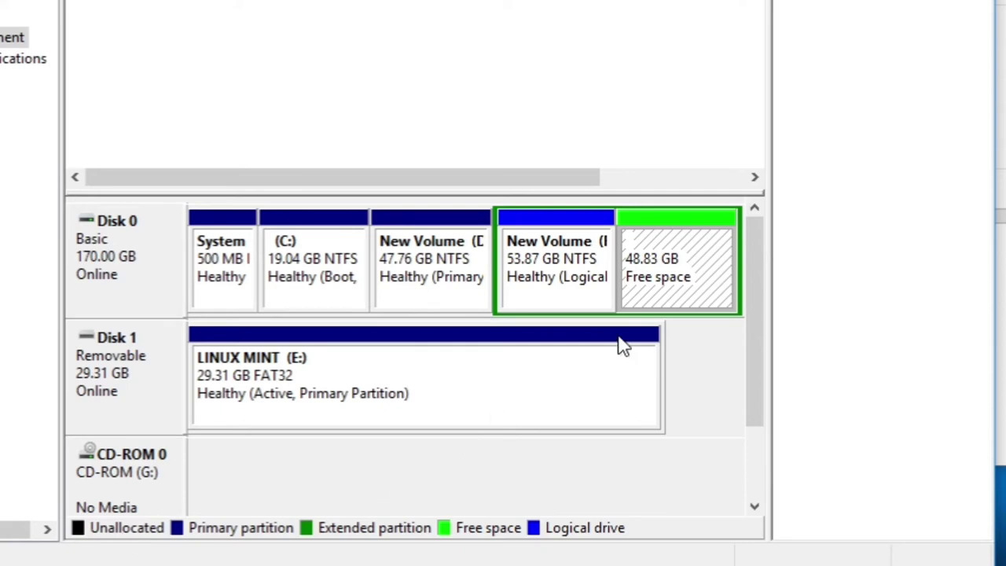
right_click(657, 256)
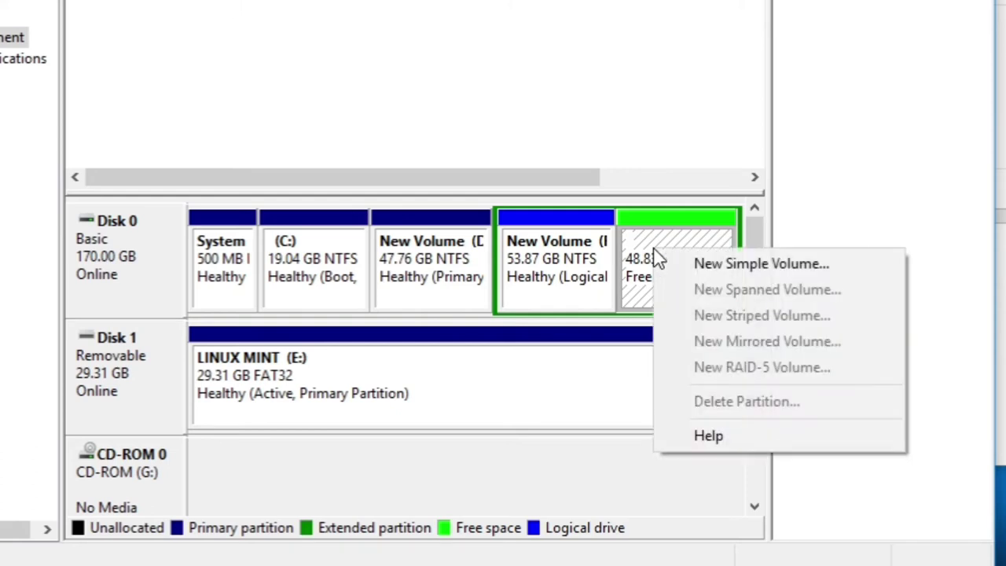
click(720, 264)
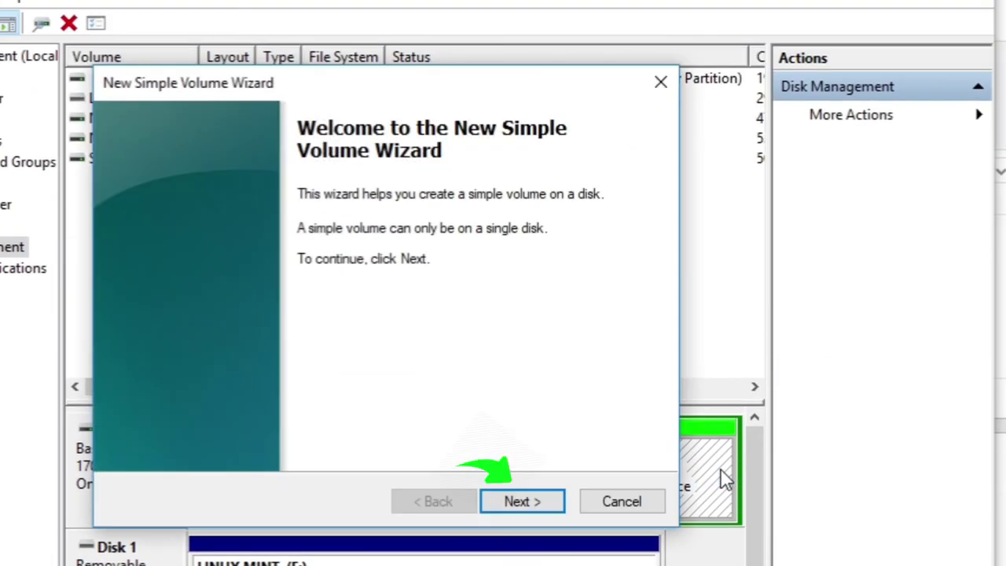
click(495, 507)
click(494, 500)
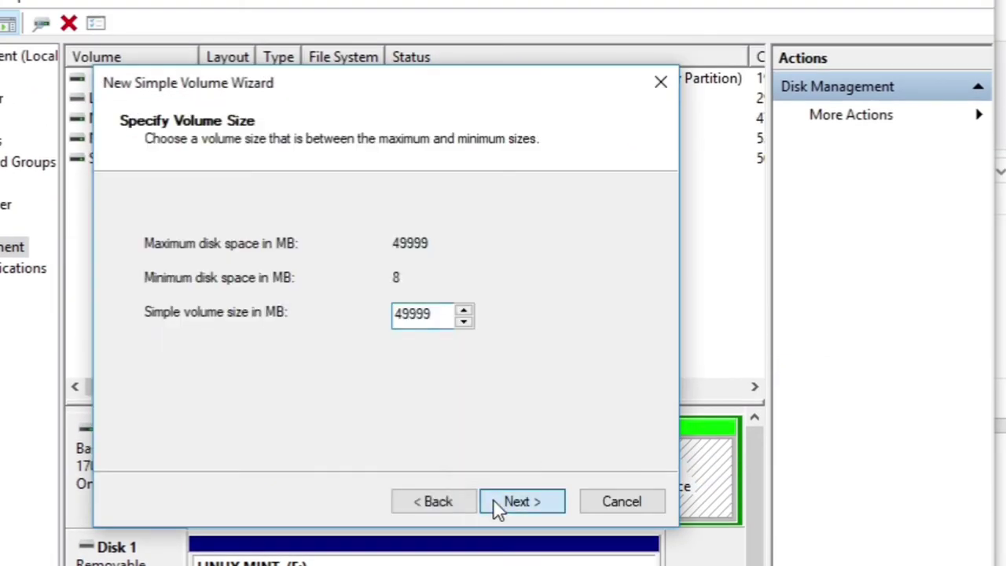
click(497, 507)
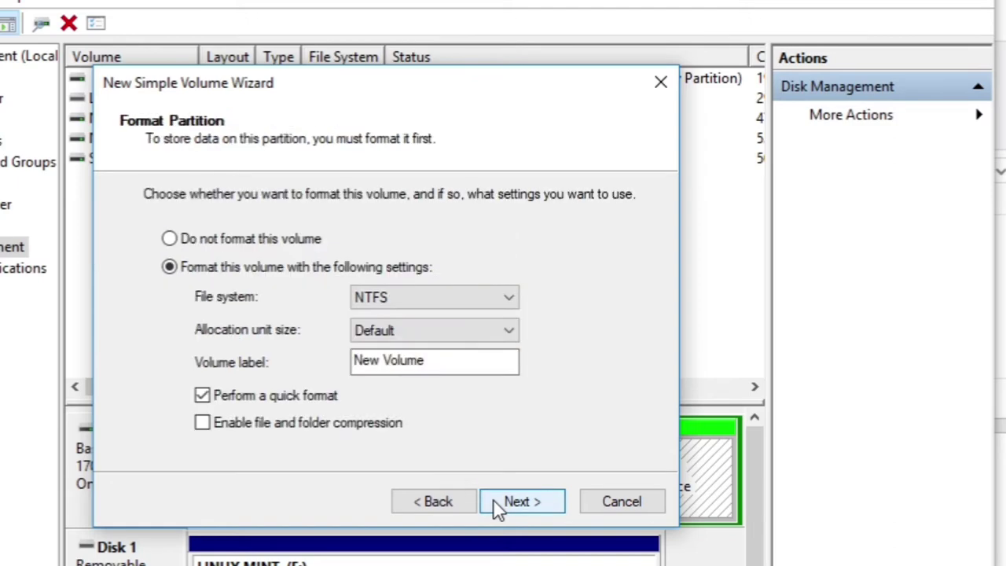
click(496, 507)
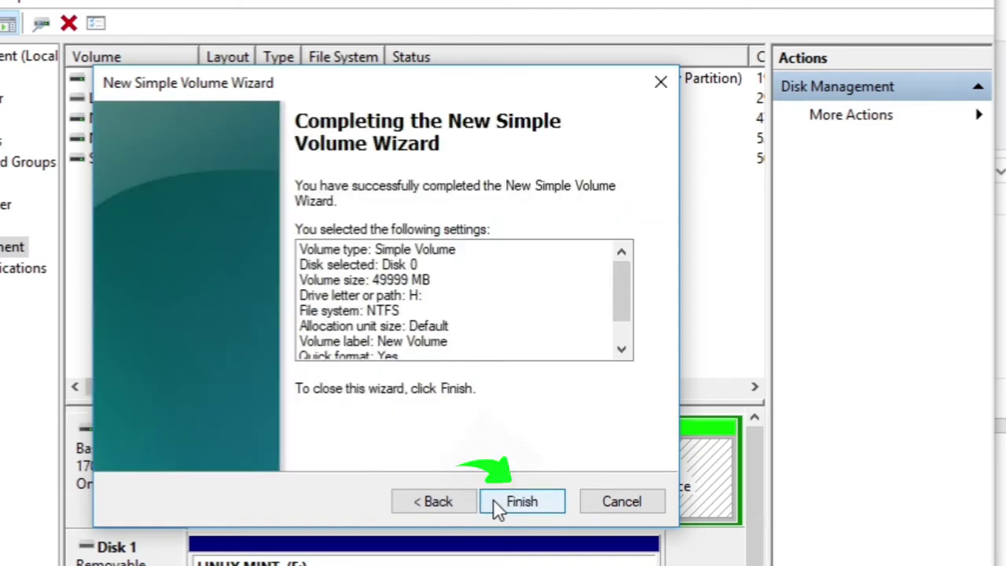
click(494, 503)
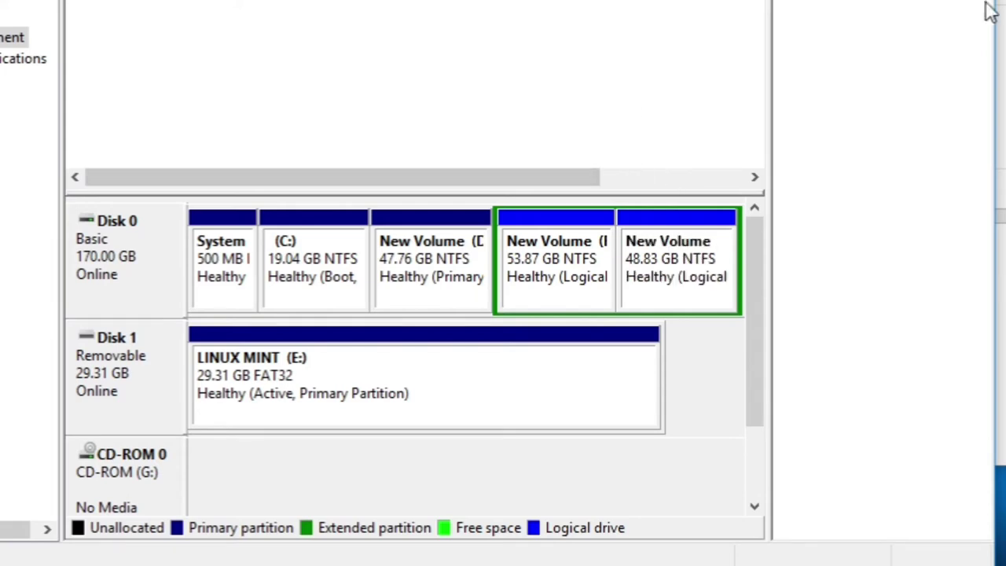
Switch to This PC and check the new drive New Volume (H:) and its free space.
key(alt+Tab)
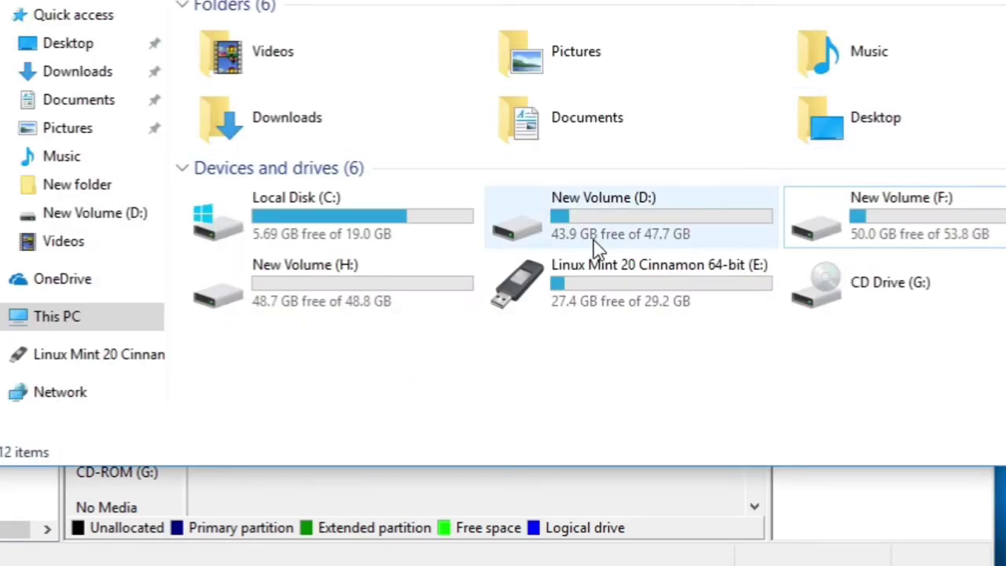
click(305, 295)
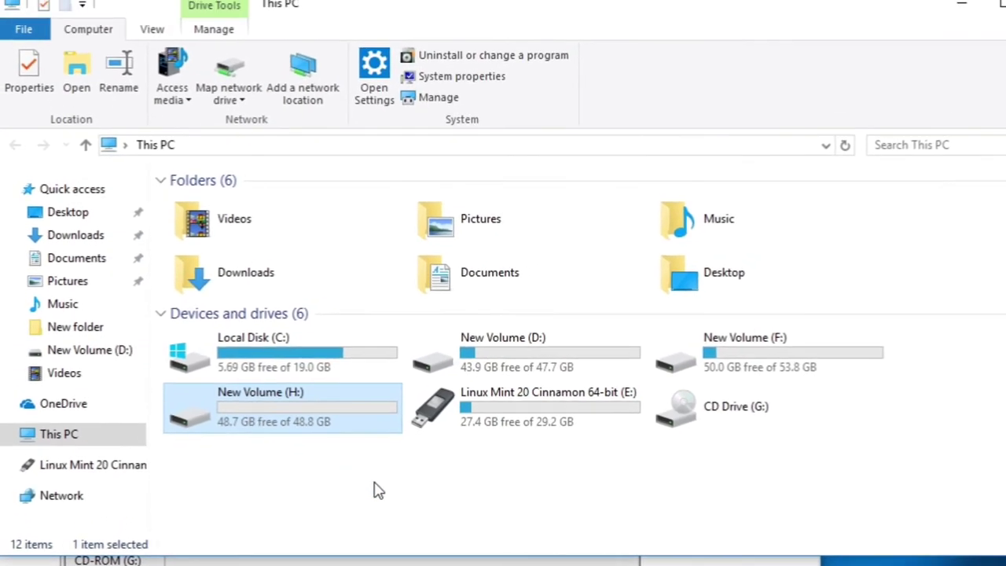
click(386, 462)
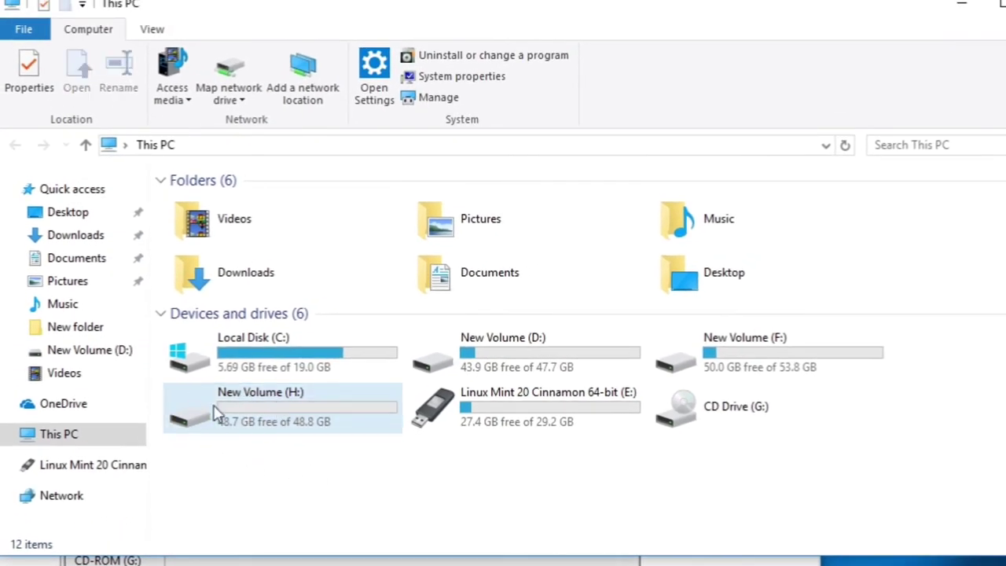
mouse_move(304, 412)
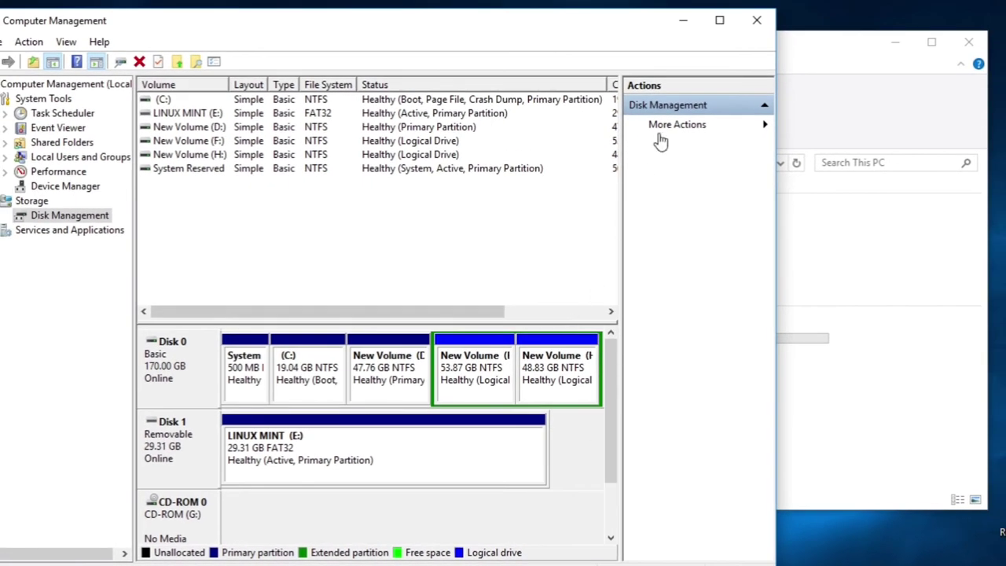
Close the Computer Management, Calculator and This PC windows.
click(755, 36)
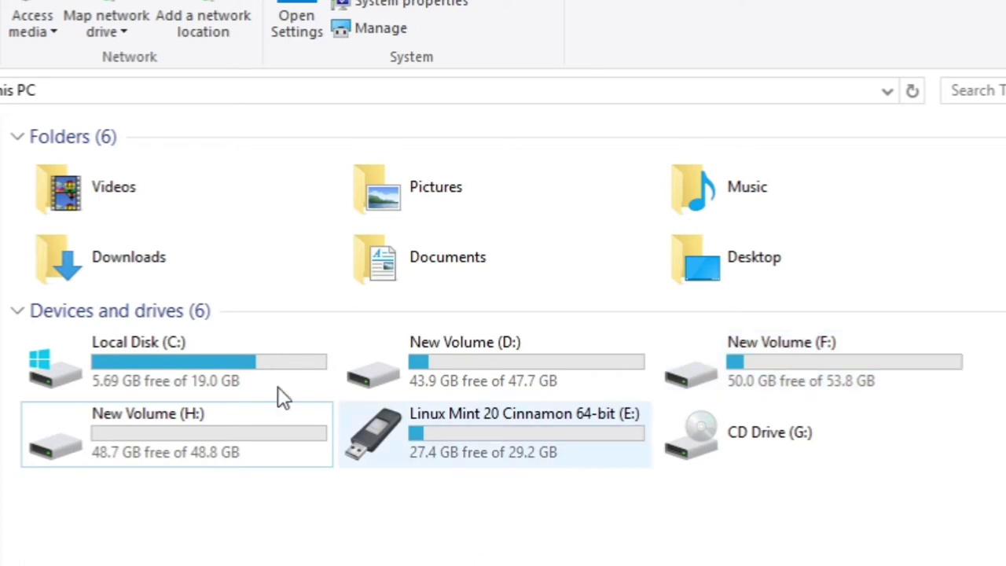
click(249, 429)
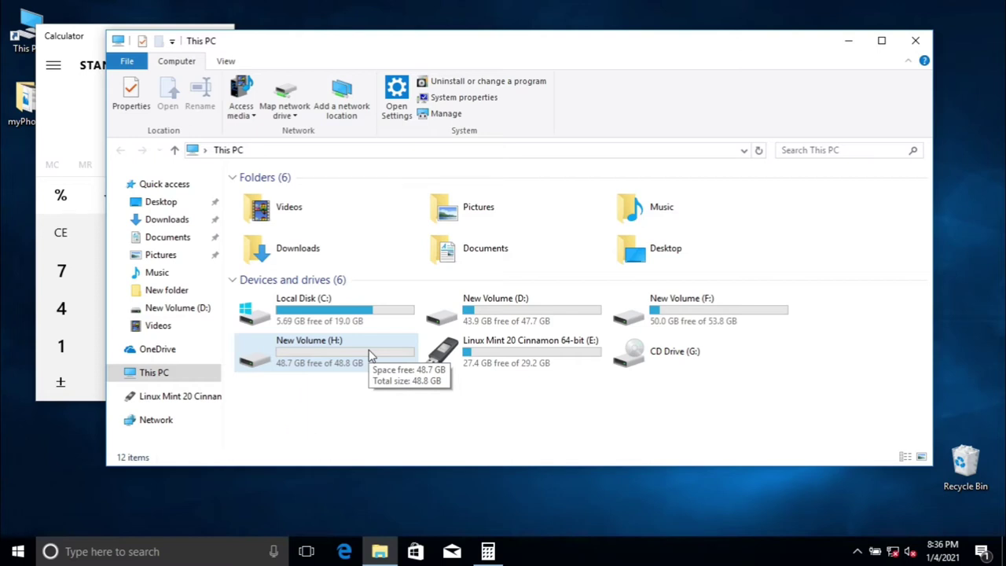
click(86, 39)
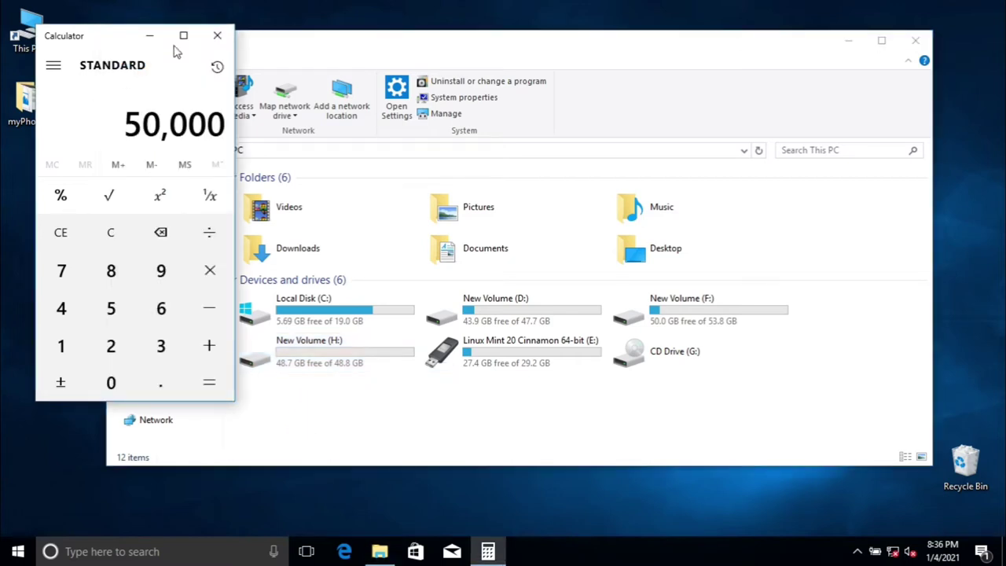
click(219, 37)
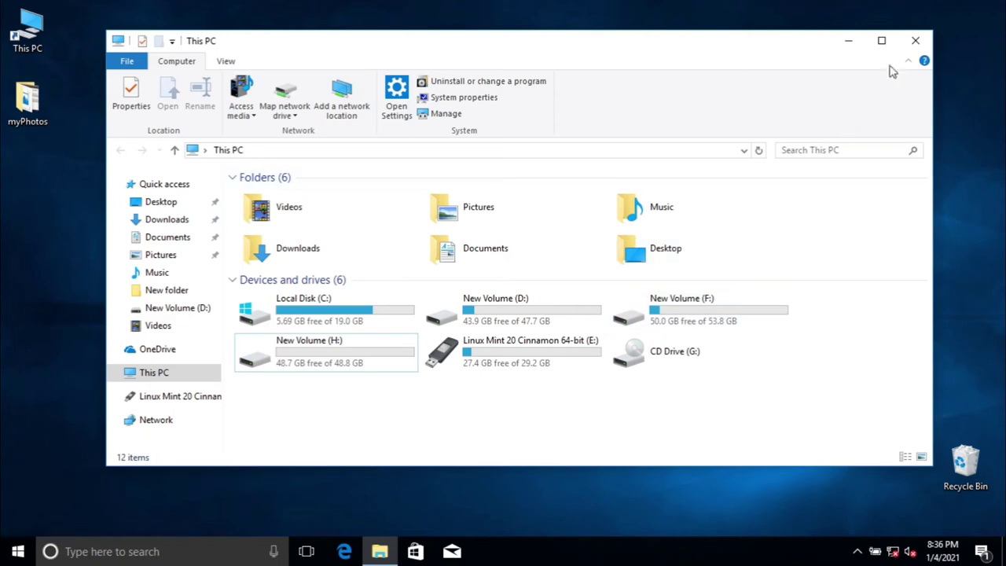
click(915, 40)
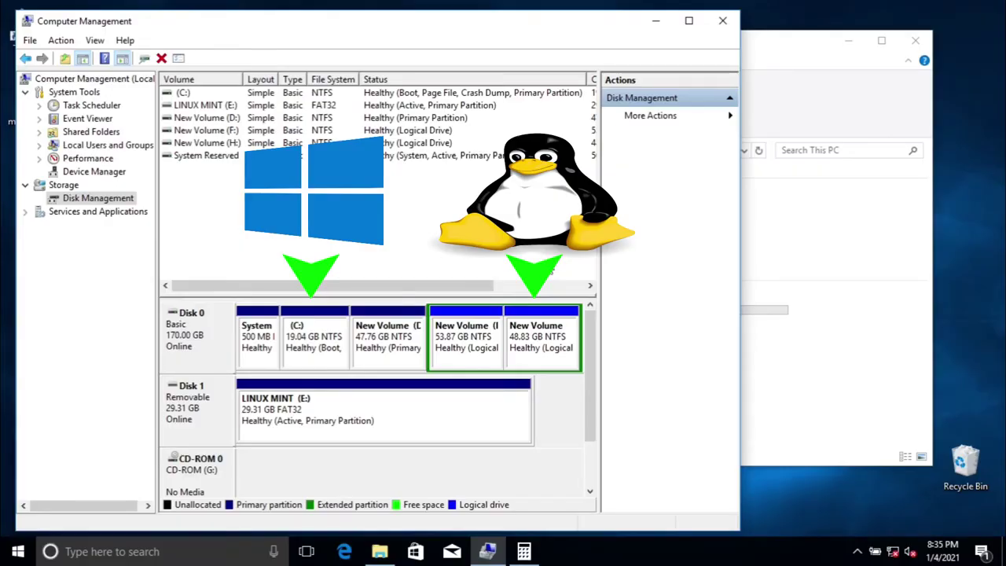
Bring This PC forward and examine New Volume (H:) among the listed drives.
click(812, 217)
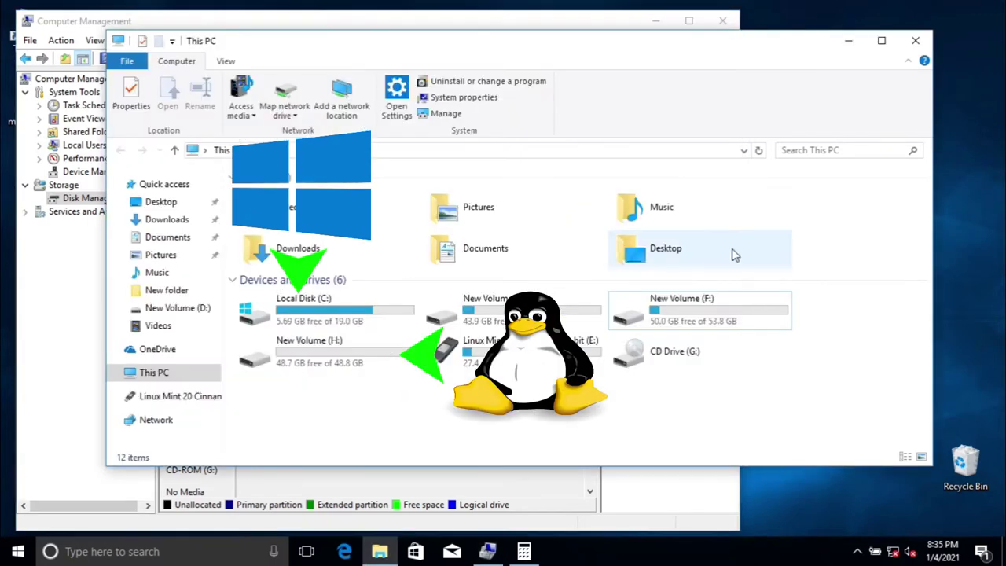
click(303, 357)
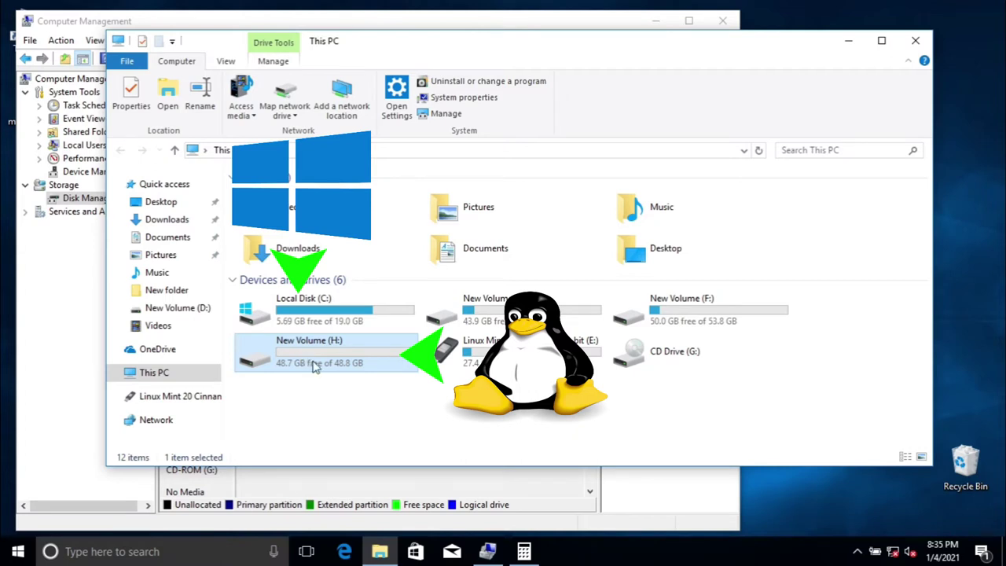
click(400, 415)
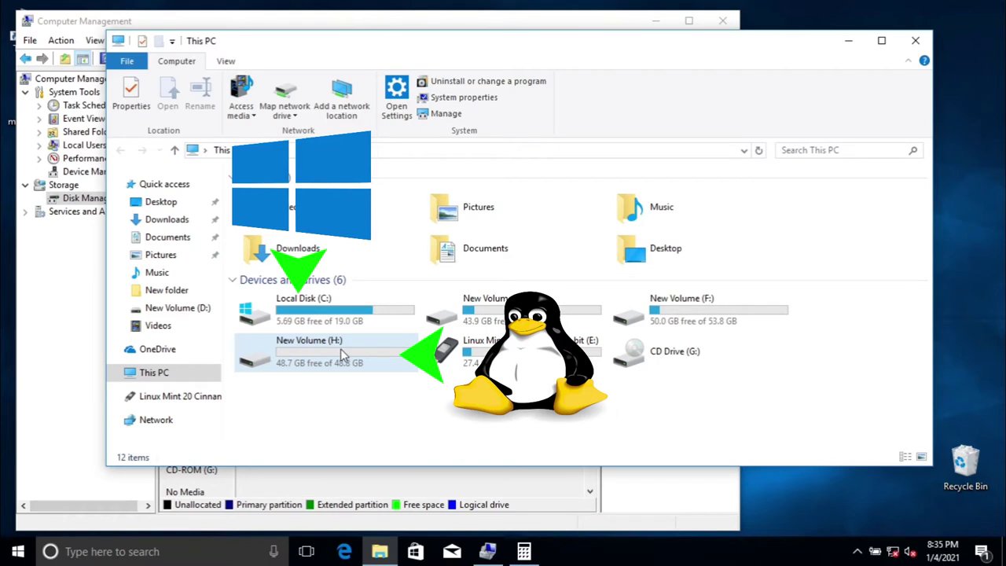
click(509, 485)
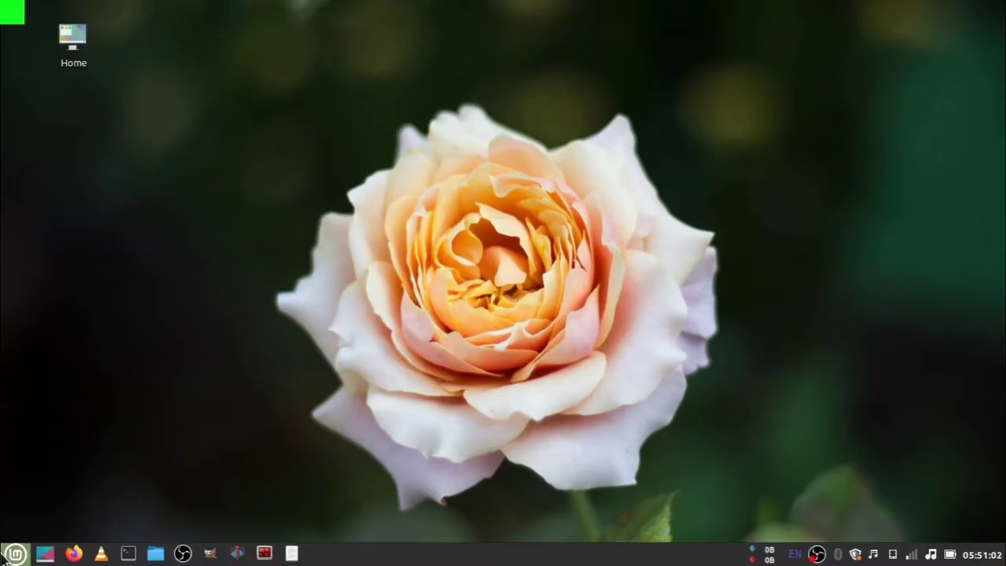
Search the Linux Mint applications for "soft" and open Software Manager.
click(15, 553)
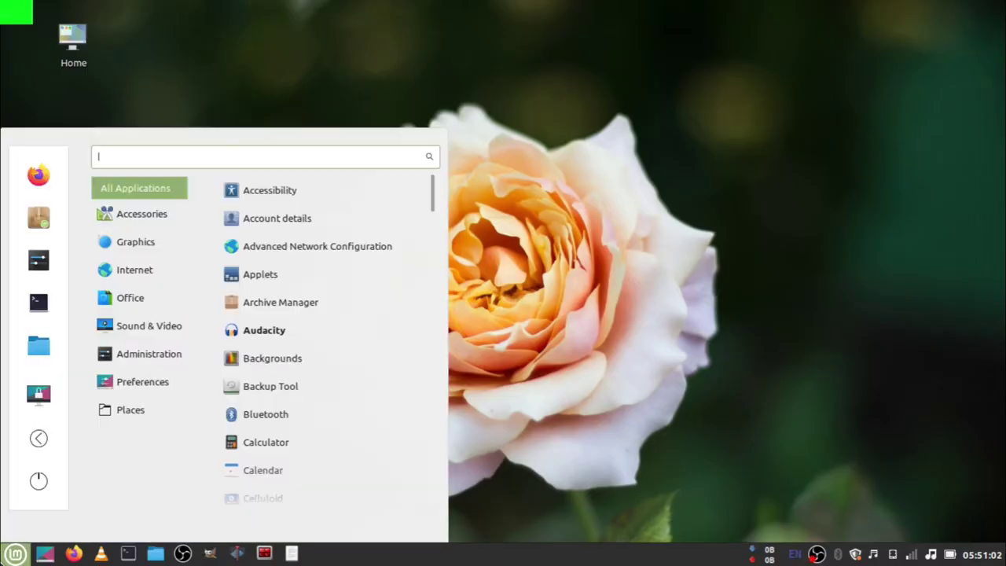
text(soft)
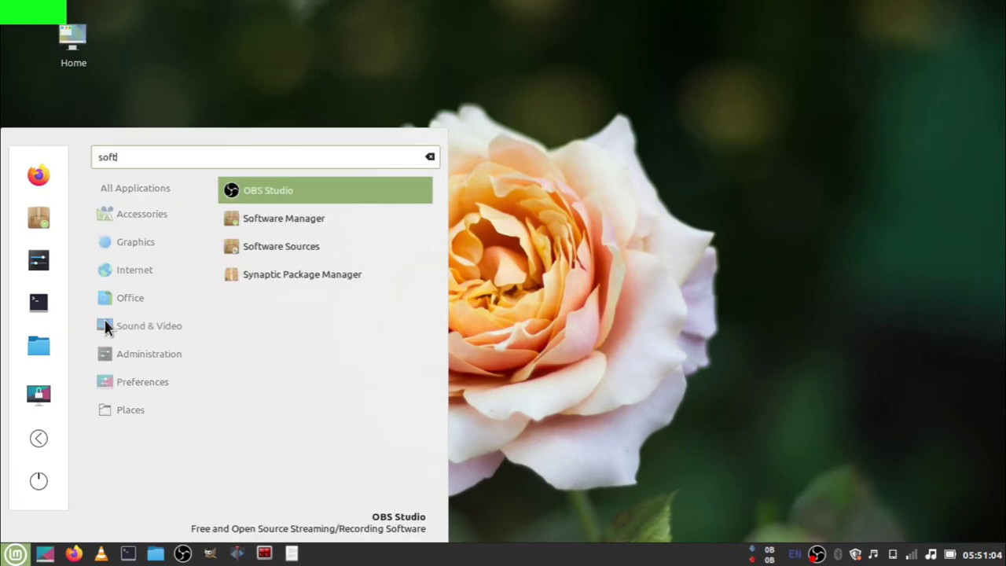
click(297, 223)
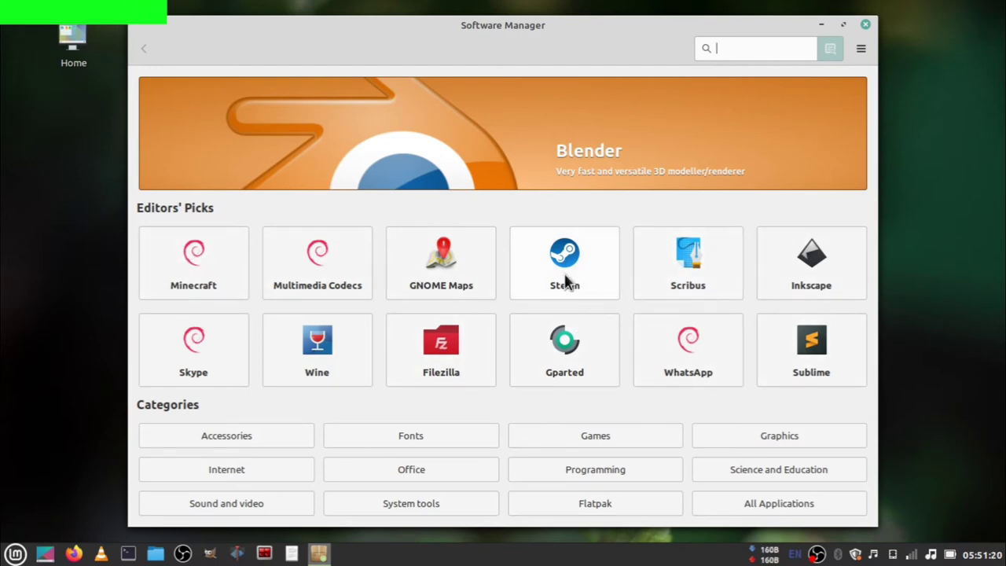
View the Steam details page and browse the Games category, returning to the Software Manager home page.
click(564, 275)
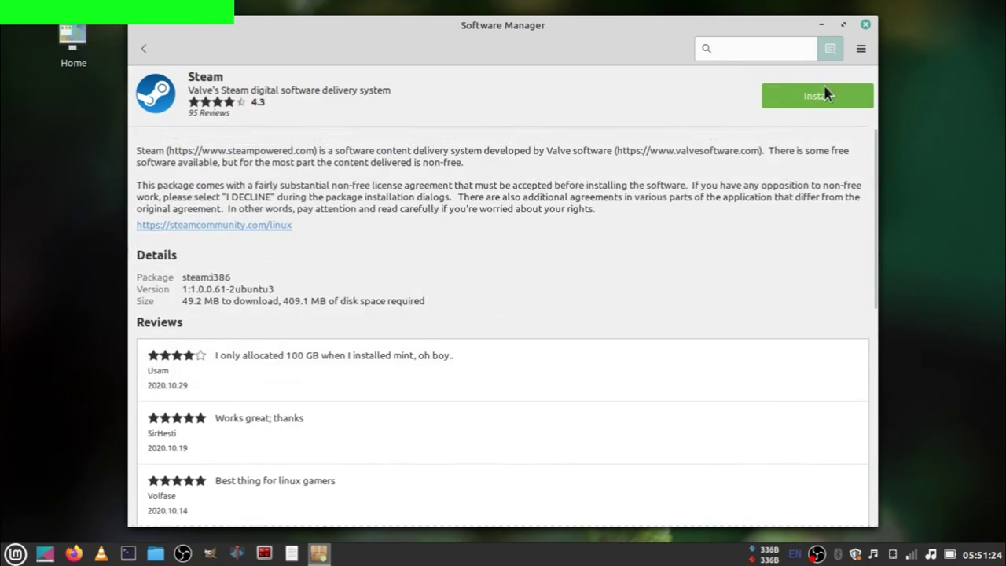
click(138, 54)
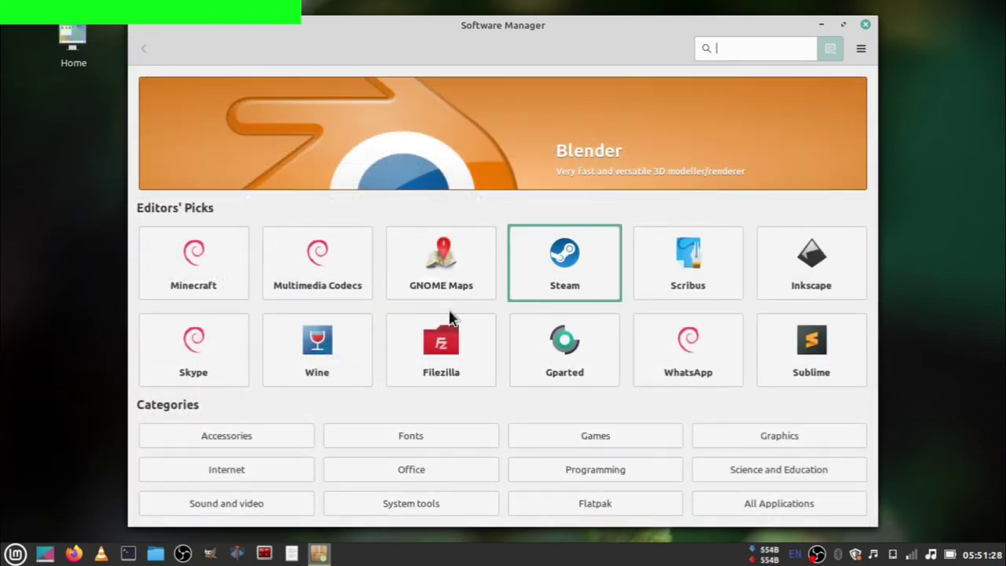
click(550, 437)
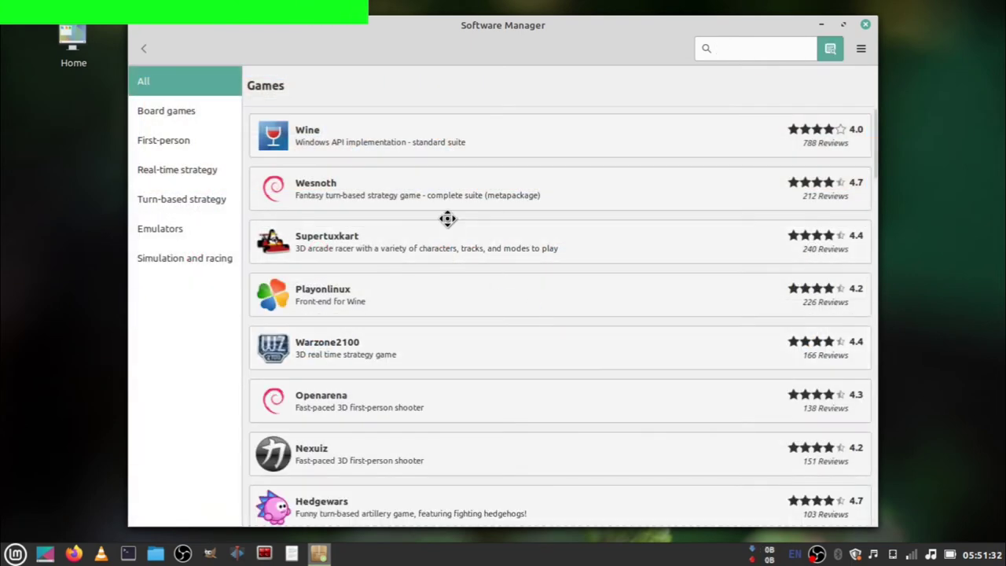
scroll(448, 218, down, 20)
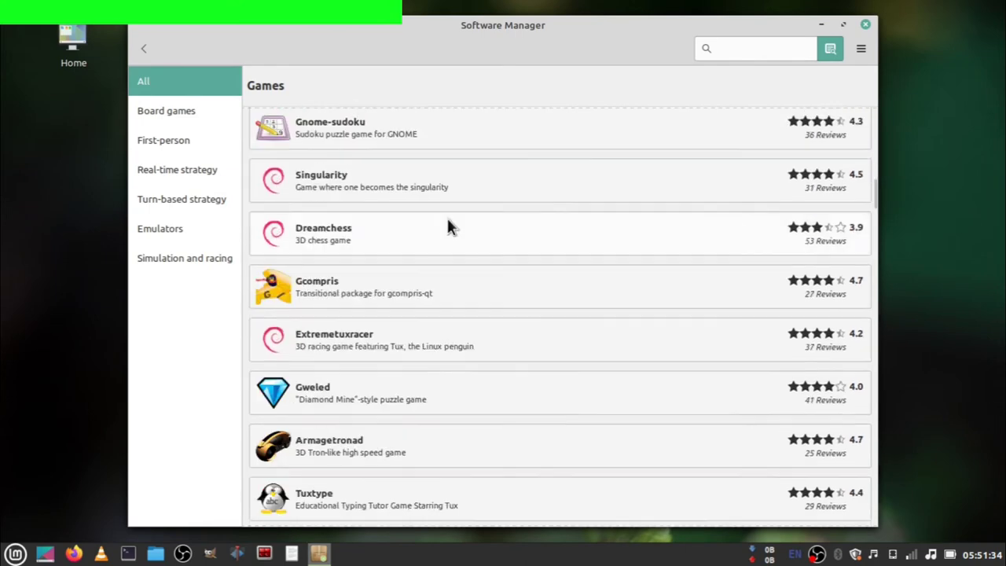
click(143, 48)
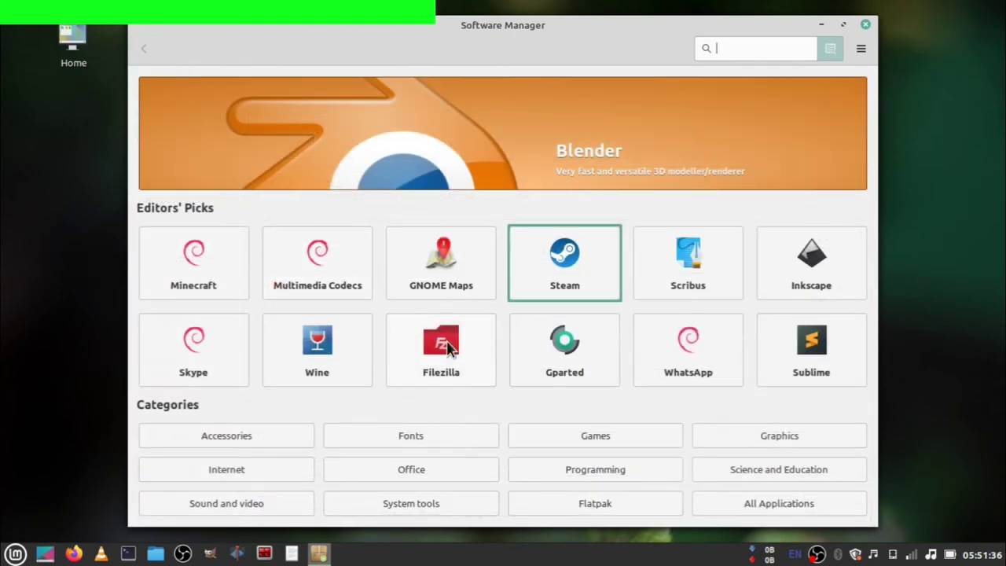
Browse the applications in the Office category and return to the Software Manager home page.
click(416, 469)
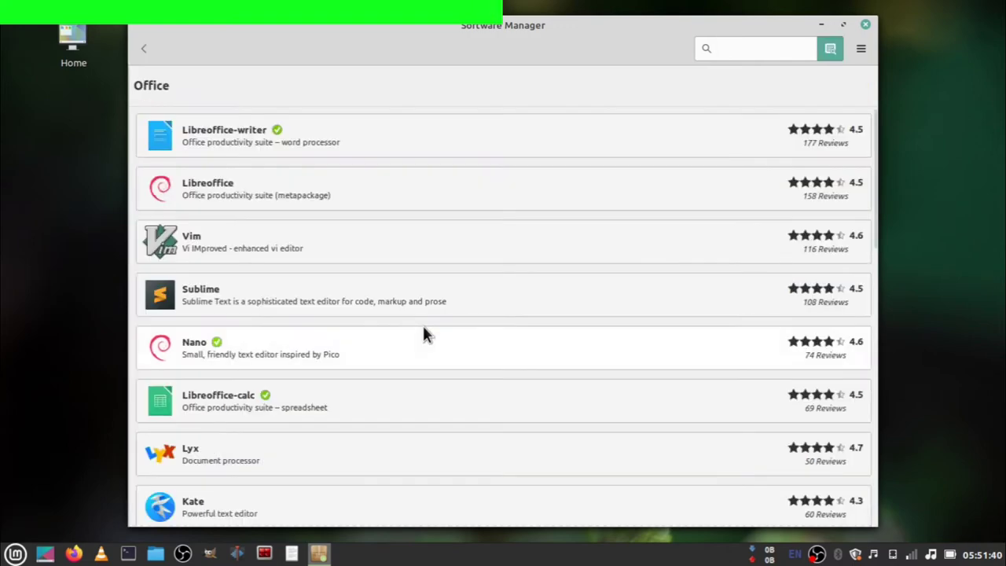
scroll(414, 262, down, 15)
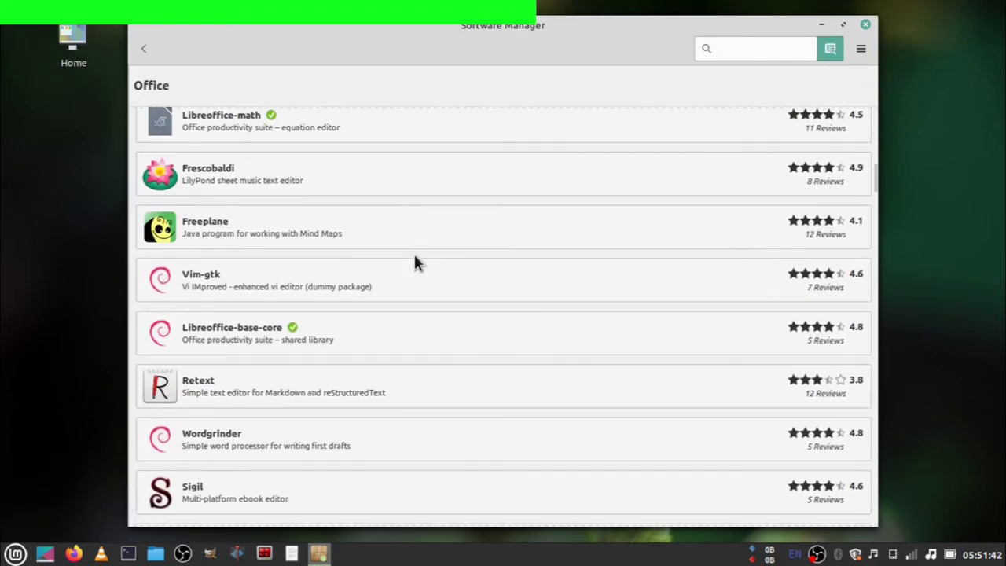
scroll(415, 254, down, 5)
click(144, 48)
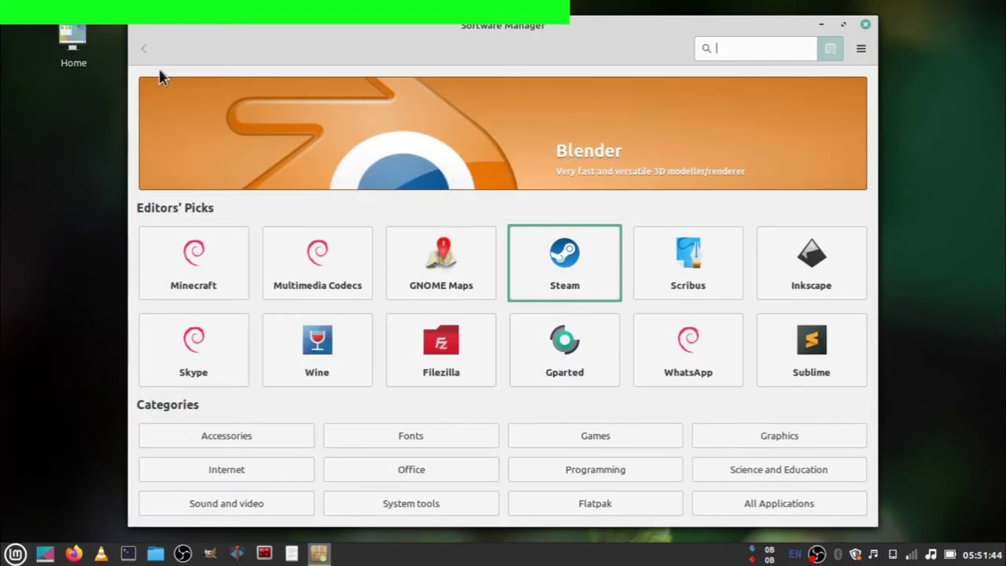
Browse the applications in the Sound and video category.
click(224, 506)
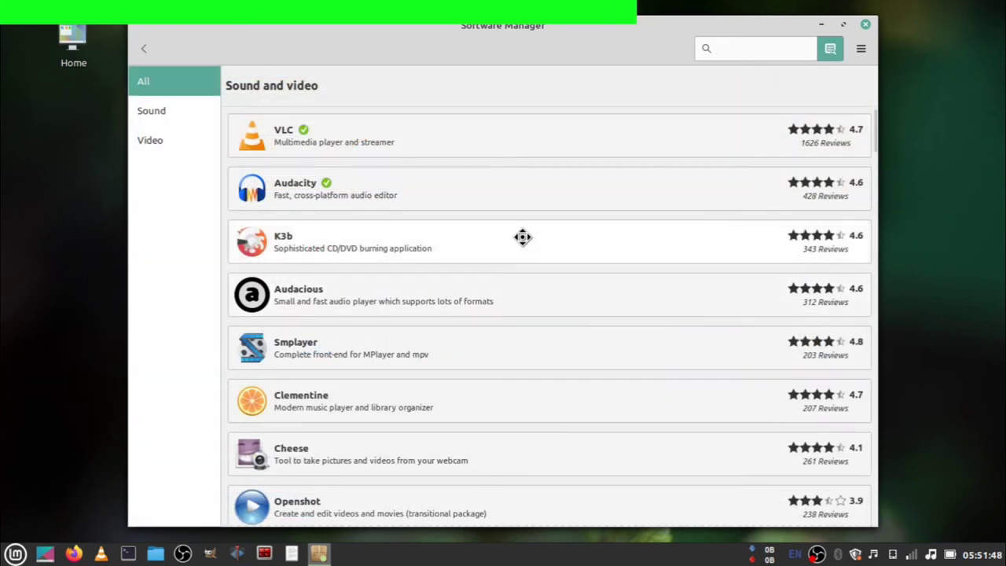
scroll(522, 237, down, 10)
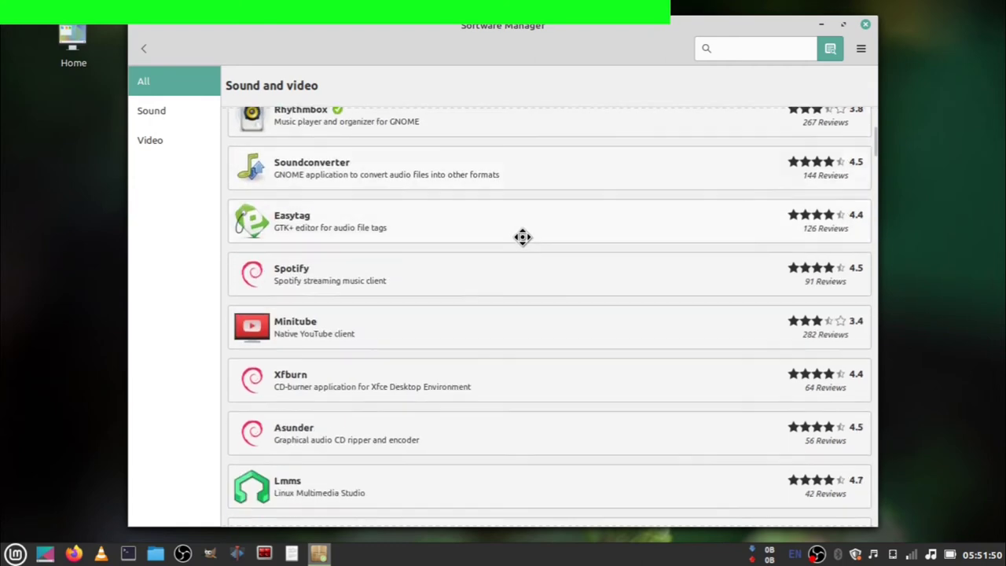
scroll(523, 237, up, 10)
scroll(523, 237, down, 7)
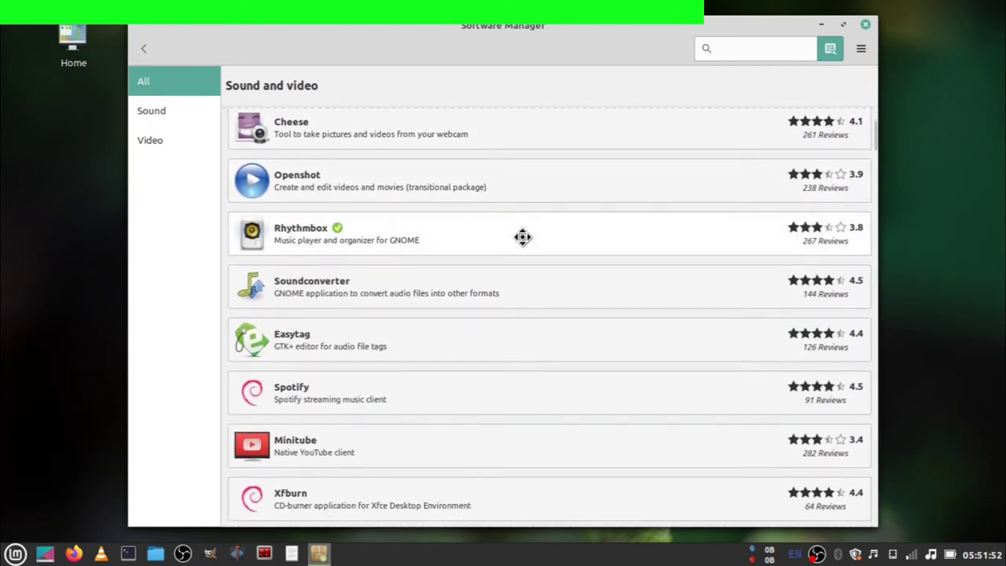
scroll(523, 237, down, 3)
scroll(523, 237, up, 10)
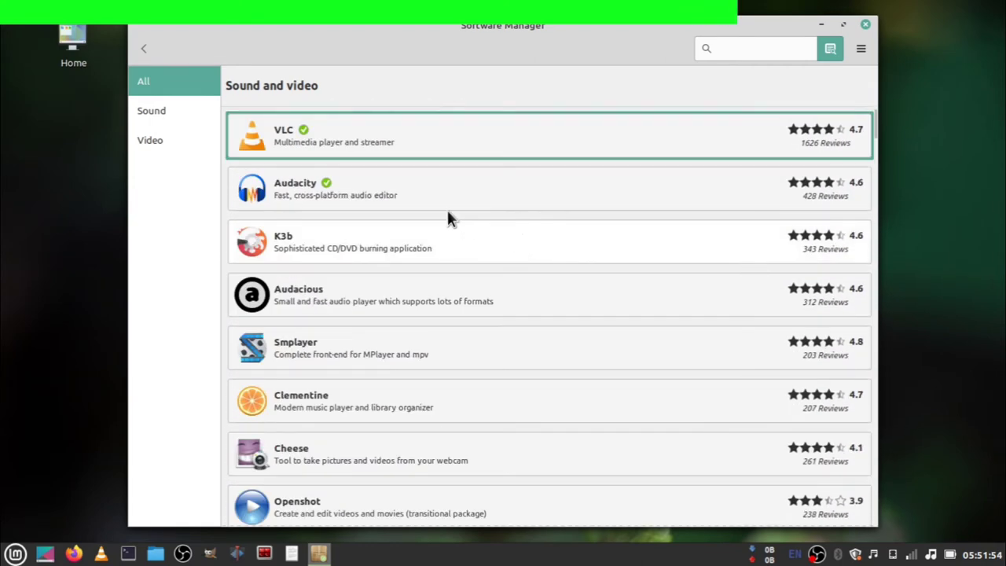
Examine the details and reviews of VLC and Audacity in the Sound and video category.
click(402, 133)
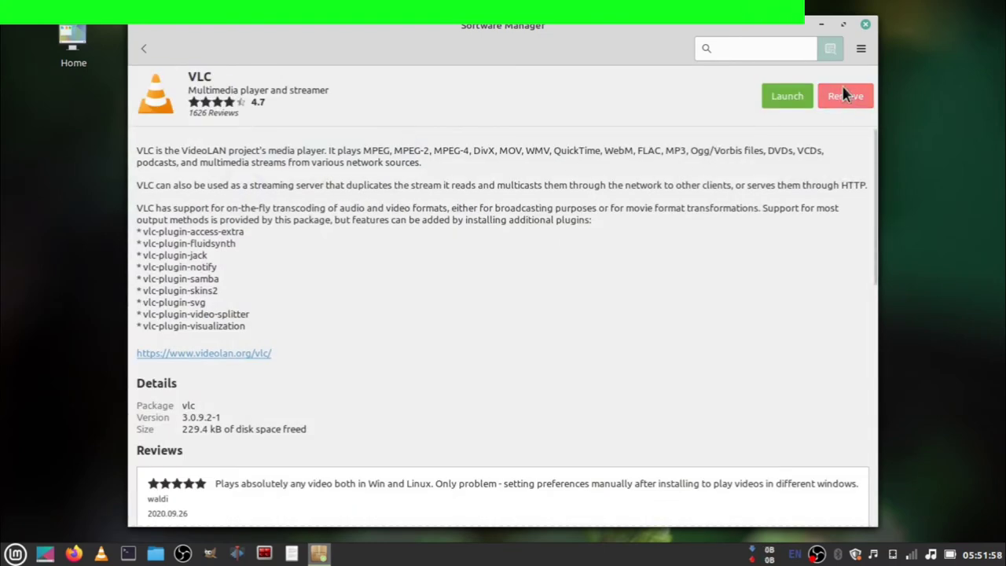
scroll(589, 246, down, 5)
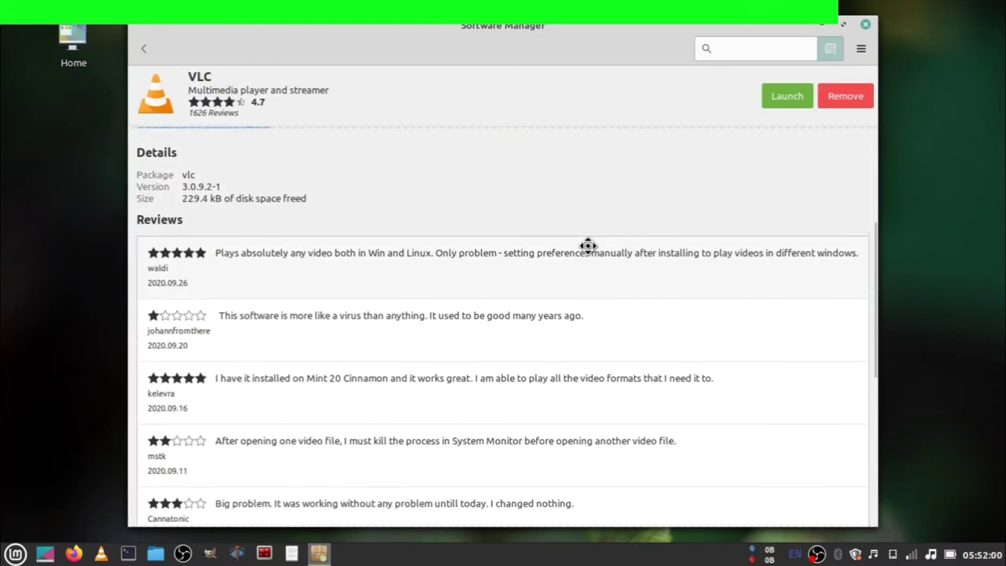
scroll(587, 246, up, 5)
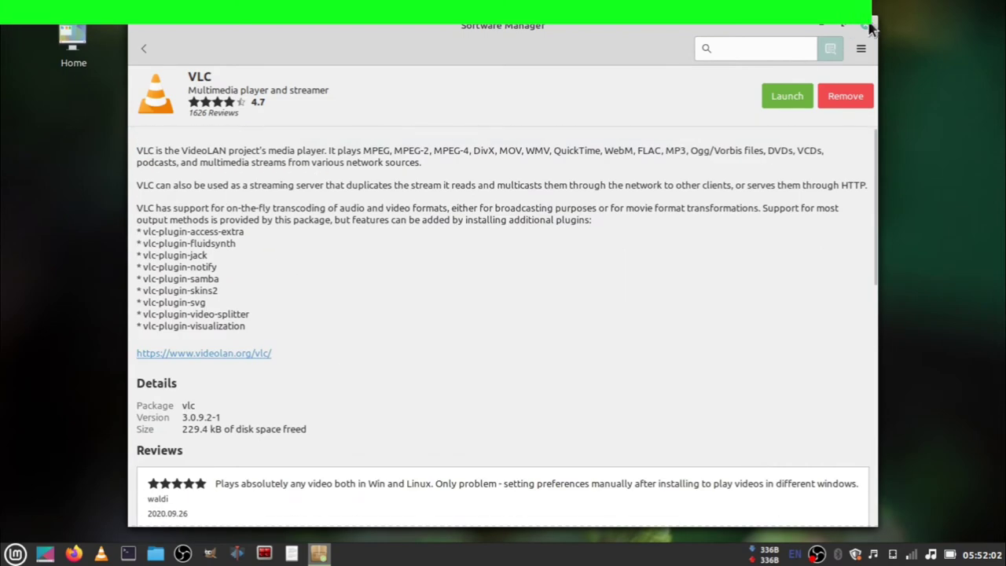
click(144, 48)
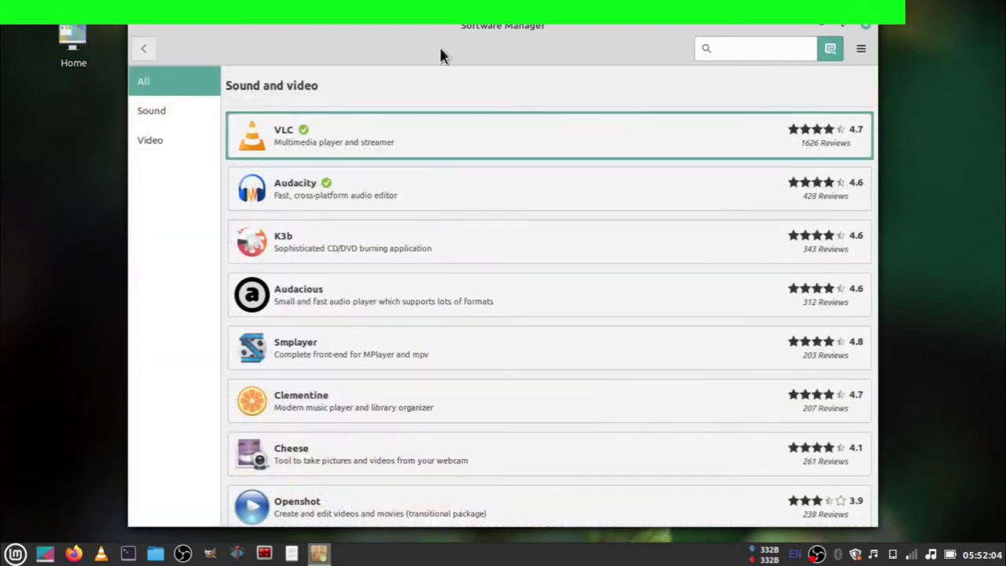
click(347, 180)
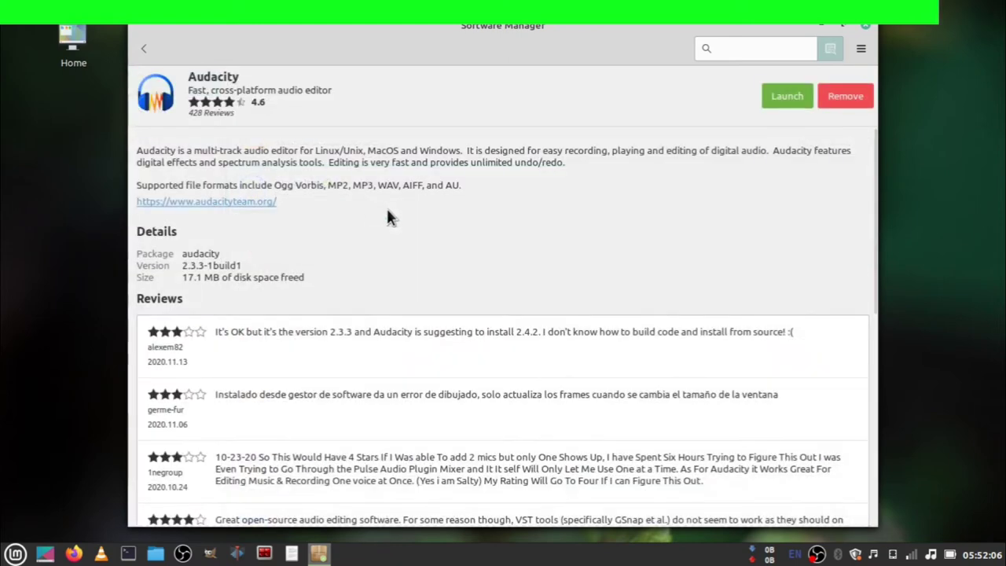
middle_click(418, 288)
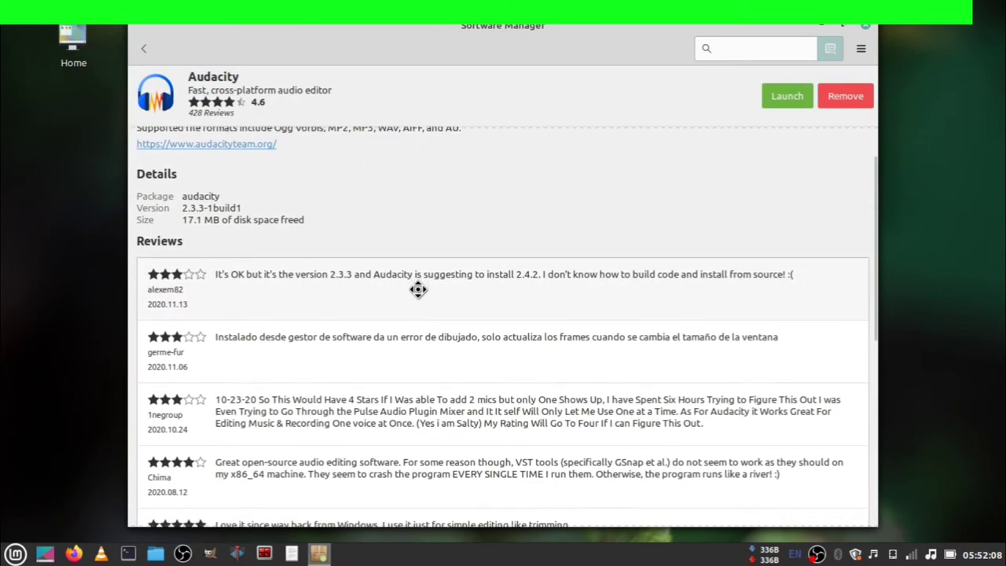
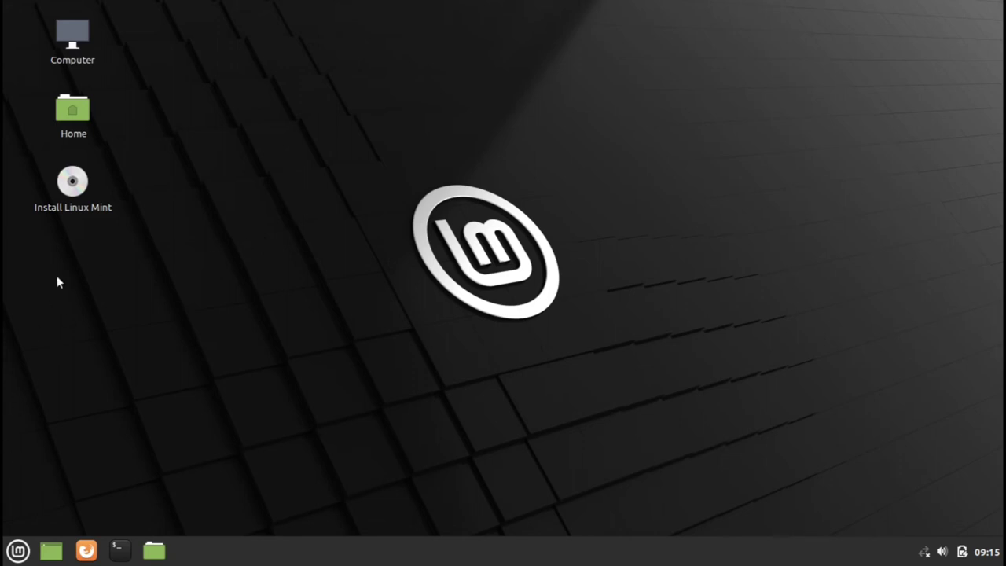
In the Linux Mint live session, look over the application menu and the volumes listed in Computer, closing both.
click(11, 554)
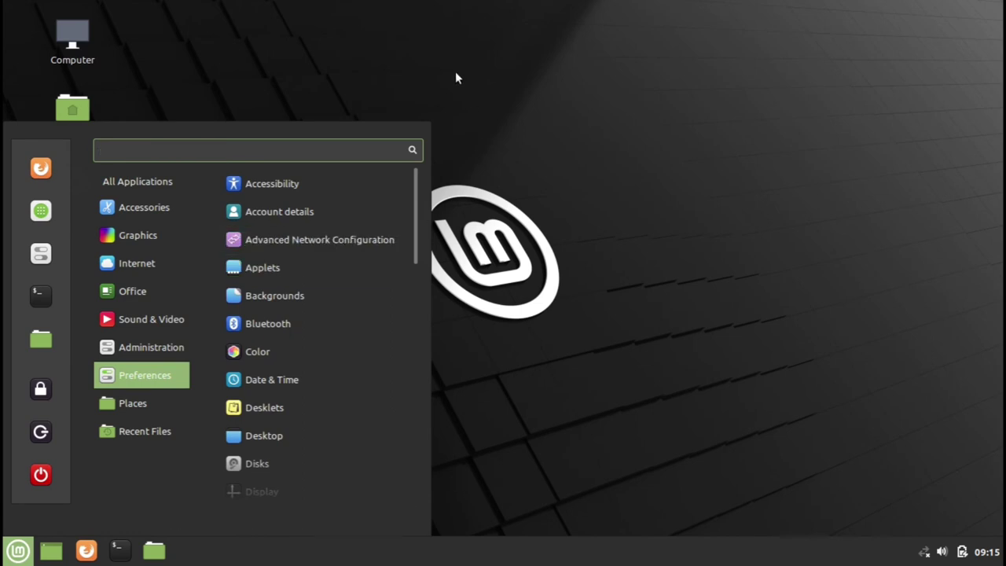
click(372, 68)
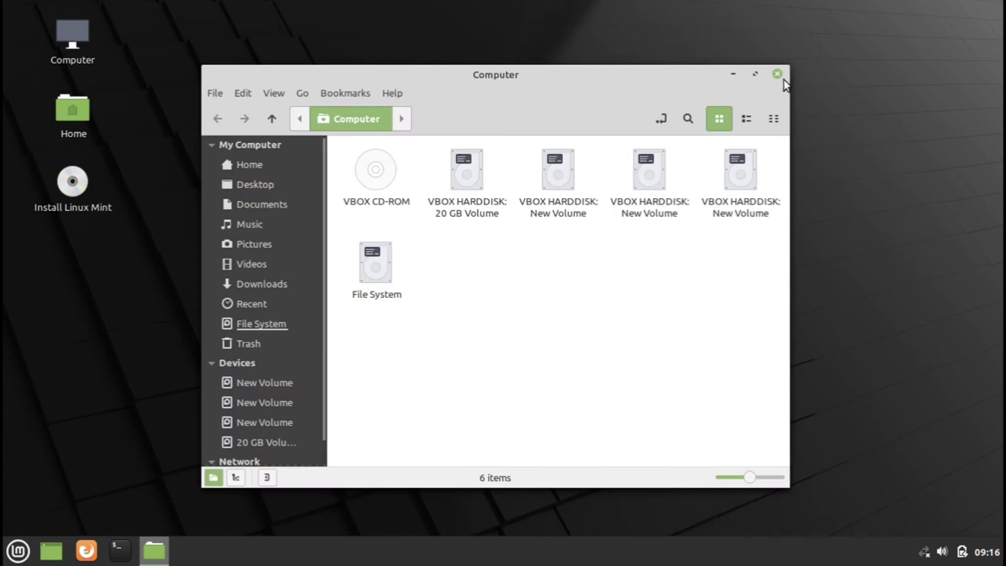
click(778, 75)
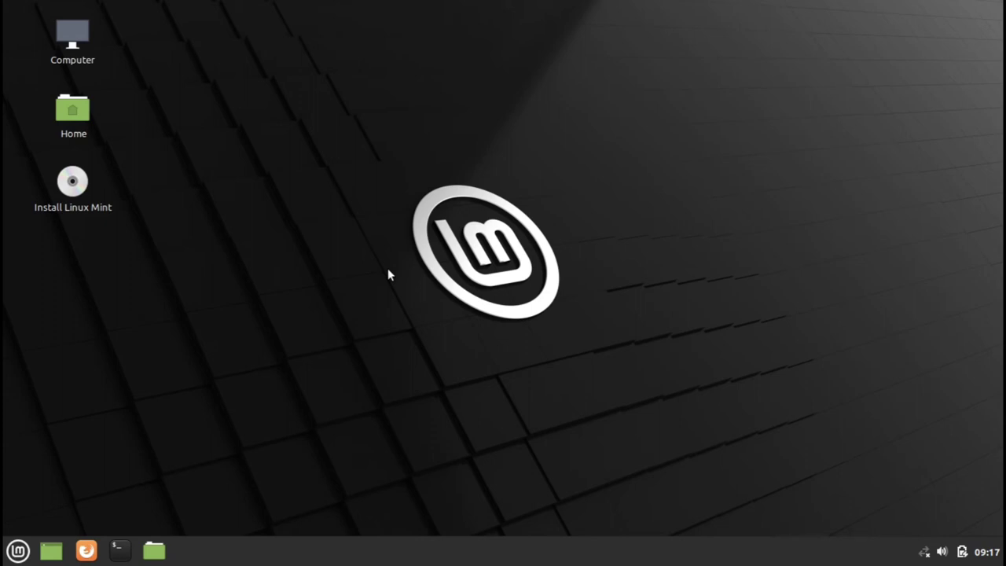
Start the Linux Mint installer in English with the English (US) keyboard layout and include the multimedia codecs.
double_click(69, 200)
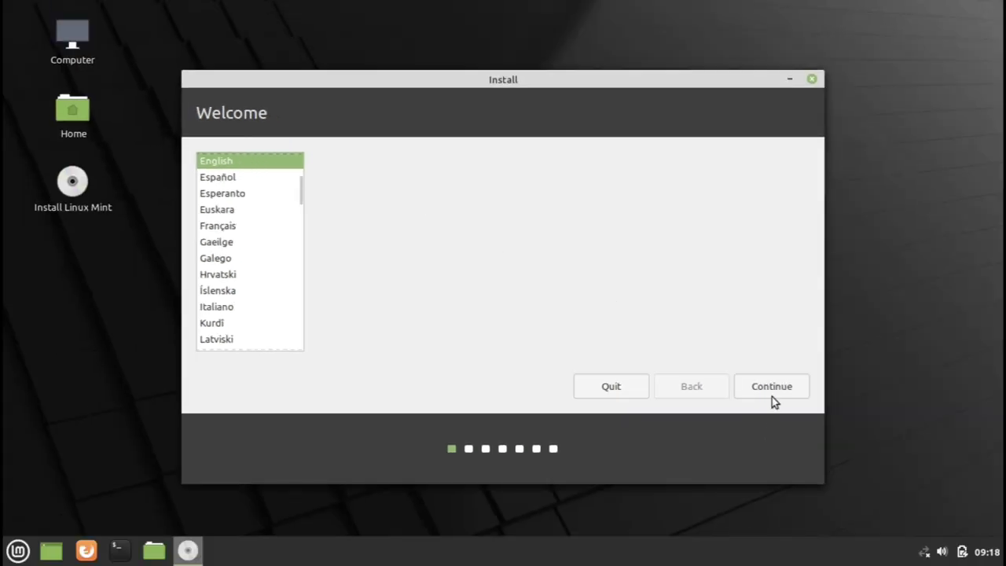
click(771, 386)
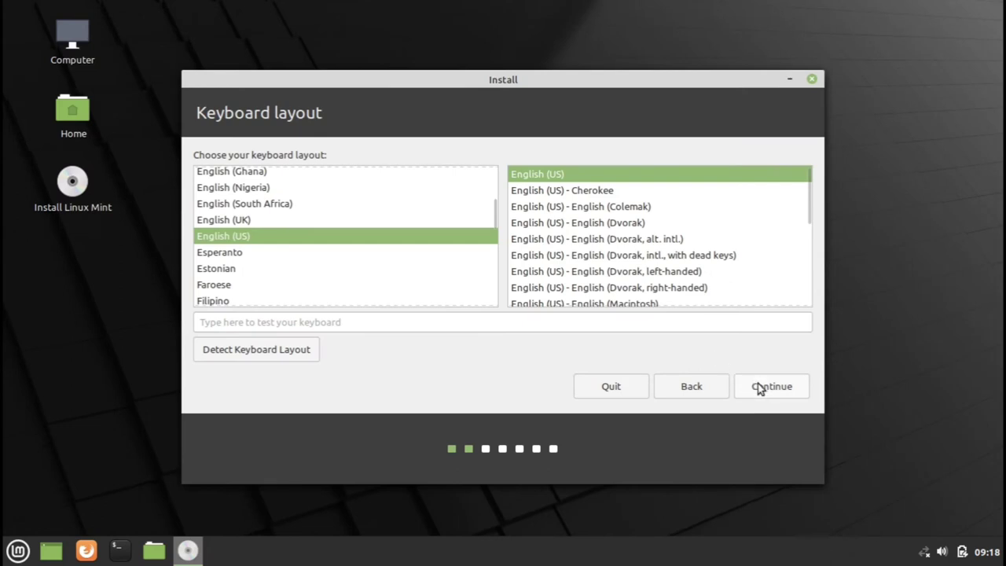
click(759, 387)
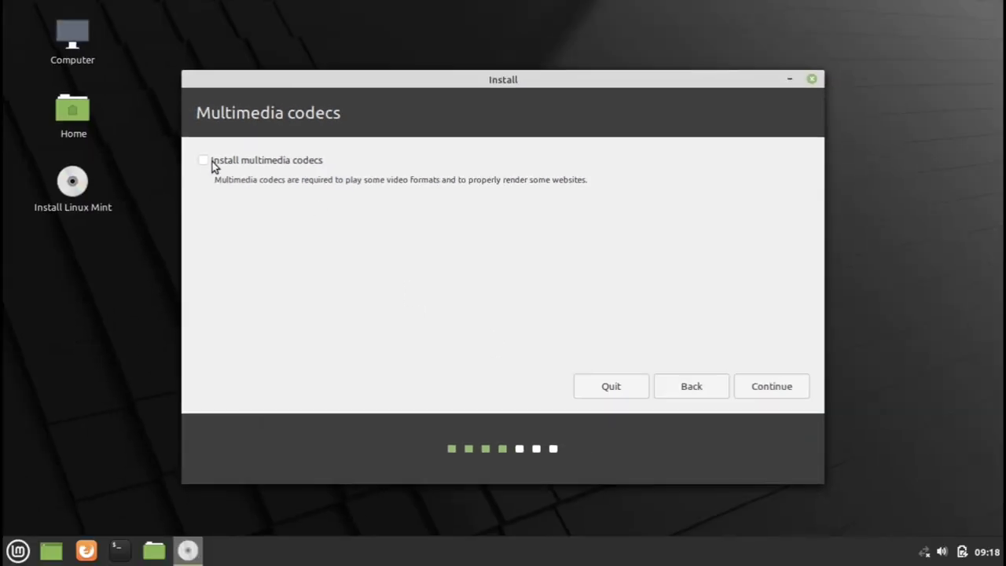
click(204, 161)
click(765, 385)
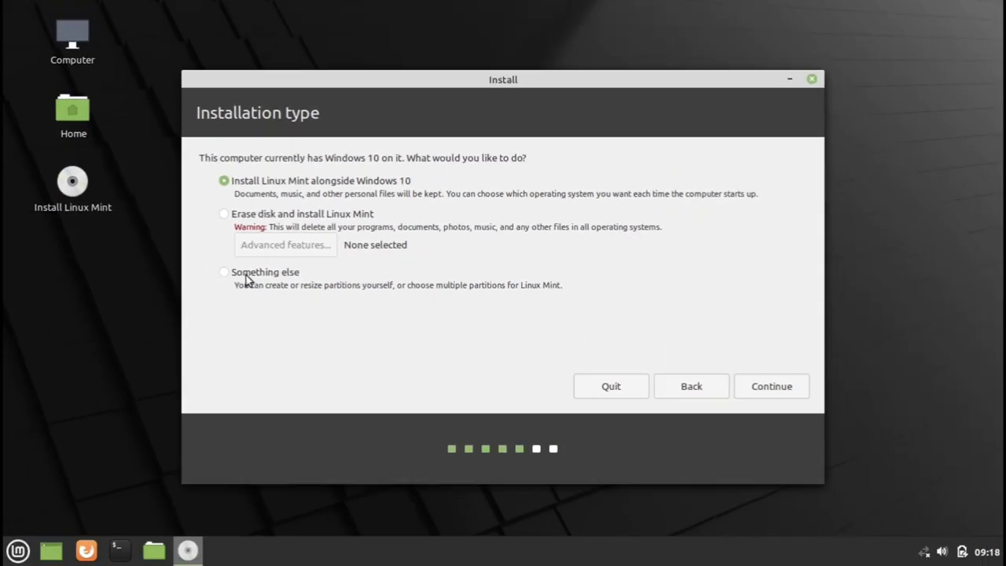
Choose the Something else installation type and set partition /dev/sda6 to the Ext4 journaling file system with mount point /.
click(246, 279)
click(755, 388)
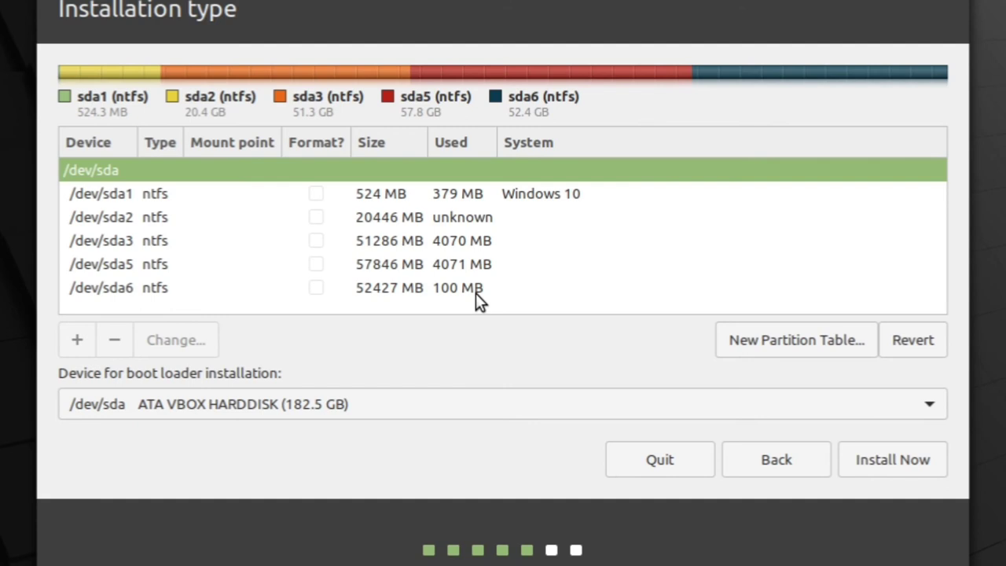
click(349, 297)
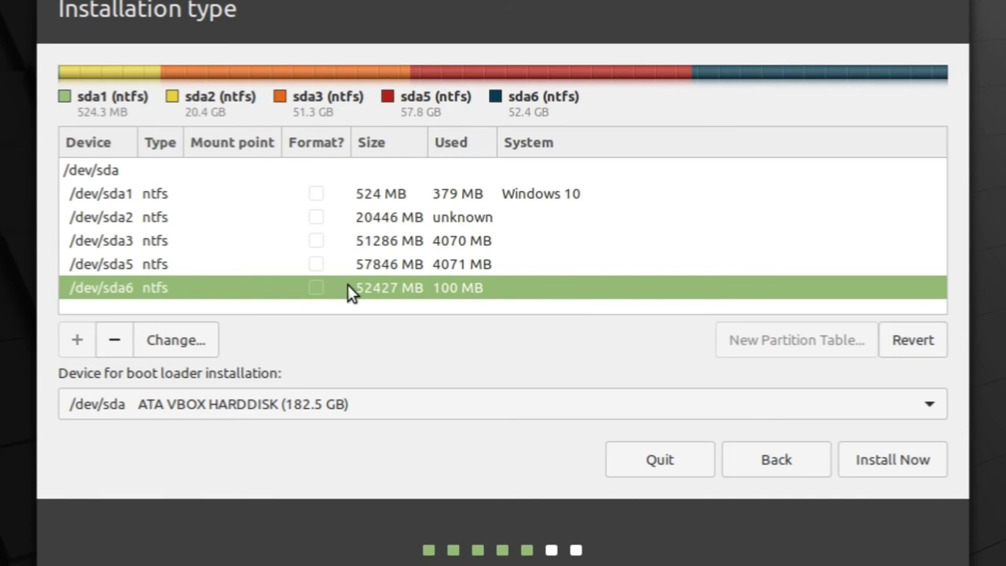
right_click(222, 289)
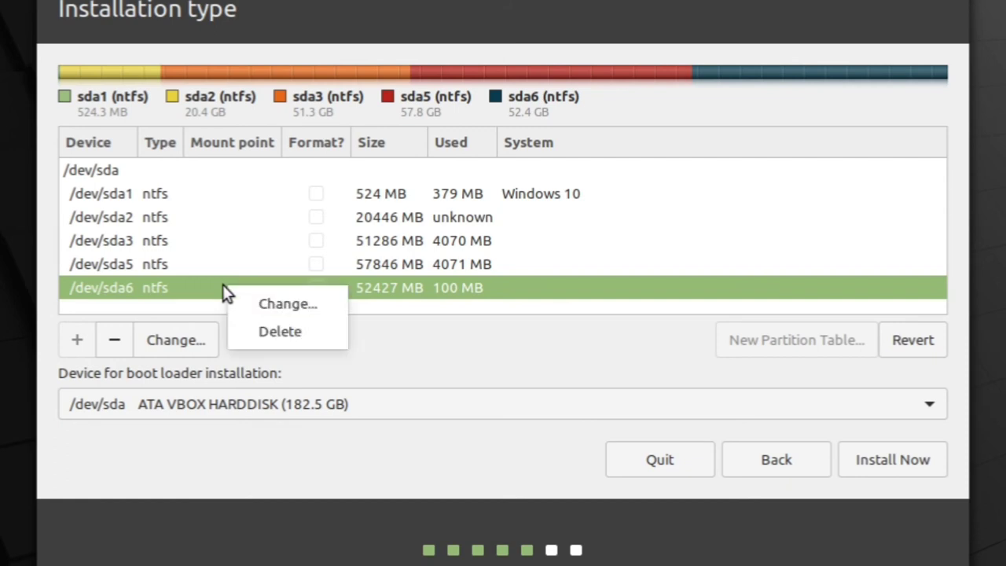
click(301, 305)
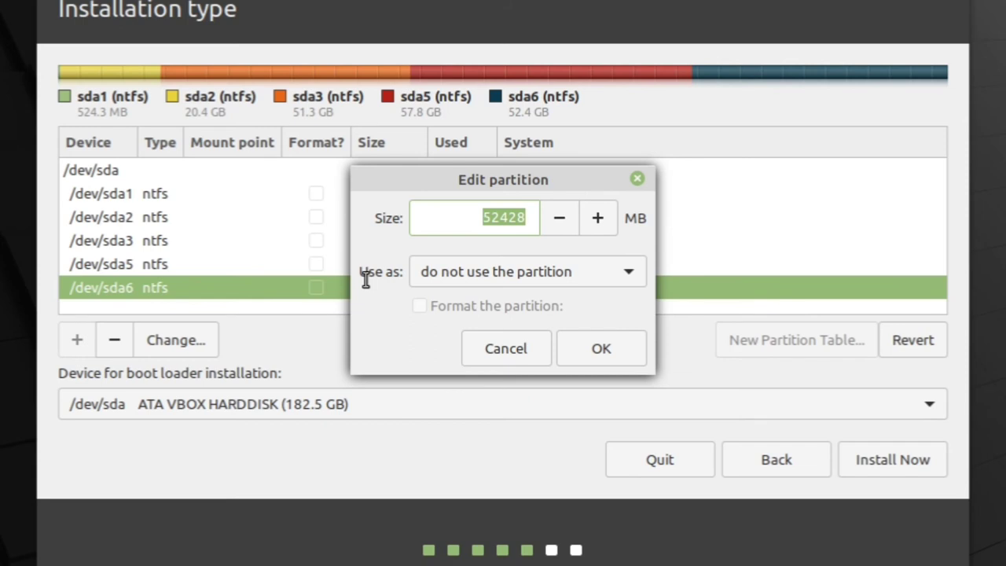
click(535, 272)
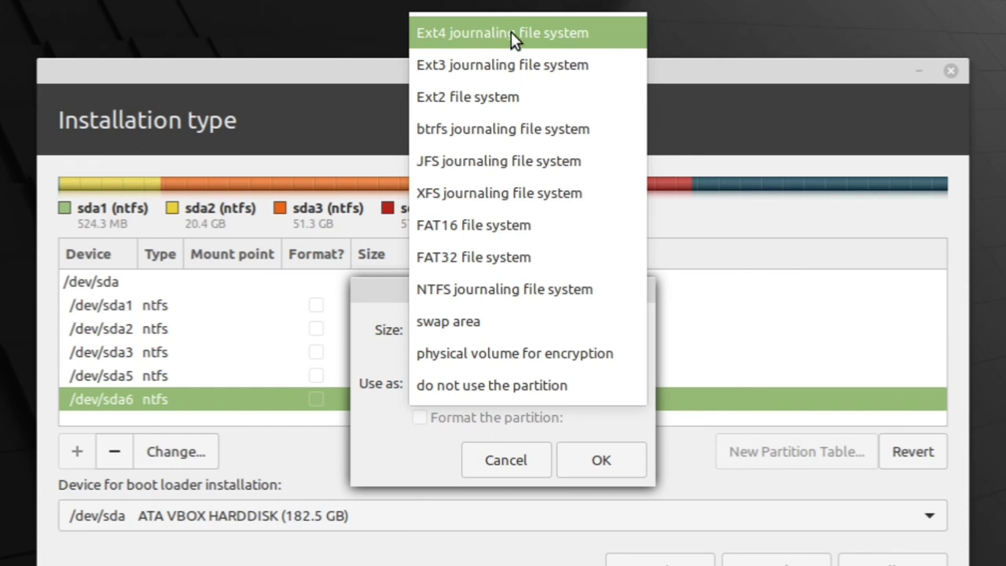
click(517, 31)
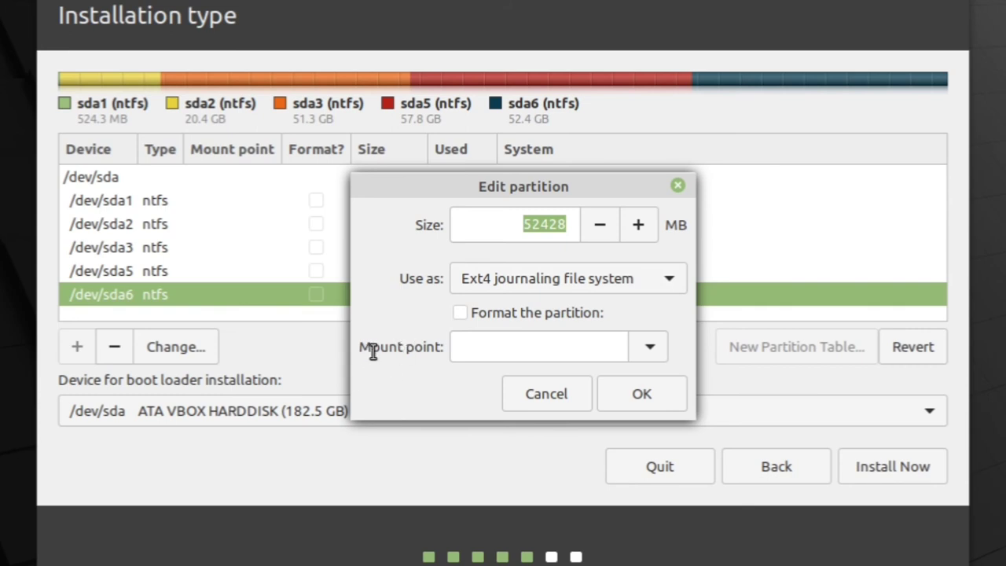
click(646, 356)
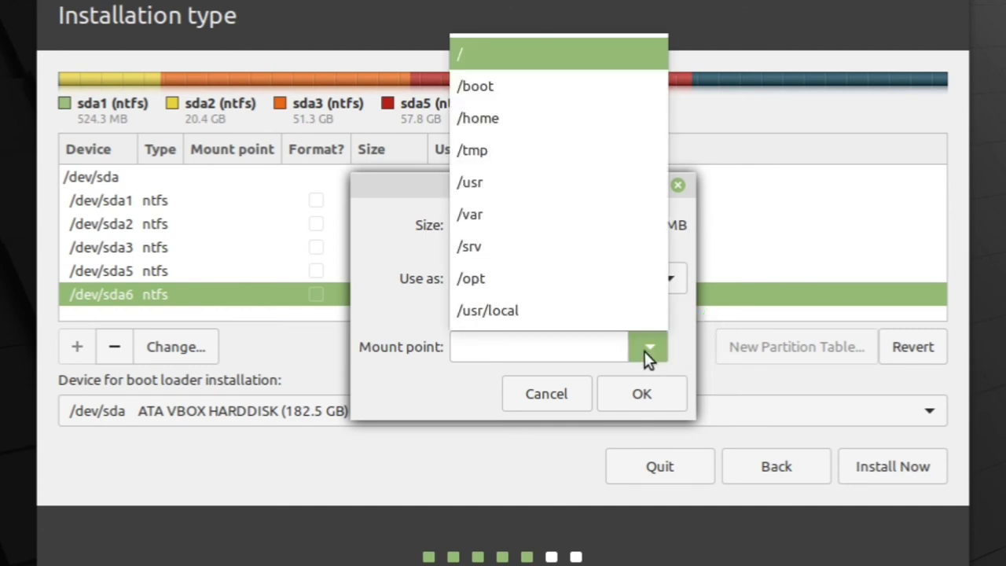
click(496, 50)
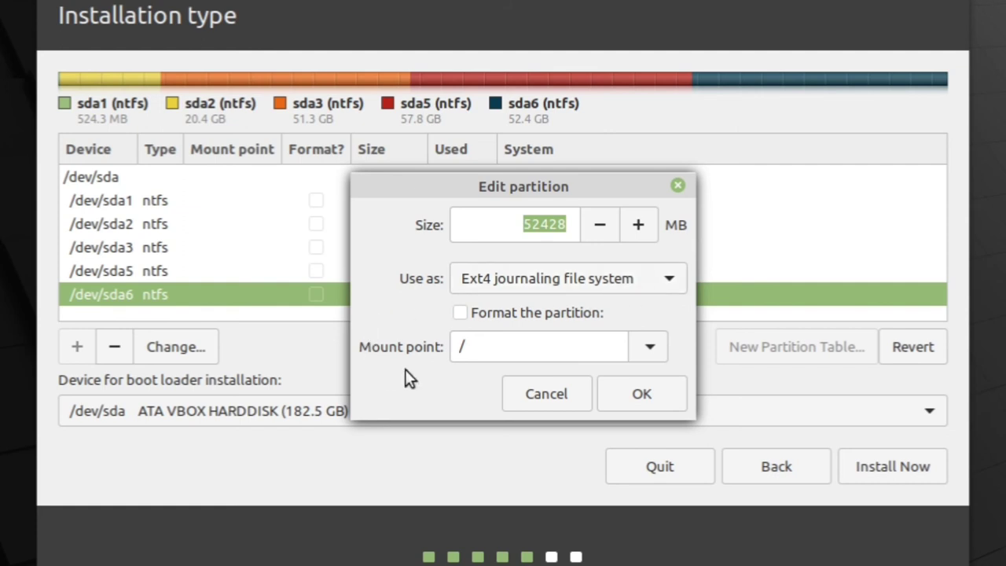
click(649, 348)
click(552, 58)
click(678, 392)
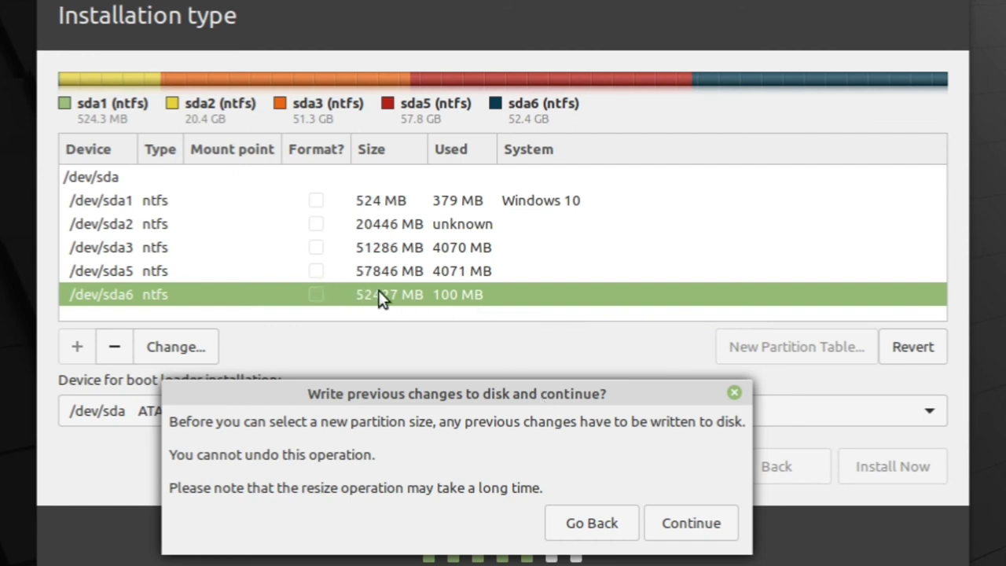
Move the confirmation dialog clear of the partition list and agree to write the changes for /dev/sda6 to disk.
drag(464, 392, 505, 242)
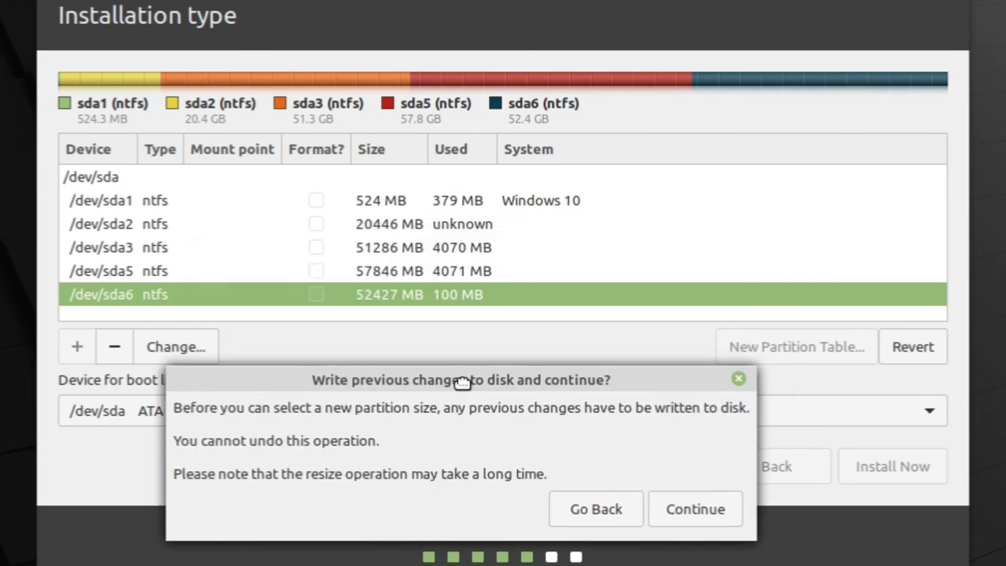
drag(465, 389, 445, 337)
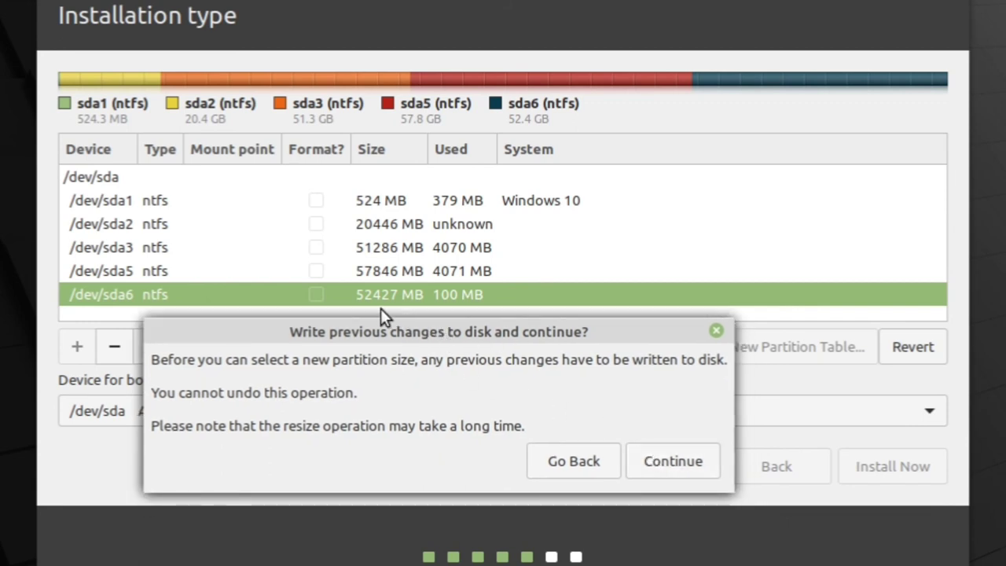
drag(379, 321, 380, 375)
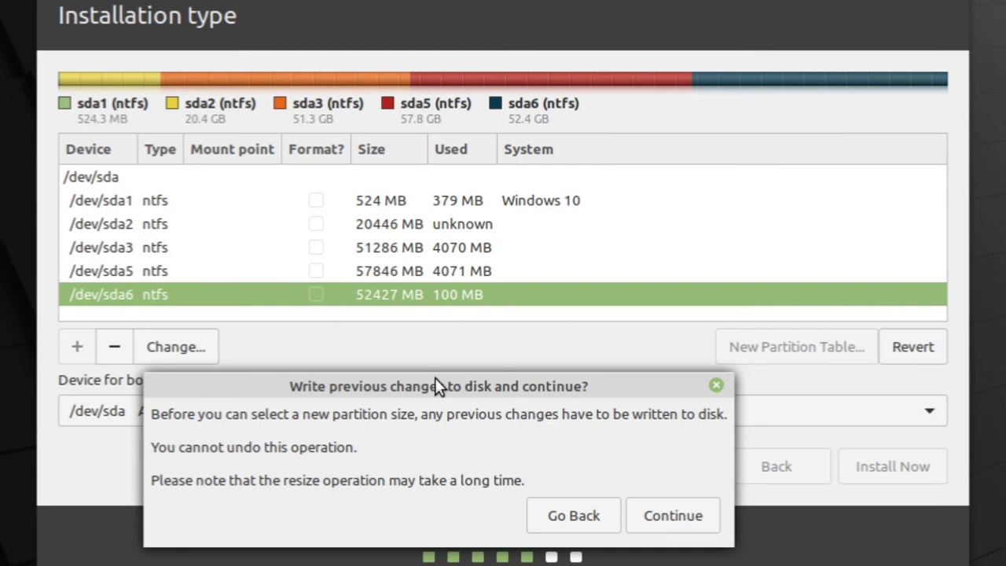
drag(435, 379, 412, 298)
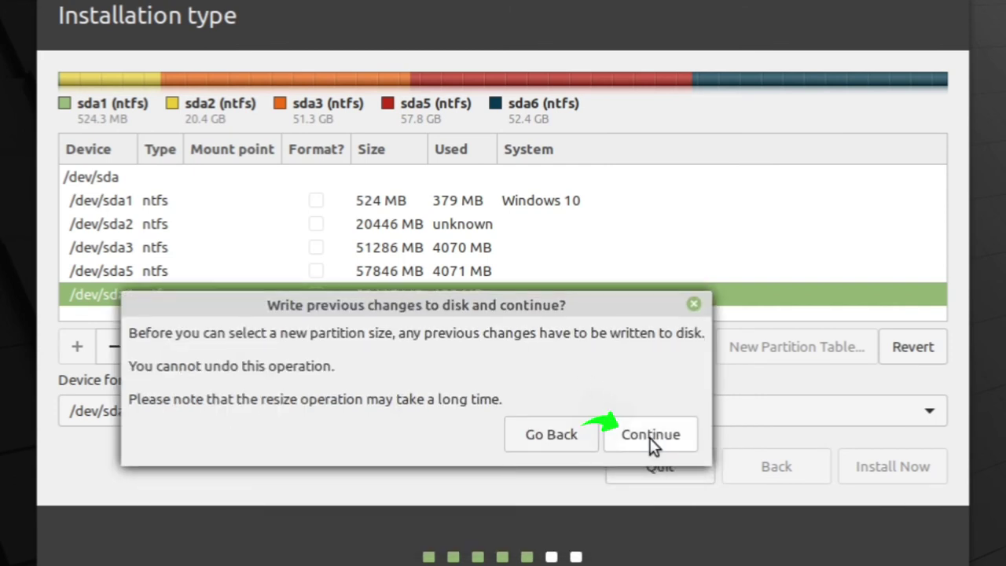
click(651, 437)
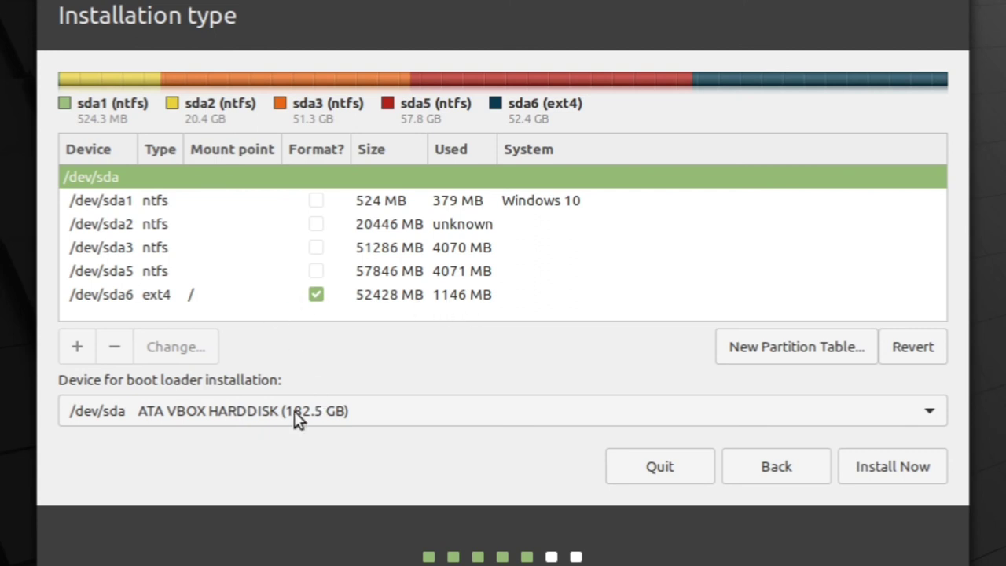
Choose the whole disk /dev/sda (ATA VBOX HARDDISK) as the device for boot loader installation.
click(222, 412)
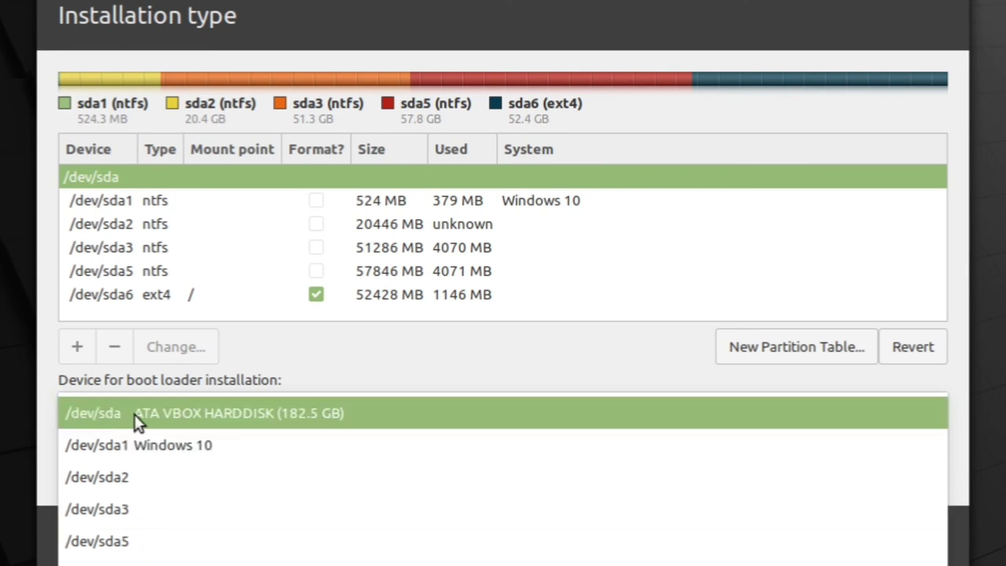
click(132, 419)
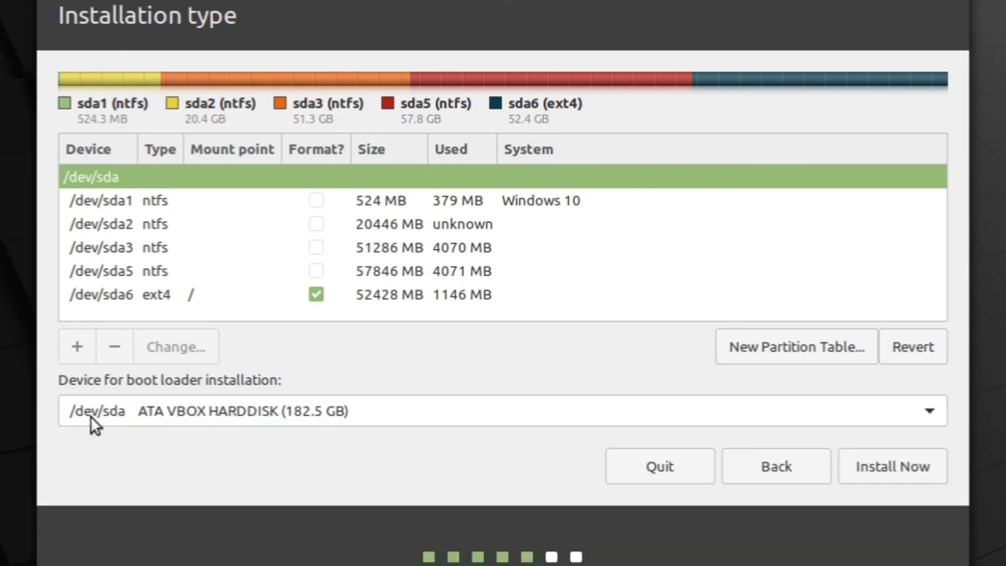
click(149, 422)
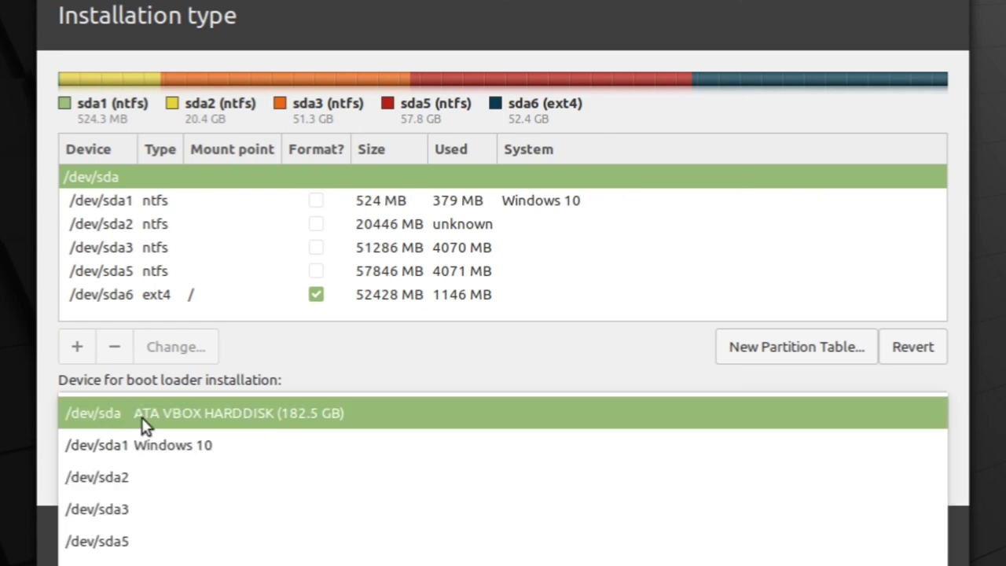
click(278, 415)
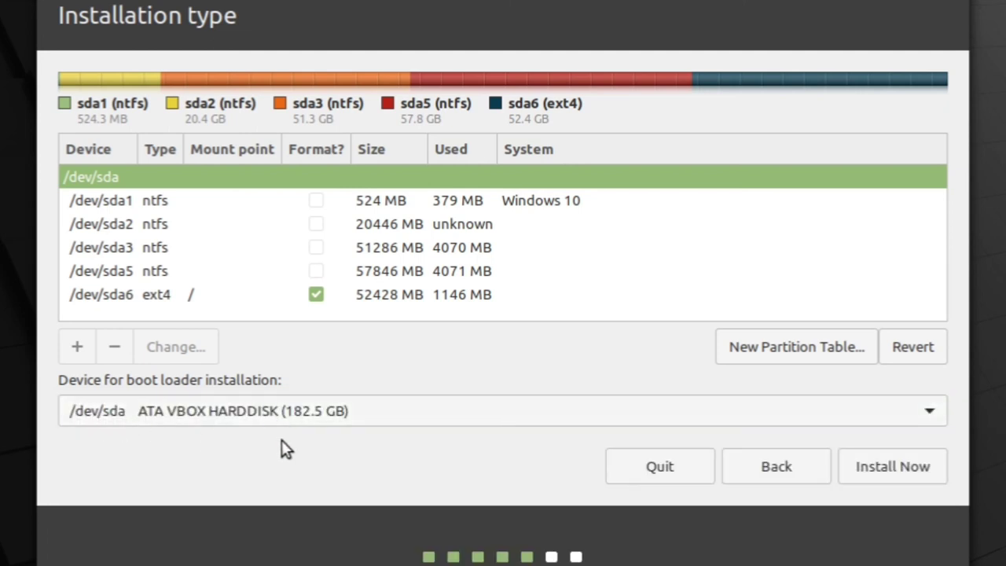
Start the installation with this partition layout and set the location to Colombo.
click(872, 471)
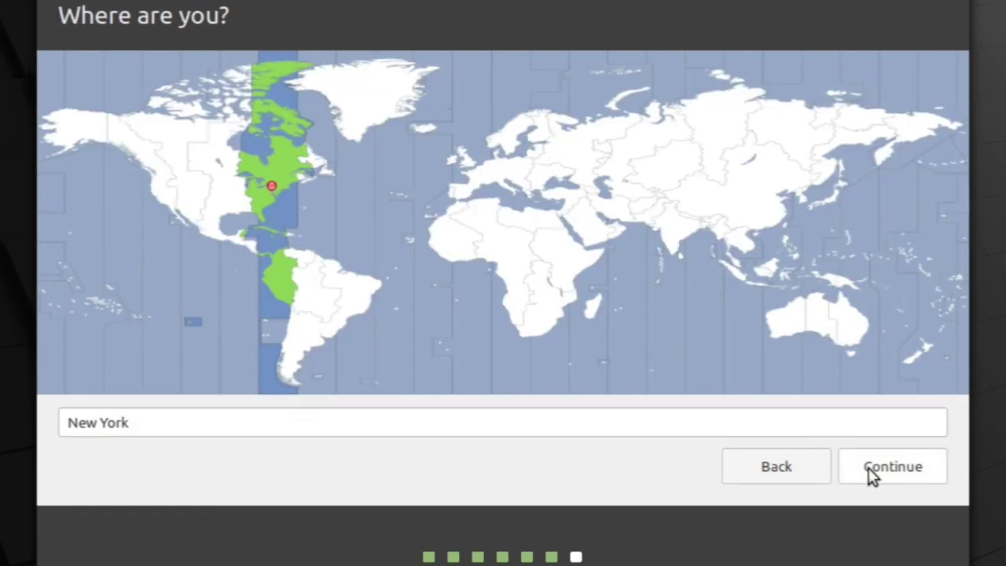
click(682, 264)
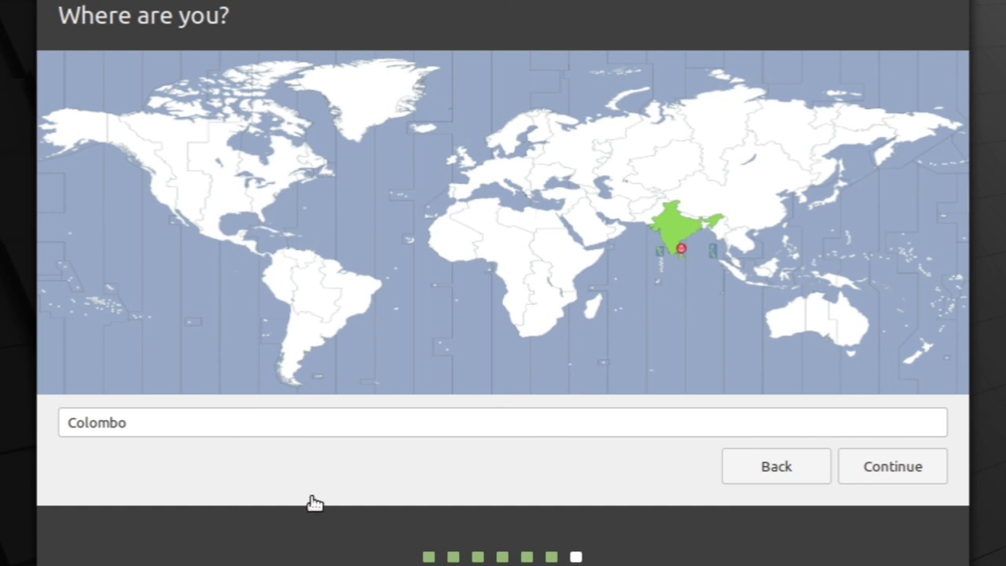
click(905, 464)
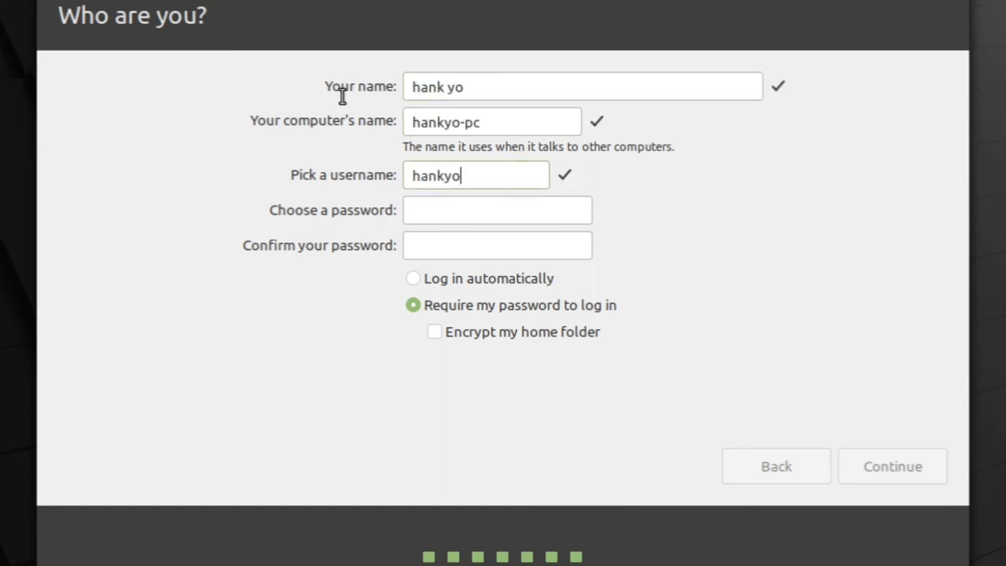
Complete the account details with the name, computer name and username, enter and confirm the account password, and continue with password login required.
click(452, 86)
click(472, 122)
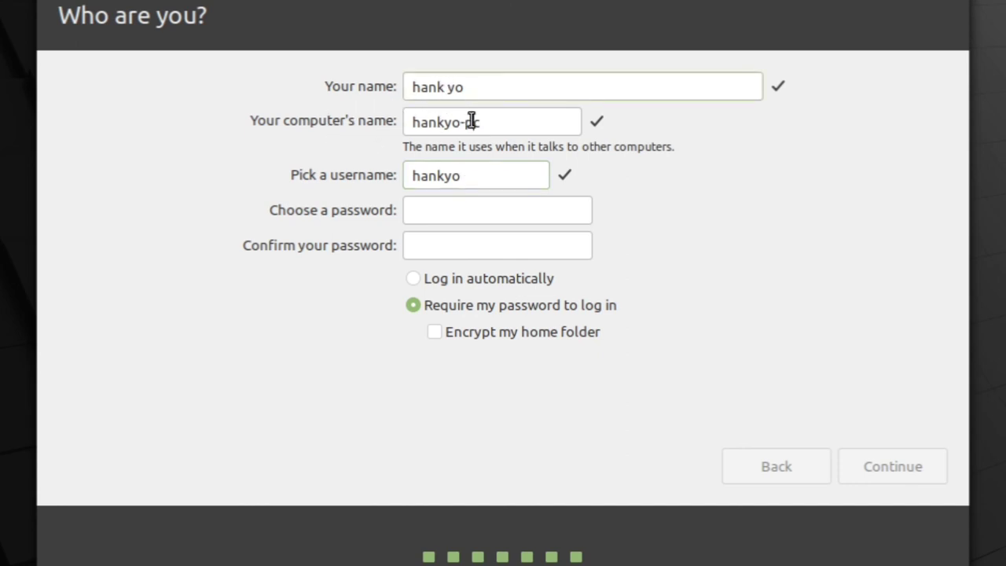
click(467, 176)
click(454, 208)
text(•••••)
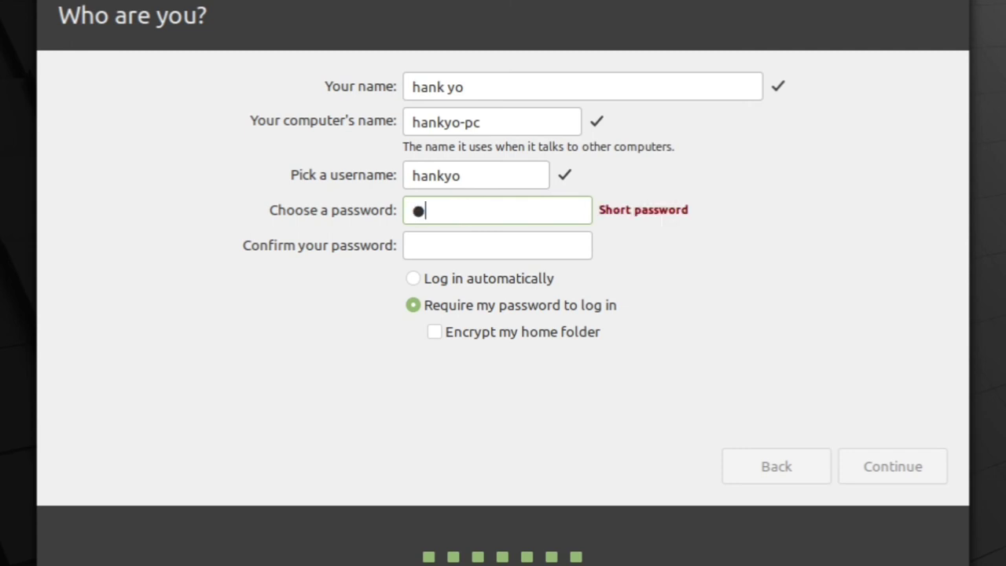
text(••)
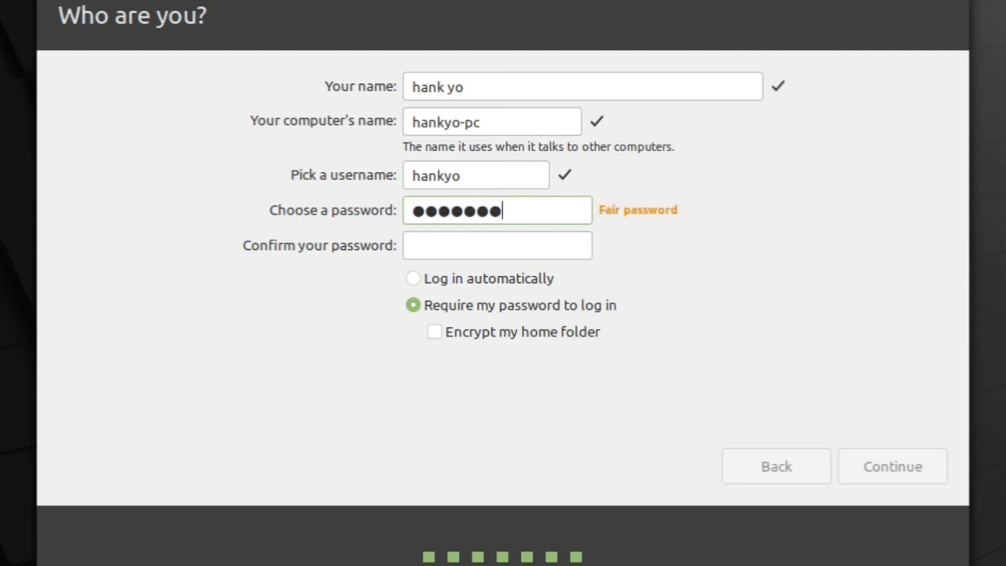
click(433, 247)
text(•••••••)
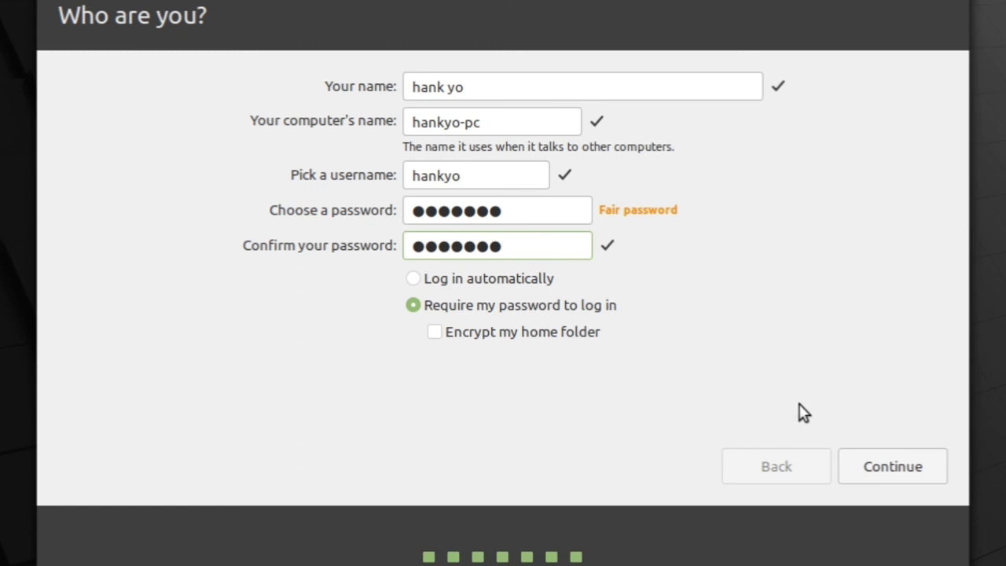
click(893, 462)
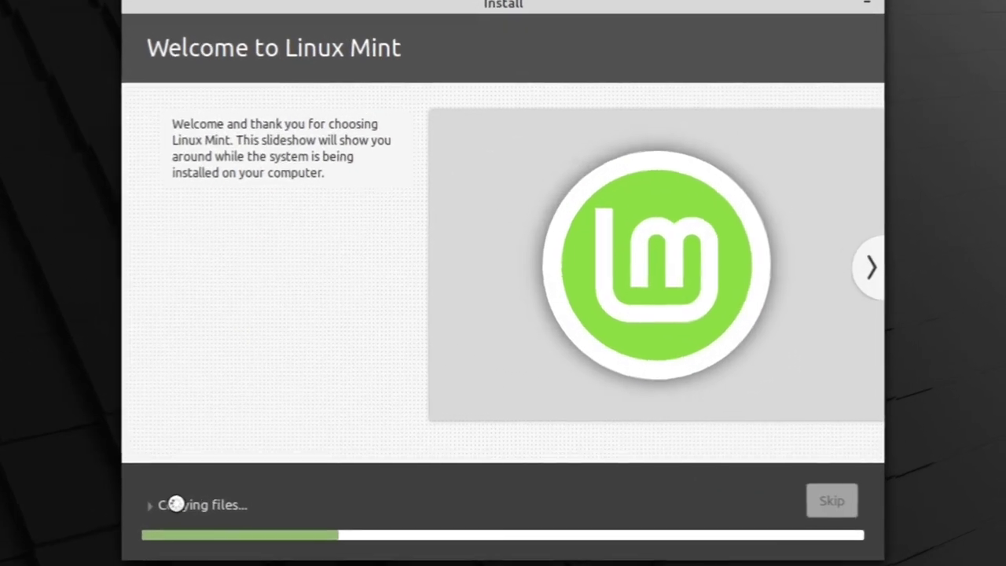
Let the installation finish, restart the computer and continue past the prompt to remove the installation medium.
click(174, 504)
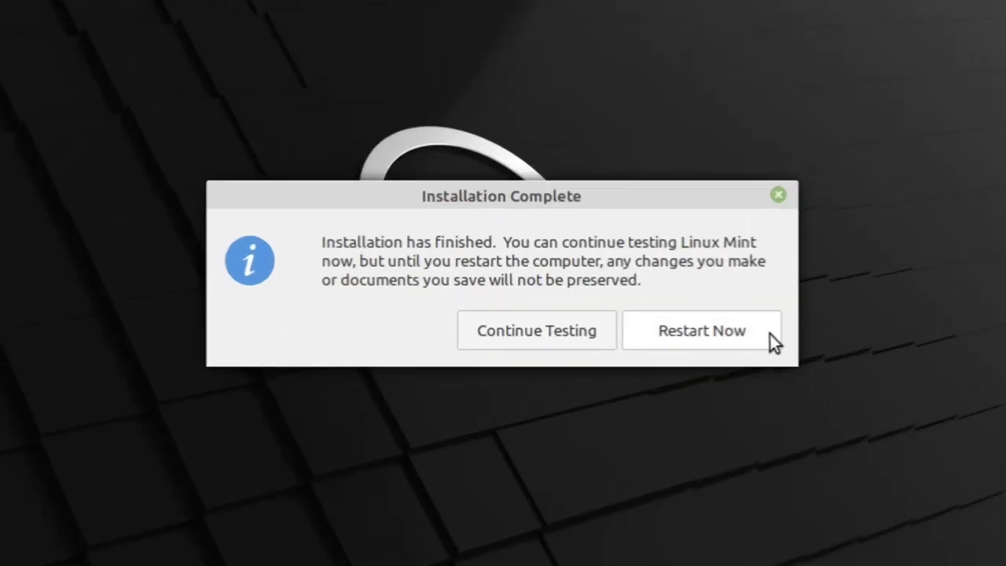
click(769, 333)
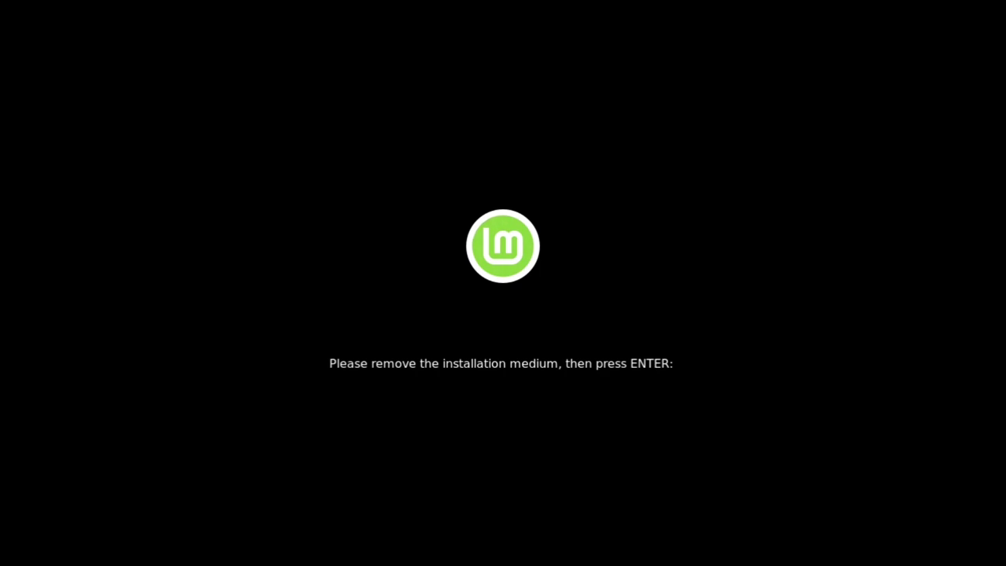
key(Return)
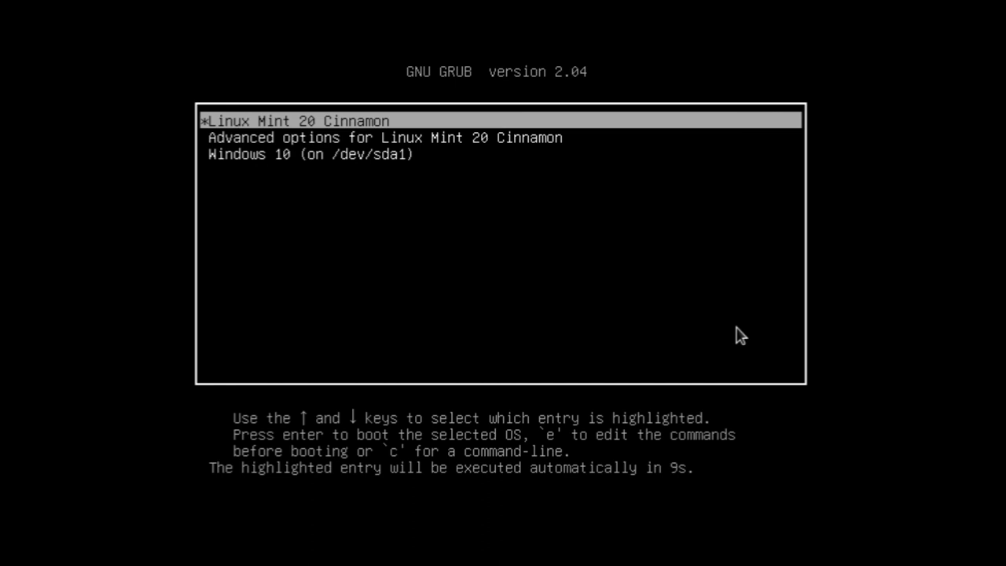
Examine the GRUB boot menu entries for Linux Mint 20 Cinnamon, its advanced options and Windows 10 on /dev/sda1.
key(Down)
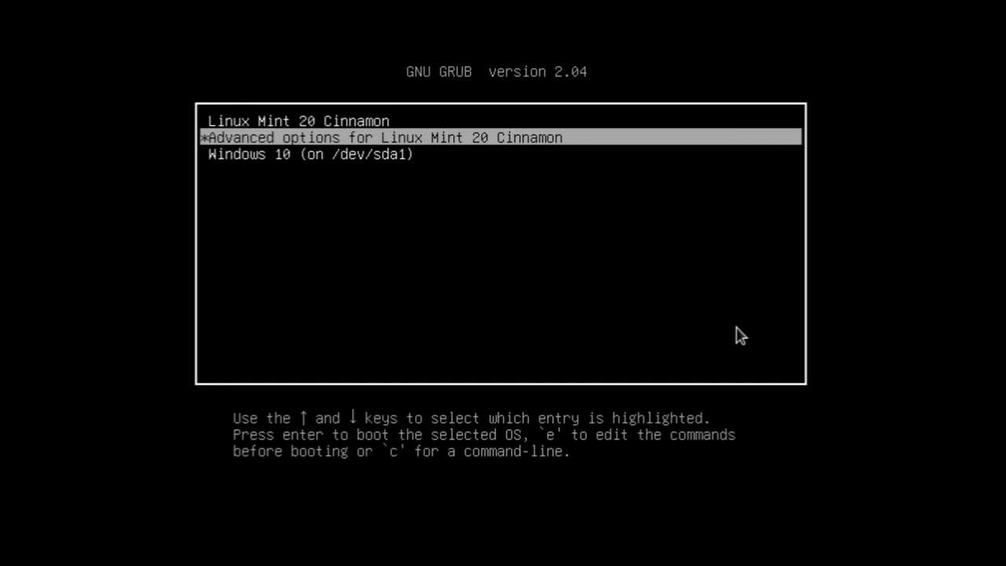
key(Up)
key(Down)
key(Up)
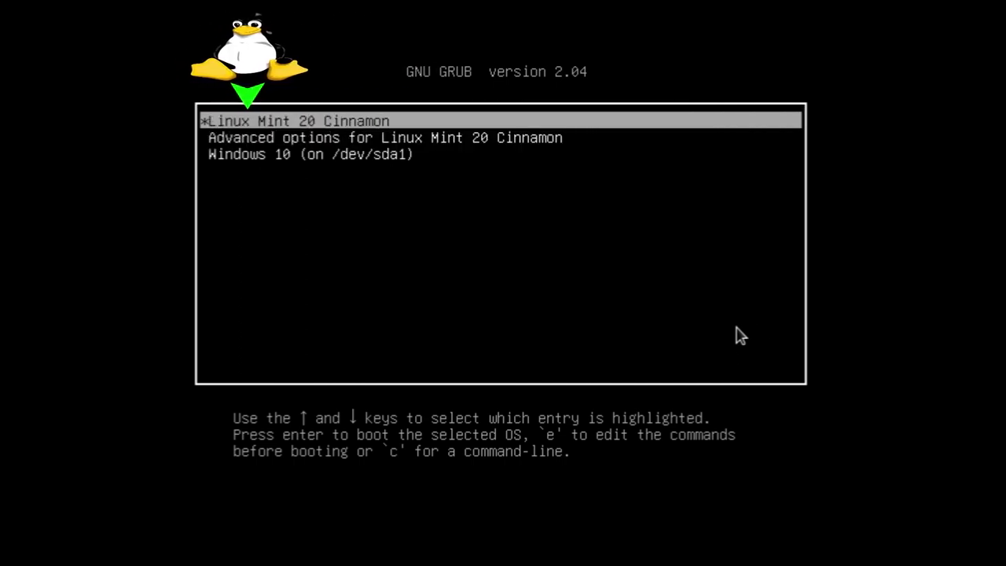
key(Down)
key(Down)
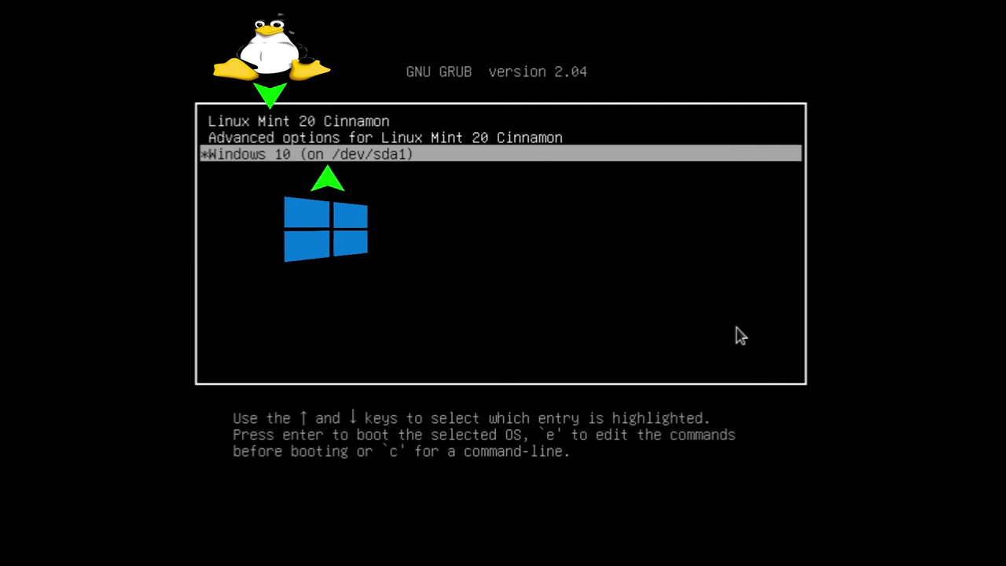
key(Up)
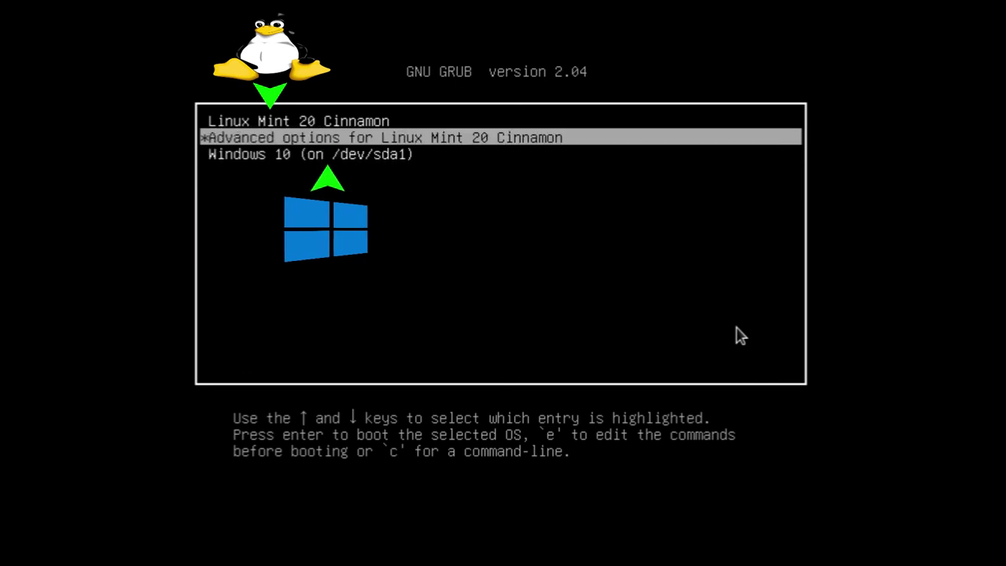
key(Up)
key(Down)
key(Down)
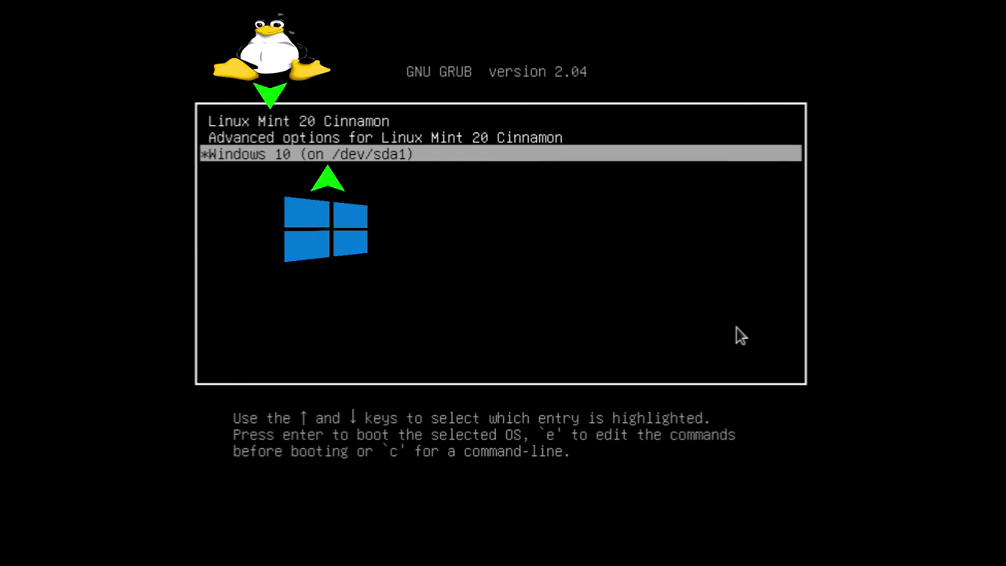
key(Up)
key(Up)
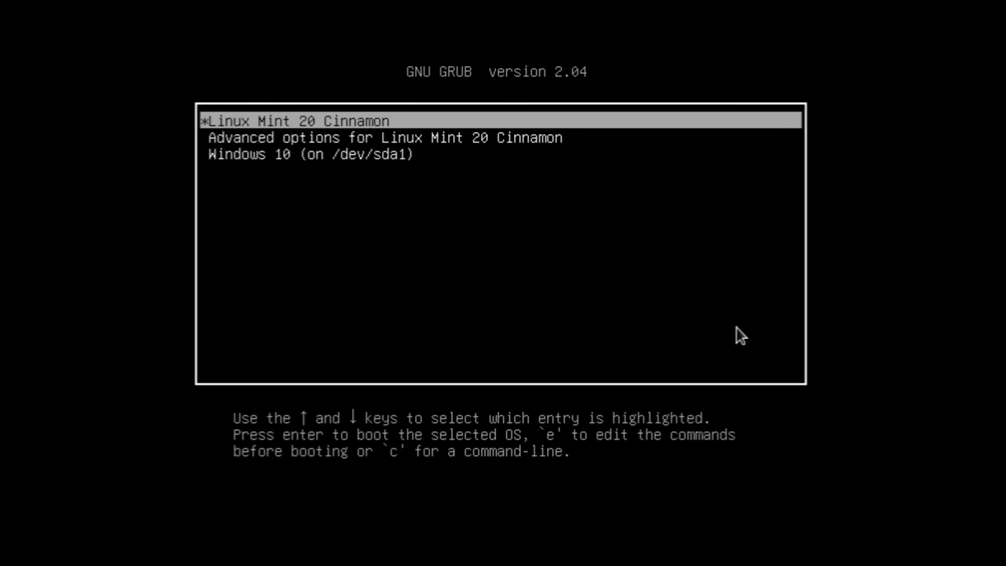
Boot the Linux Mint 20 Cinnamon entry from the GRUB menu.
key(Down)
key(Down)
key(Up)
key(Up)
key(Return)
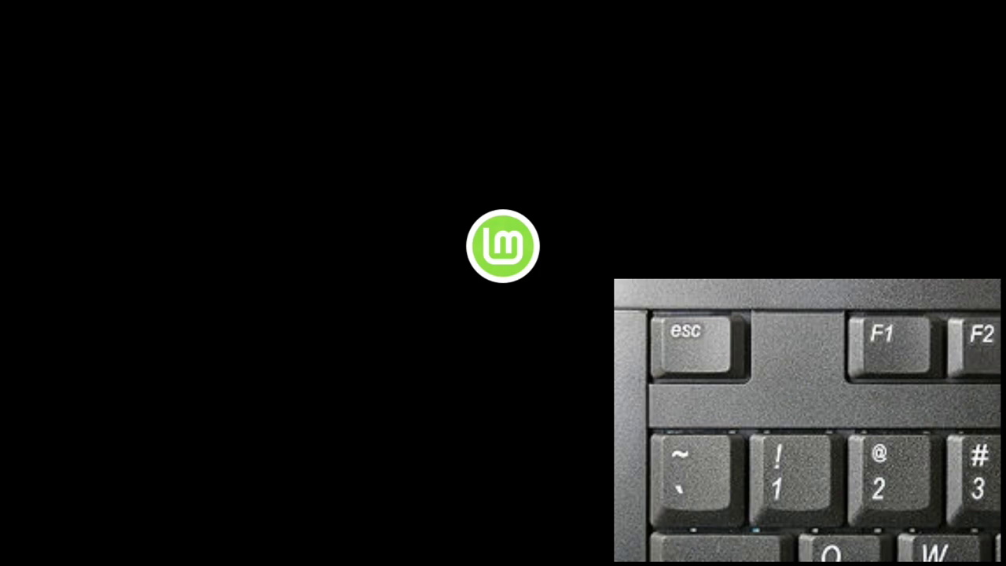
Dismiss the boot splash and log in to Linux Mint with the account password.
key(Escape)
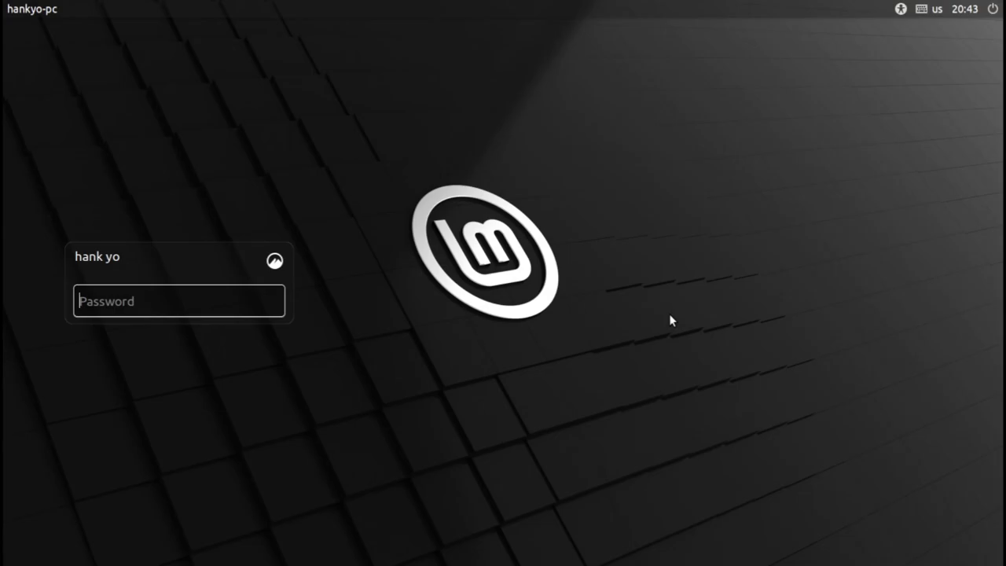
text(•••••••)
key(Return)
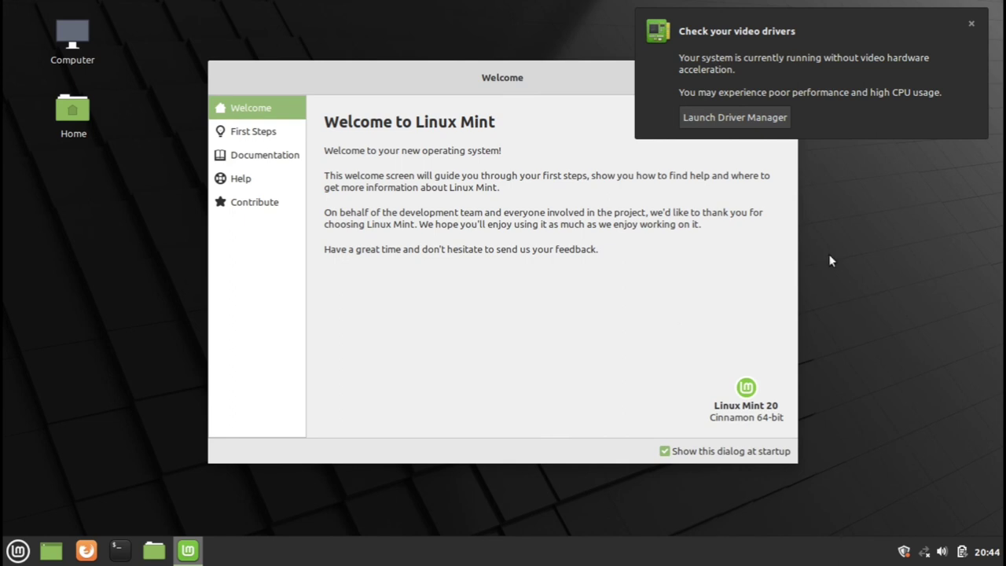
Dismiss the video driver notification and close the Welcome window with showing it at startup turned off.
click(972, 26)
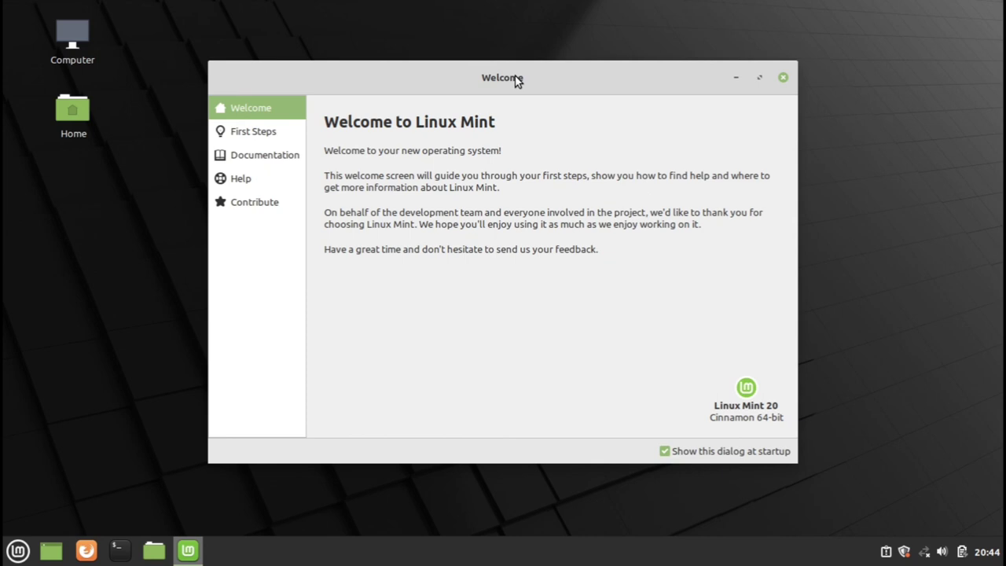
mouse_move(506, 79)
mouse_down()
mouse_move(604, 52)
mouse_move(489, 54)
mouse_move(498, 63)
mouse_up()
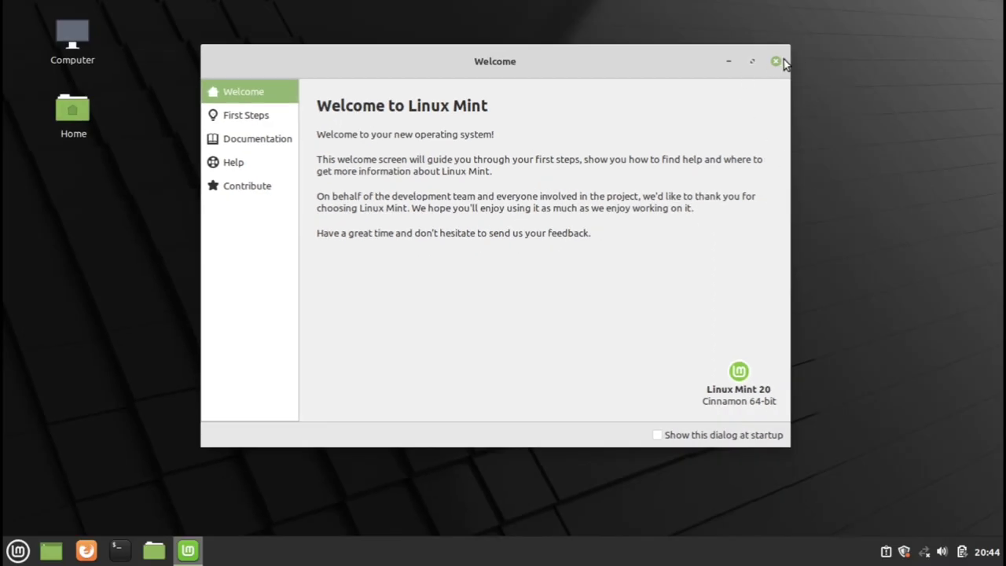
click(777, 61)
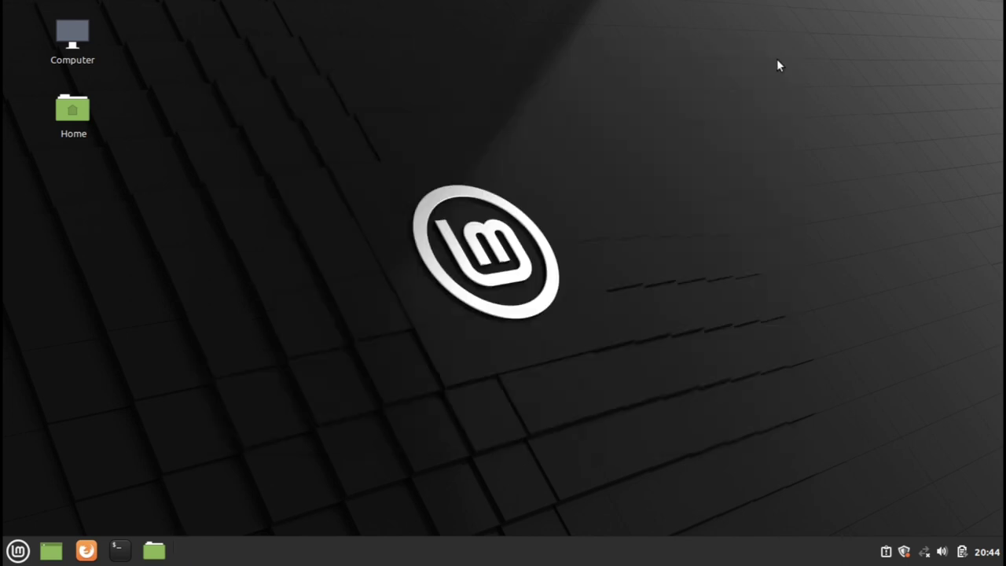